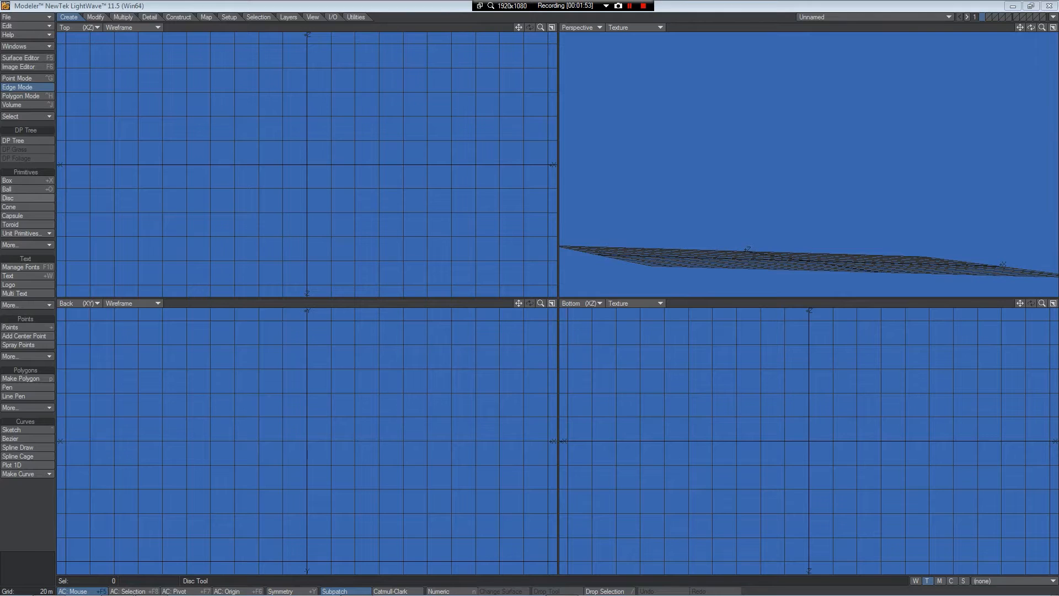
- Draw a vertical cylinder with the Disc tool, about 48 m in radius and 360 m tall, near the origin
{"action": "left_click", "coordinate": [13, 197]}
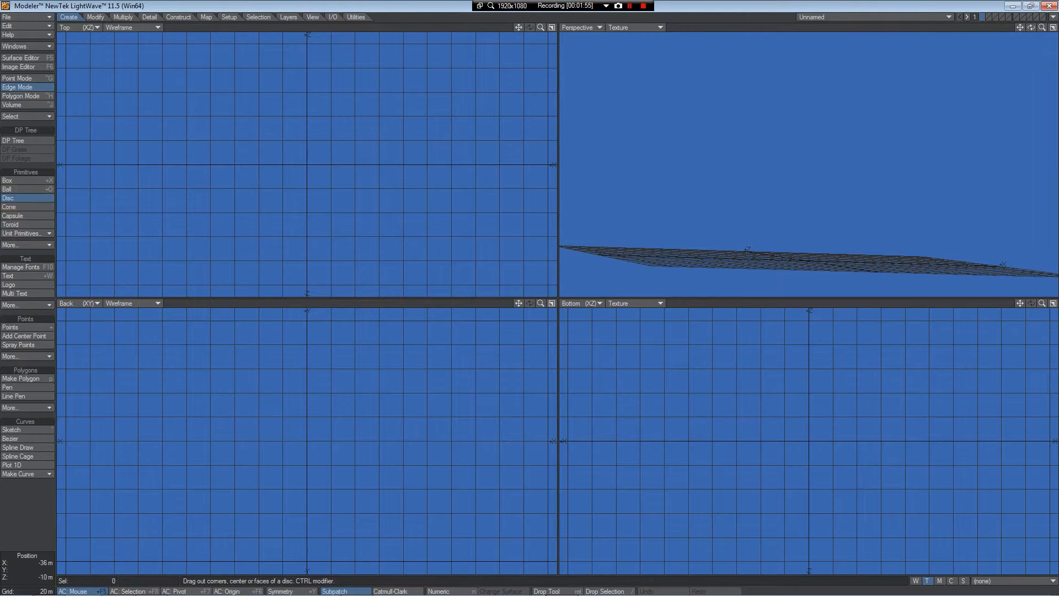
{"action": "left_click_drag", "start_coordinate": [266, 131], "coordinate": [324, 188], "text": "ctrl"}
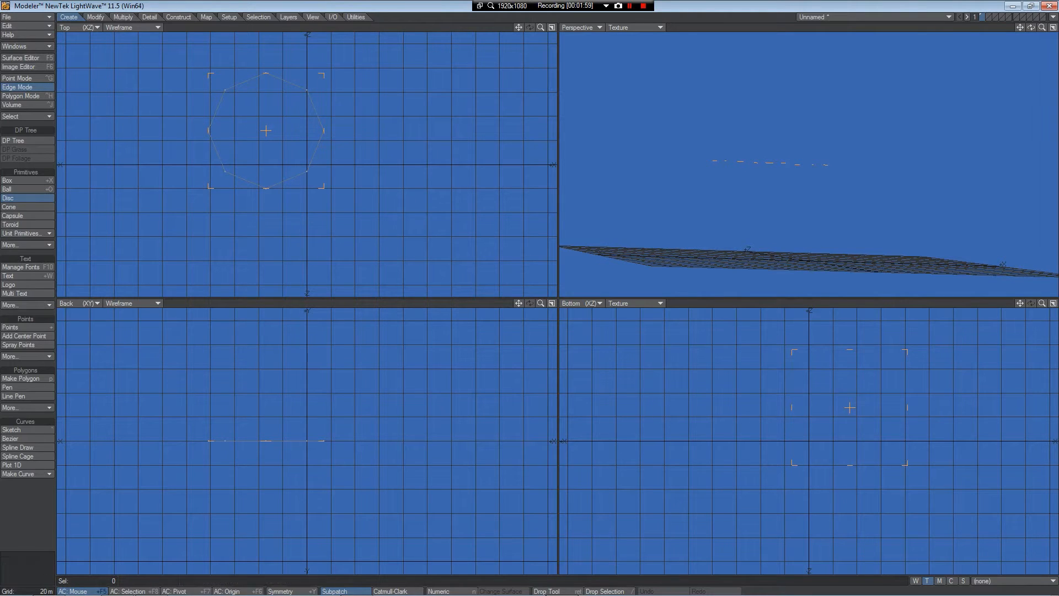
{"action": "left_click_drag", "start_coordinate": [265, 442], "coordinate": [266, 138]}
{"action": "left_click_drag", "start_coordinate": [541, 303], "coordinate": [504, 310]}
{"action": "left_click_drag", "start_coordinate": [292, 331], "coordinate": [291, 282]}
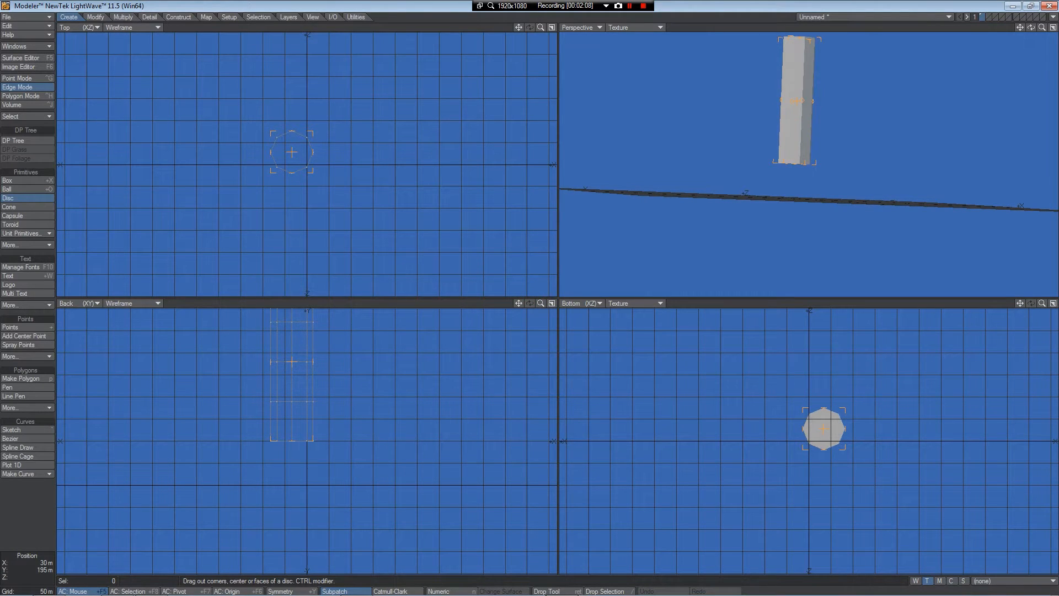
{"action": "key", "text": "w"}
{"action": "left_click", "coordinate": [812, 259]}
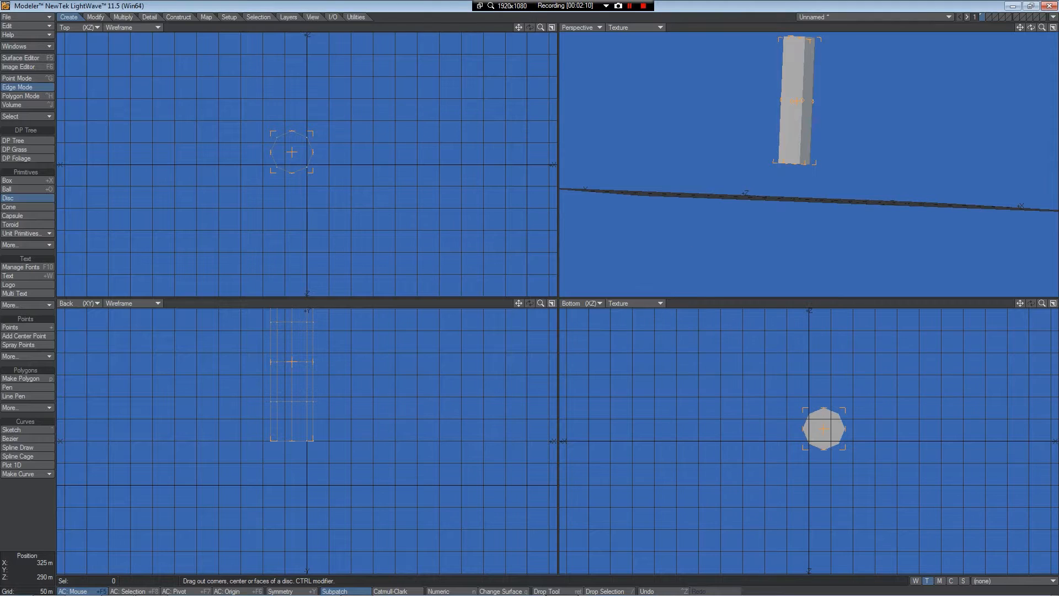
- Set the disc to 12 sides and 6 segments and finalize the cylinder
{"action": "key", "text": "n"}
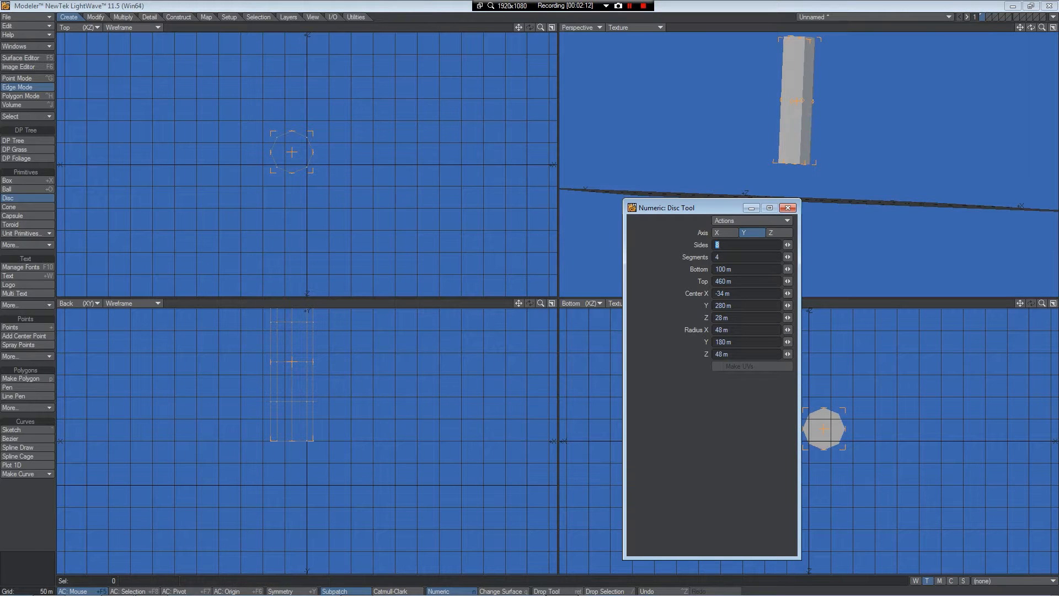
{"action": "mouse_move", "coordinate": [788, 244]}
{"action": "left_mouse_down"}
{"action": "mouse_move", "coordinate": [810, 245]}
{"action": "mouse_move", "coordinate": [772, 257]}
{"action": "left_mouse_up"}
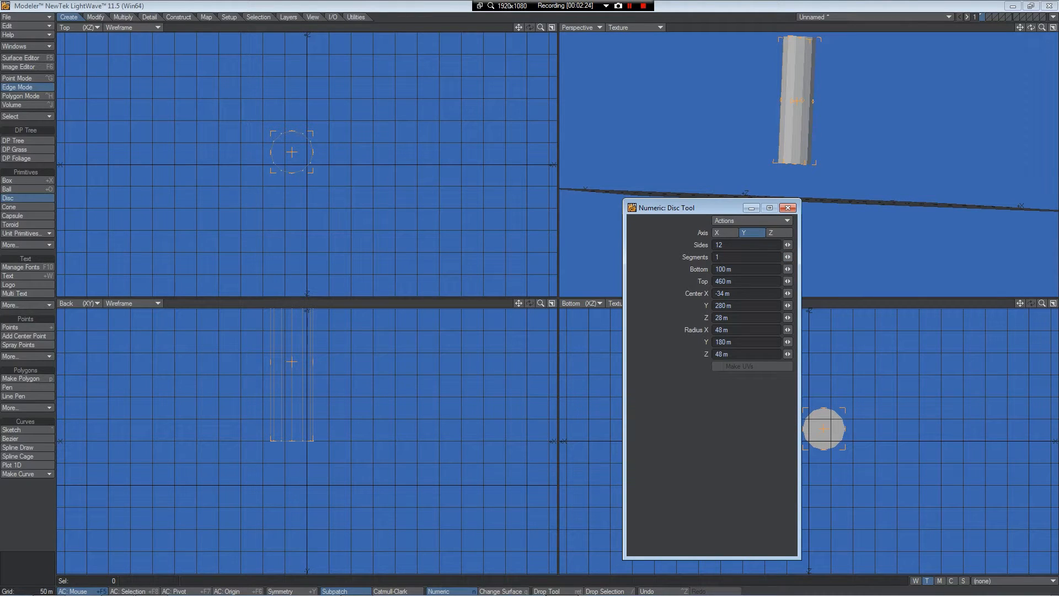
{"action": "left_click_drag", "start_coordinate": [788, 257], "coordinate": [791, 257]}
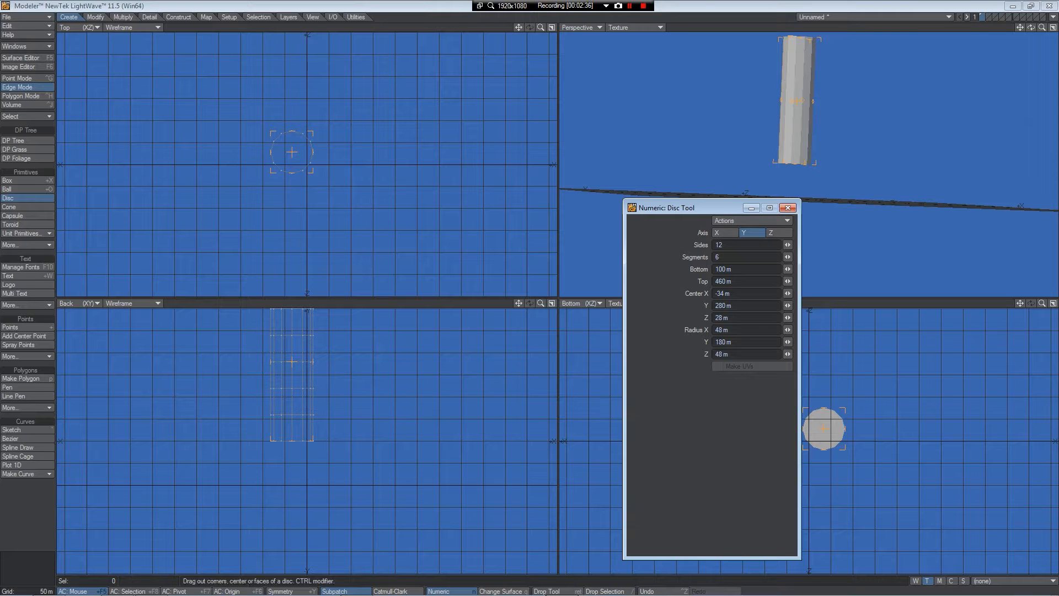
{"action": "key", "text": "Return"}
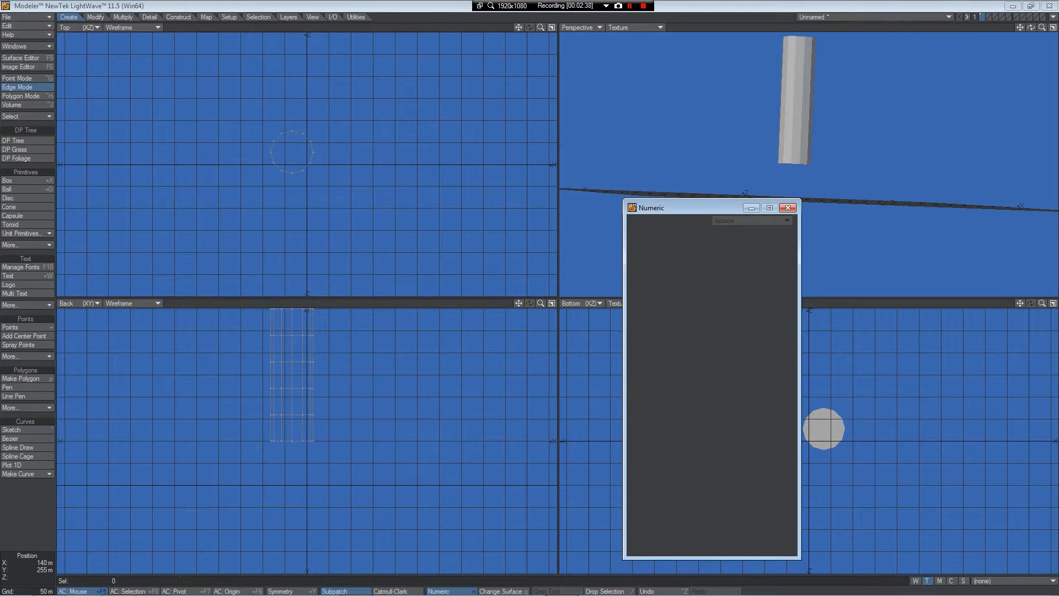
{"action": "left_click", "coordinate": [788, 208]}
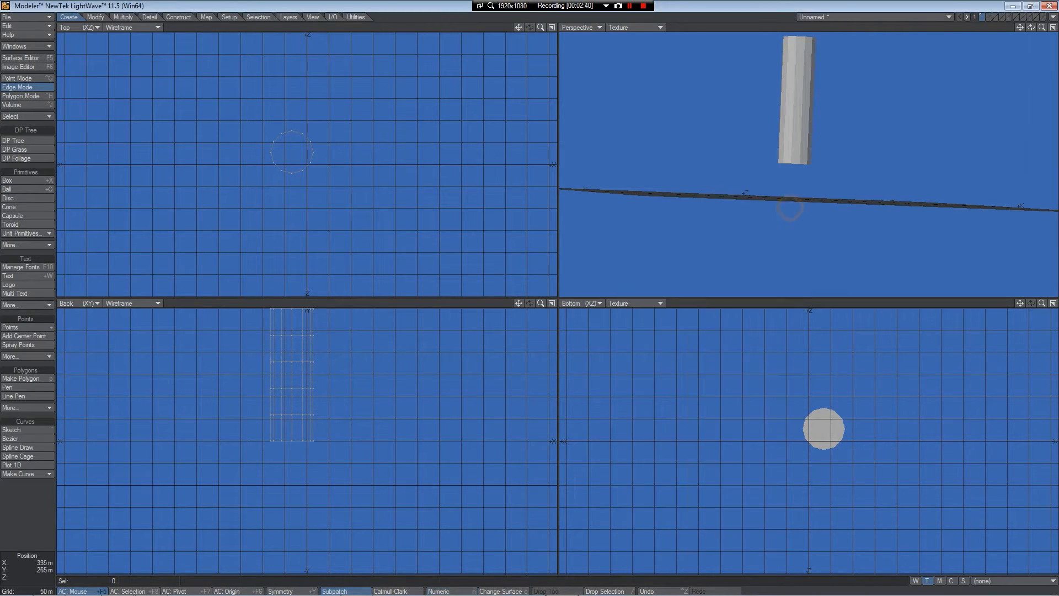
- Centre the cylinder on the origin and delete its top and bottom cap polygons
{"action": "key", "text": "F2"}
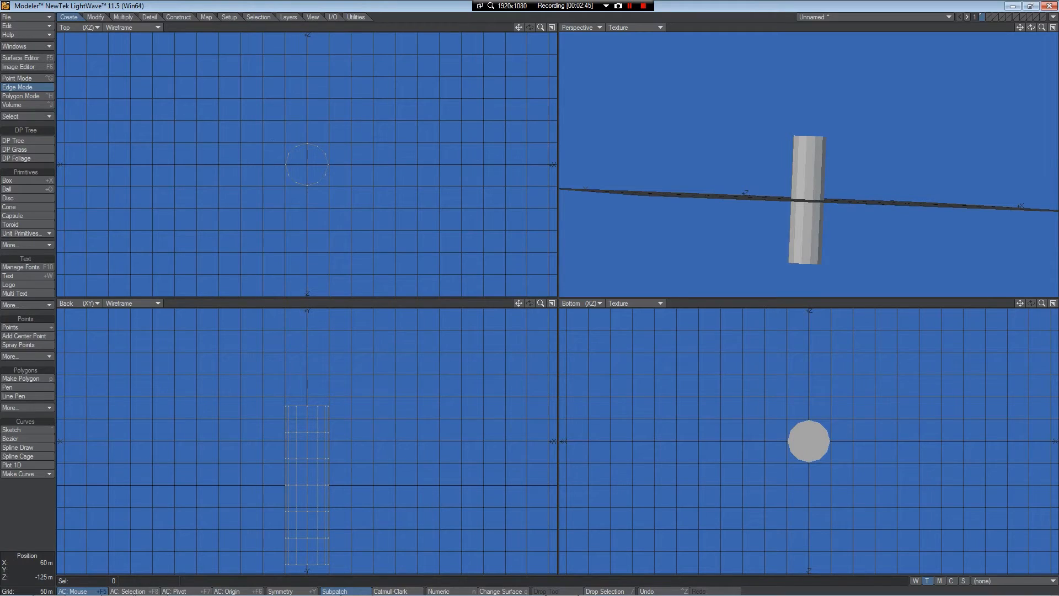
{"action": "left_click_drag", "start_coordinate": [764, 160], "coordinate": [851, 165], "text": "alt"}
{"action": "key", "text": "ctrl+h"}
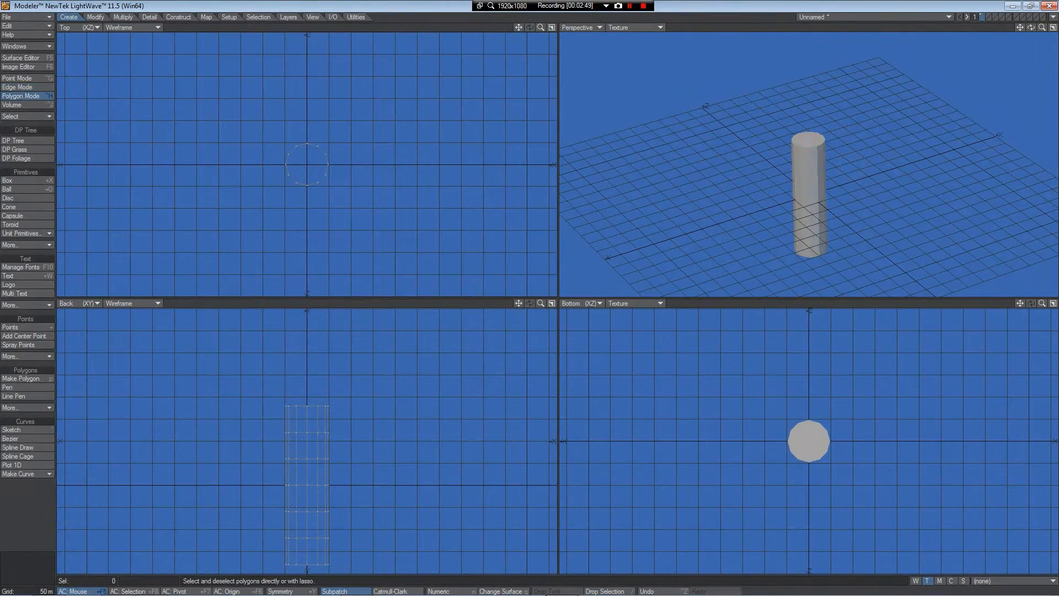
{"action": "left_click", "coordinate": [809, 140]}
{"action": "key", "text": "Delete"}
{"action": "left_click_drag", "start_coordinate": [776, 215], "coordinate": [787, 132], "text": "alt"}
{"action": "left_click", "coordinate": [785, 246]}
{"action": "key", "text": "Delete"}
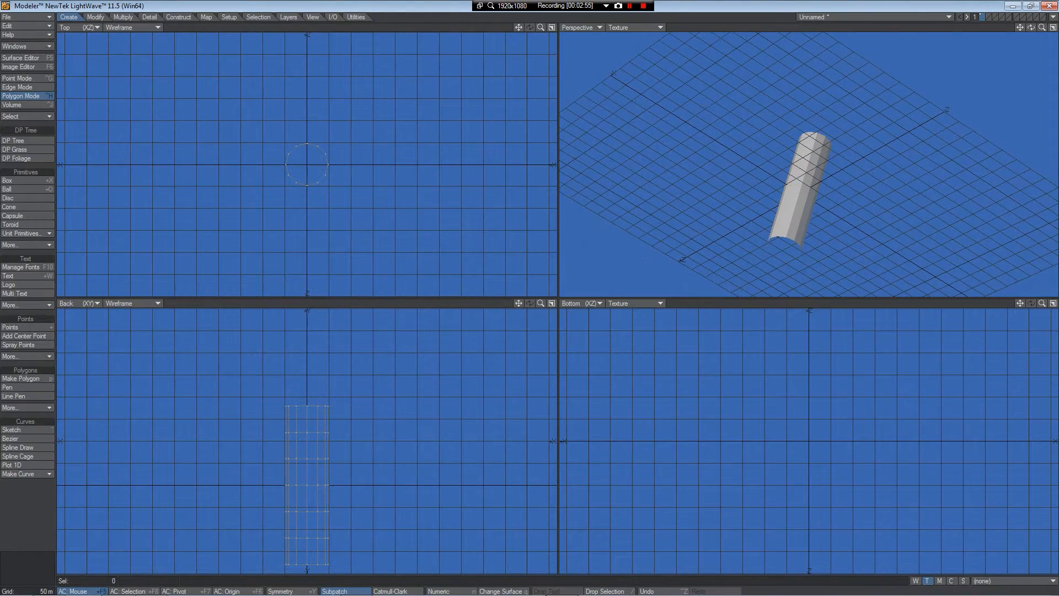
- Convert the open tube to subpatches and check the smoothing settings of the Default surface
{"action": "left_click_drag", "start_coordinate": [785, 246], "coordinate": [795, 194], "text": "alt"}
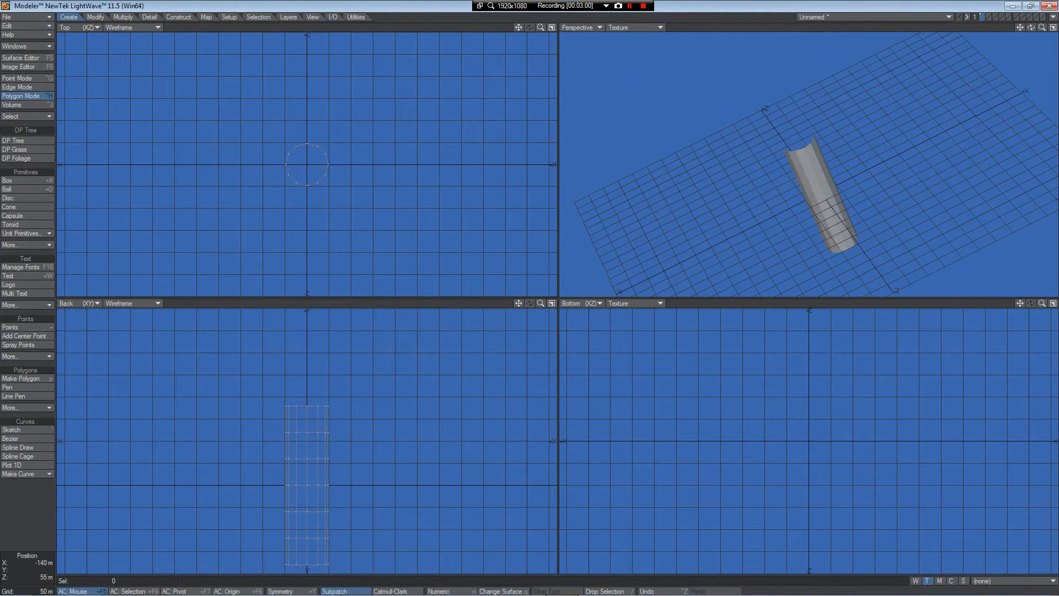
{"action": "key", "text": "Tab"}
{"action": "left_click_drag", "start_coordinate": [317, 225], "coordinate": [323, 208], "text": "alt"}
{"action": "left_click_drag", "start_coordinate": [794, 193], "coordinate": [752, 155], "text": "alt"}
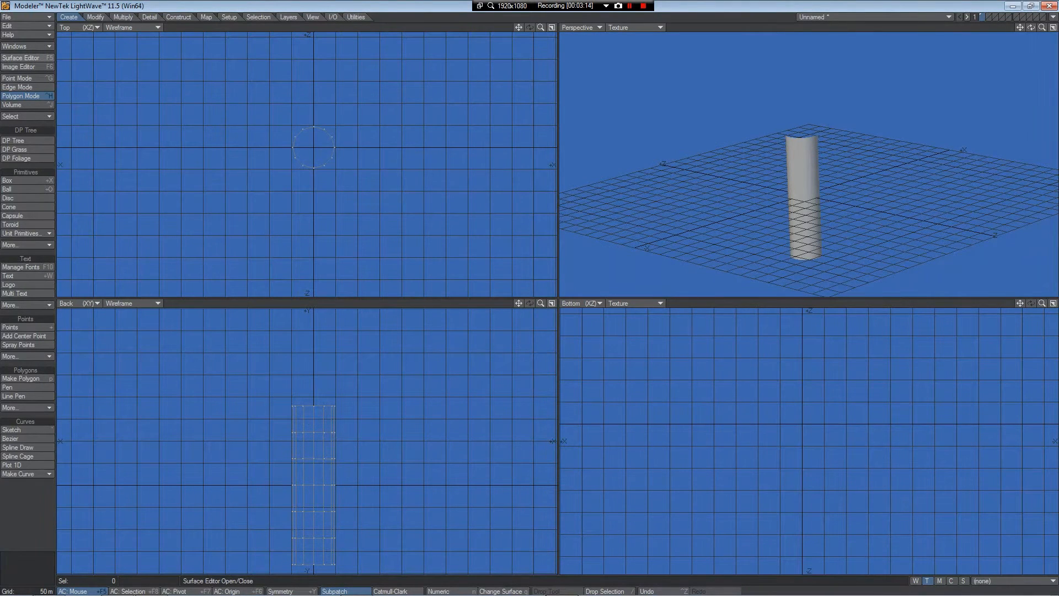
{"action": "left_click", "coordinate": [20, 57]}
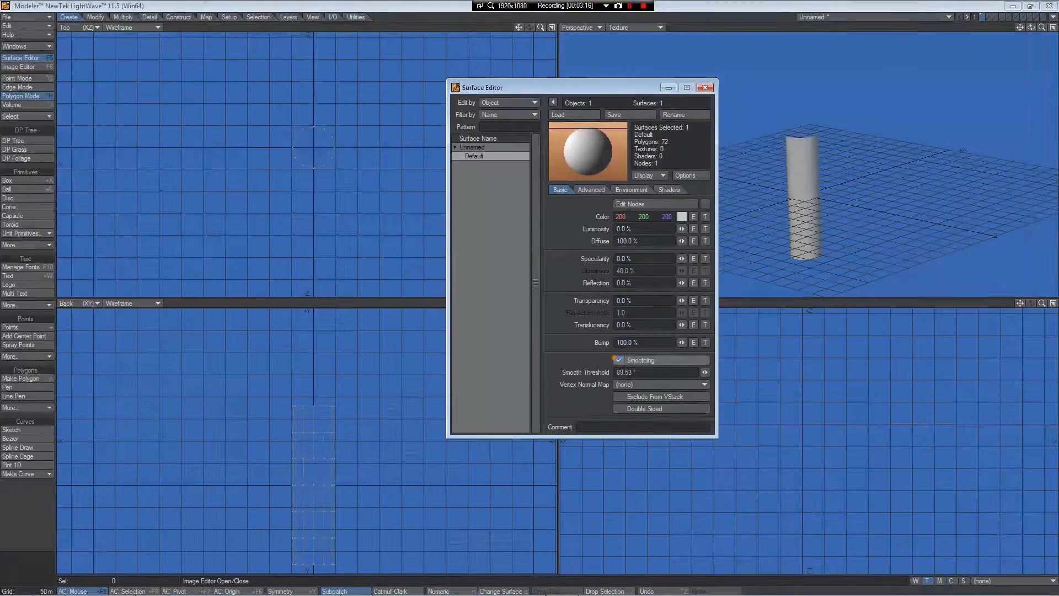
{"action": "left_click", "coordinate": [706, 87]}
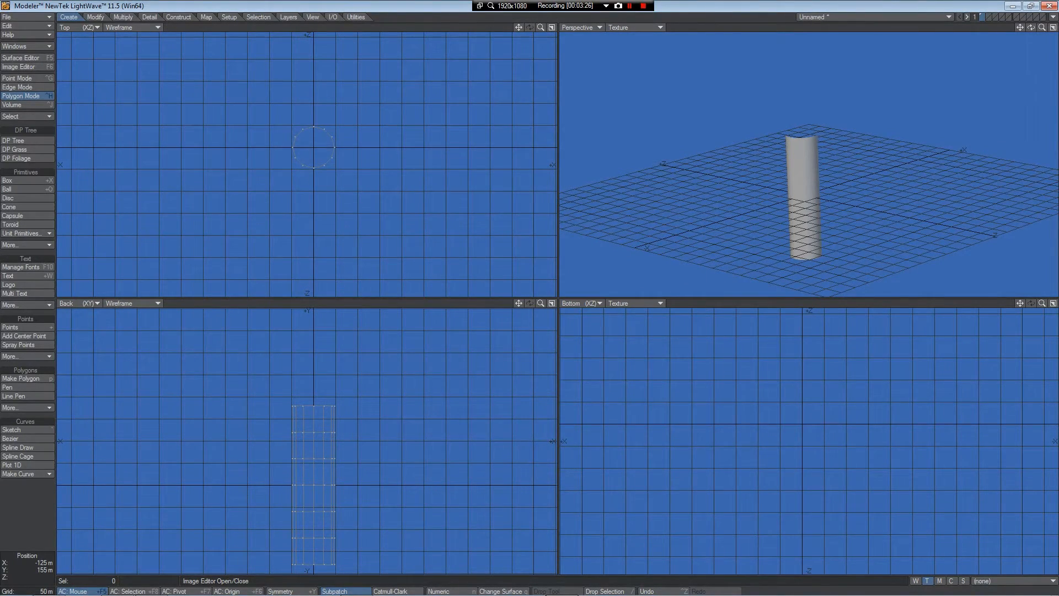
{"action": "key", "text": "ctrl+g"}
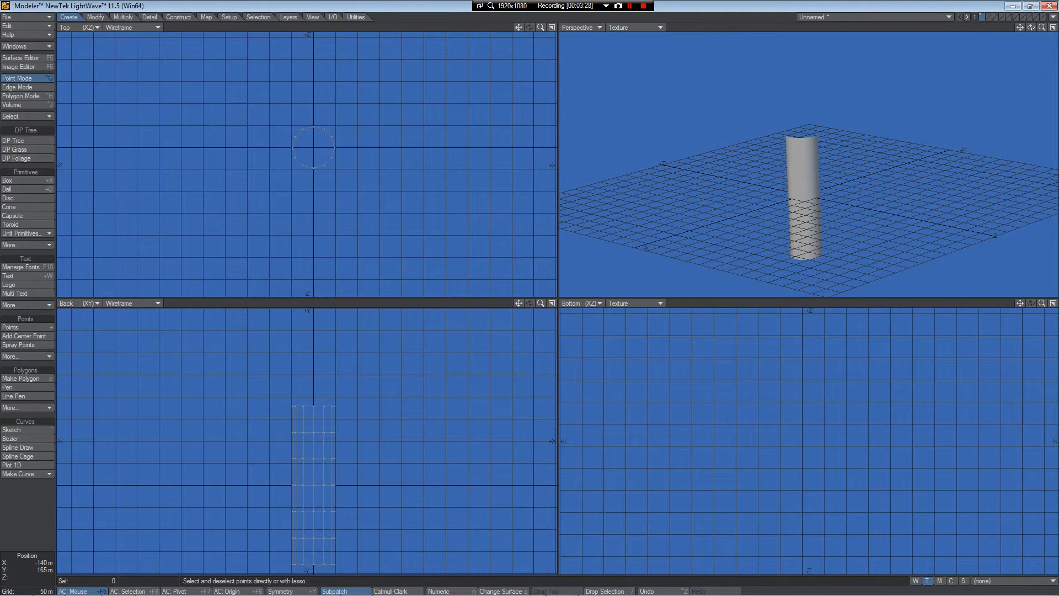
{"action": "mouse_move", "coordinate": [253, 413]}
{"action": "right_mouse_down"}
{"action": "mouse_move", "coordinate": [386, 370]}
{"action": "mouse_move", "coordinate": [265, 411]}
{"action": "right_mouse_up"}
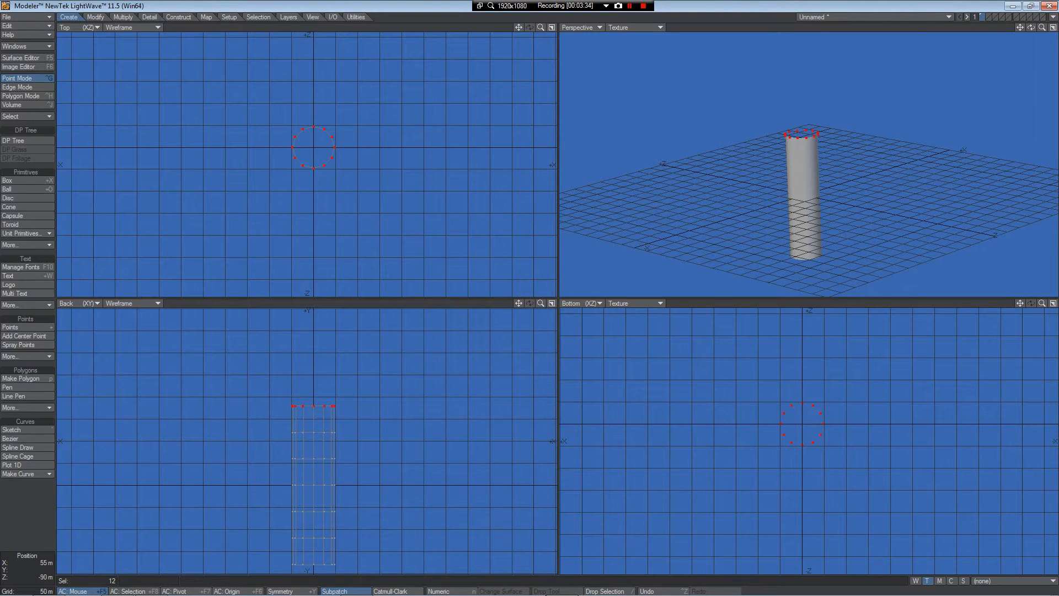
{"action": "key", "text": "slash"}
- Move the first edge loop below the tube's top rim upward, close to the rim, and clear the selection
{"action": "left_click", "coordinate": [17, 87]}
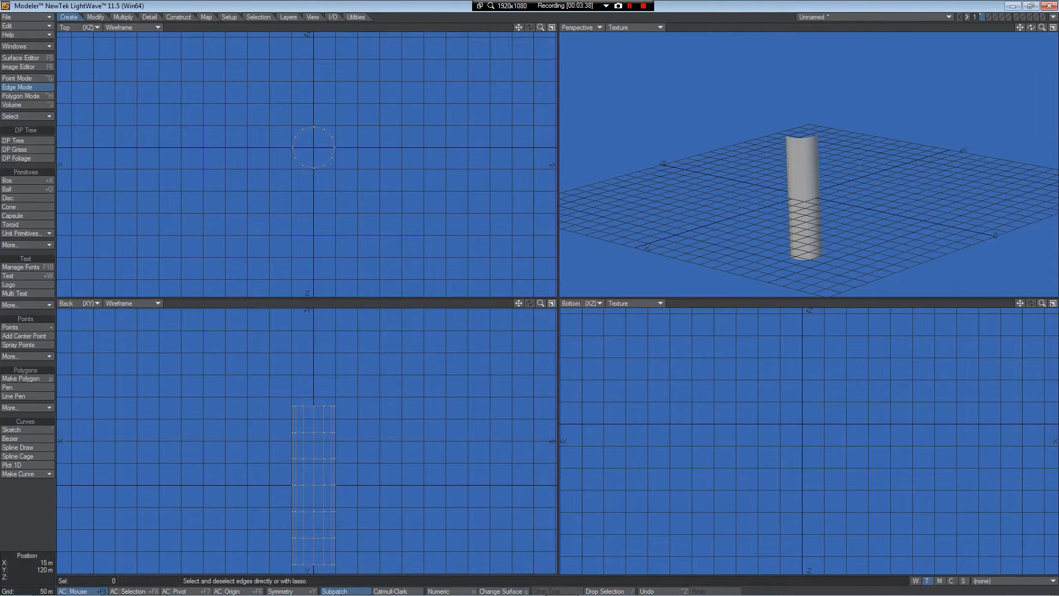
{"action": "left_click", "coordinate": [317, 432]}
{"action": "key", "text": "l"}
{"action": "key", "text": "t"}
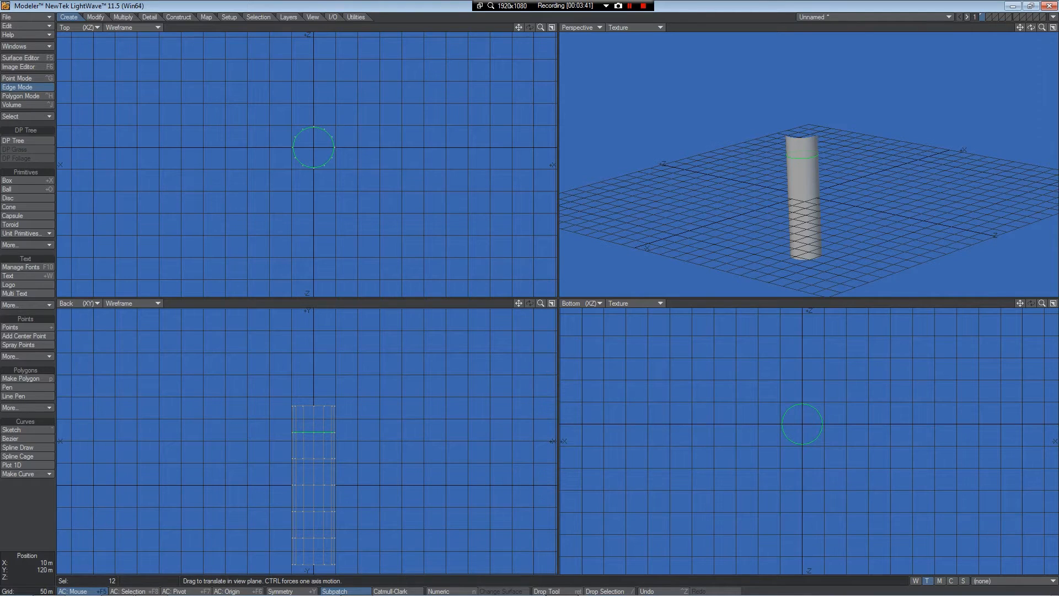
{"action": "left_click_drag", "start_coordinate": [322, 432], "coordinate": [322, 414]}
{"action": "key", "text": "Return"}
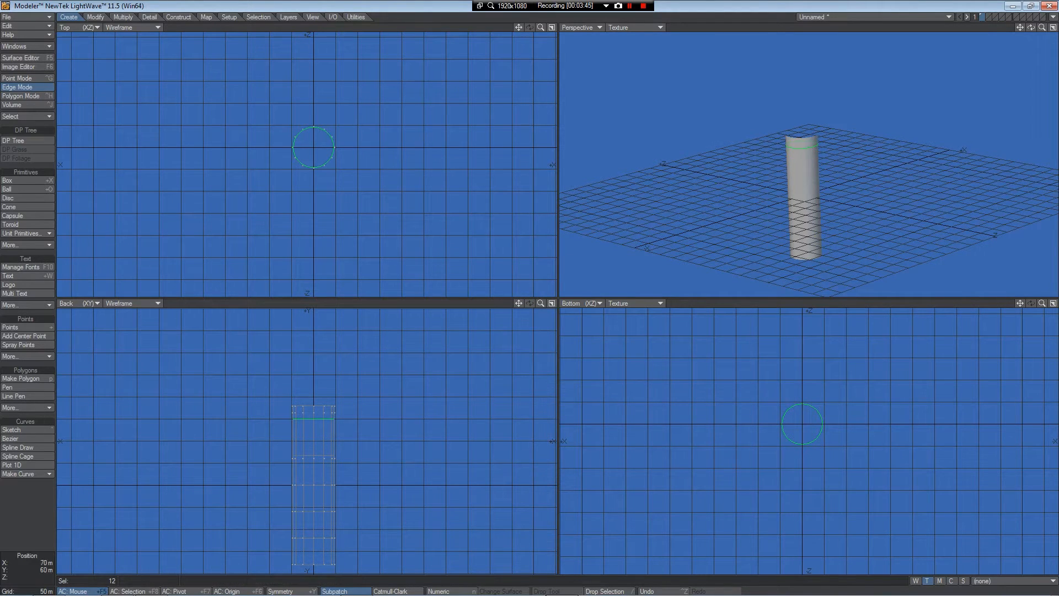
{"action": "key", "text": "slash"}
- Select the edge loop just above the tube's middle, lower it toward the middle, and clear the selection
{"action": "left_click", "coordinate": [309, 455]}
{"action": "key", "text": "l"}
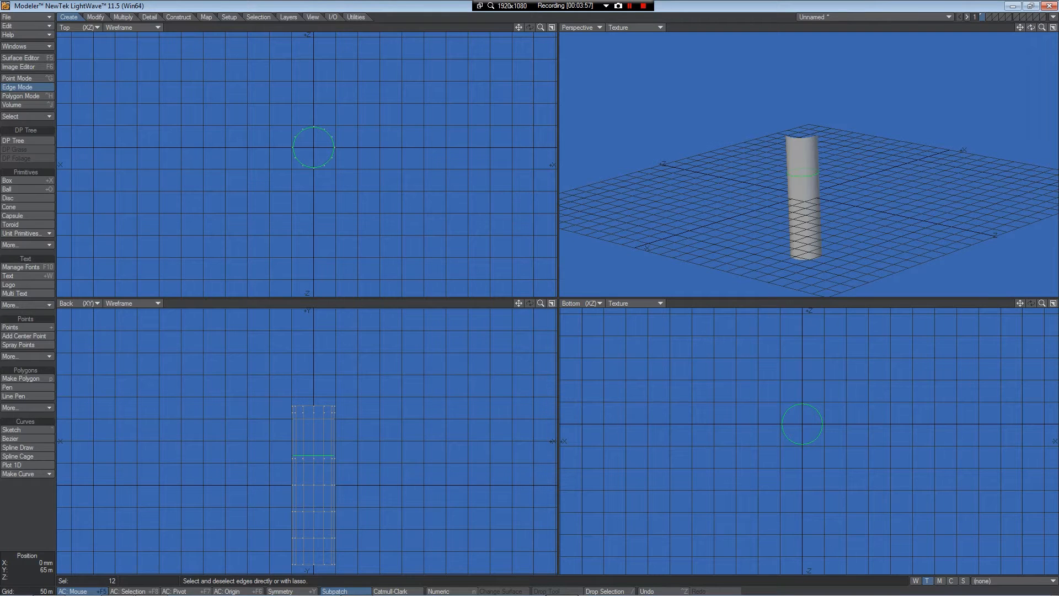
{"action": "left_click", "coordinate": [316, 456]}
{"action": "key", "text": "t"}
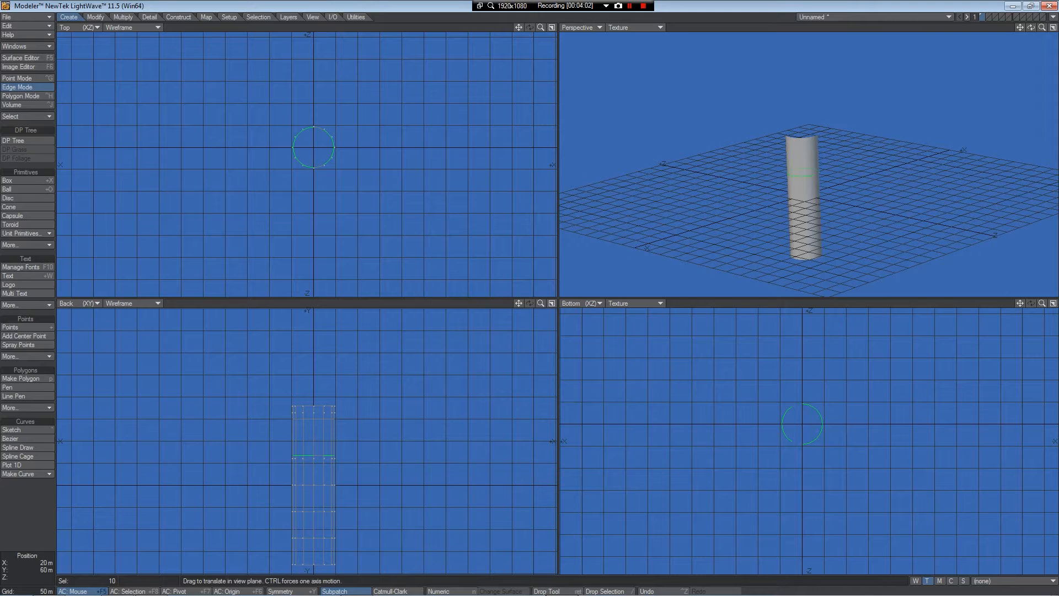
{"action": "left_click", "coordinate": [322, 455]}
{"action": "left_click_drag", "start_coordinate": [323, 456], "coordinate": [322, 466]}
{"action": "key", "text": "Return"}
{"action": "key", "text": "slash"}
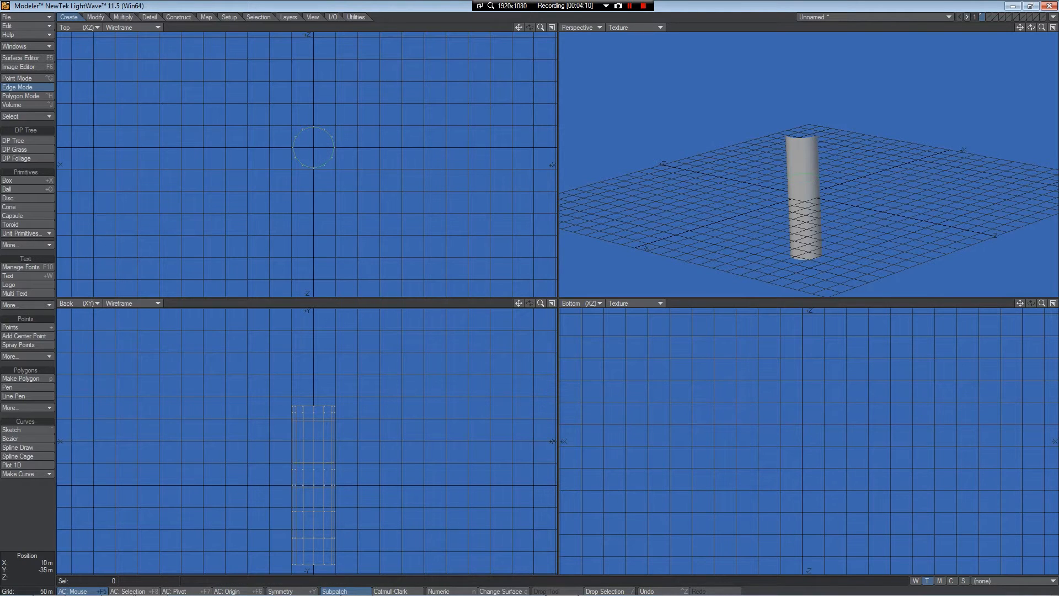
- Move the lowest inner edge loop of the tube up about 30 m and clear the selection
{"action": "left_click", "coordinate": [317, 538]}
{"action": "key", "text": "t"}
{"action": "mouse_move", "coordinate": [313, 538]}
{"action": "left_mouse_down"}
{"action": "mouse_move", "coordinate": [313, 556]}
{"action": "mouse_move", "coordinate": [313, 535]}
{"action": "left_mouse_up"}
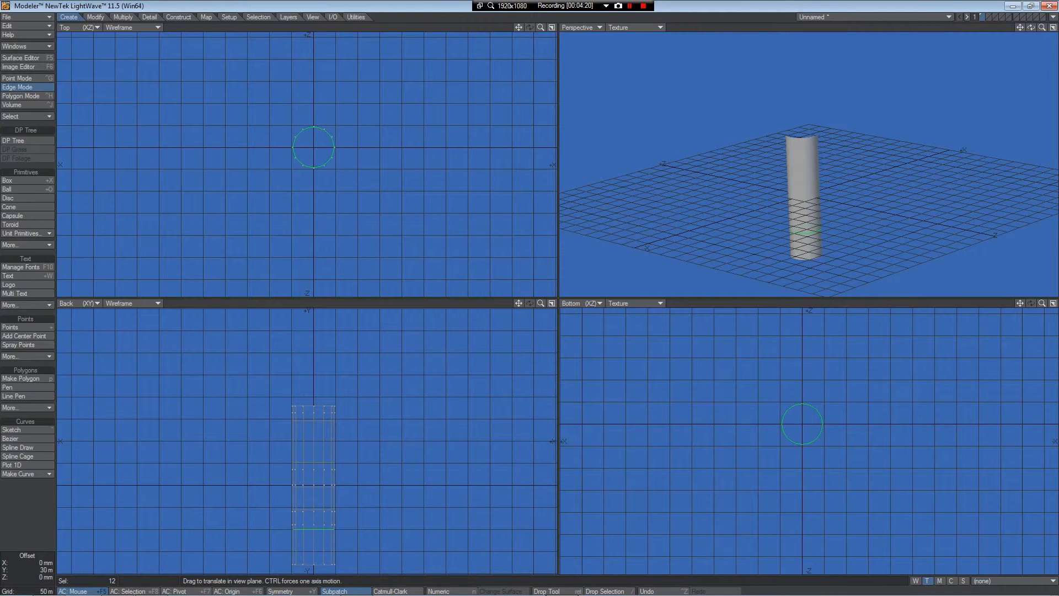
{"action": "key", "text": "Return"}
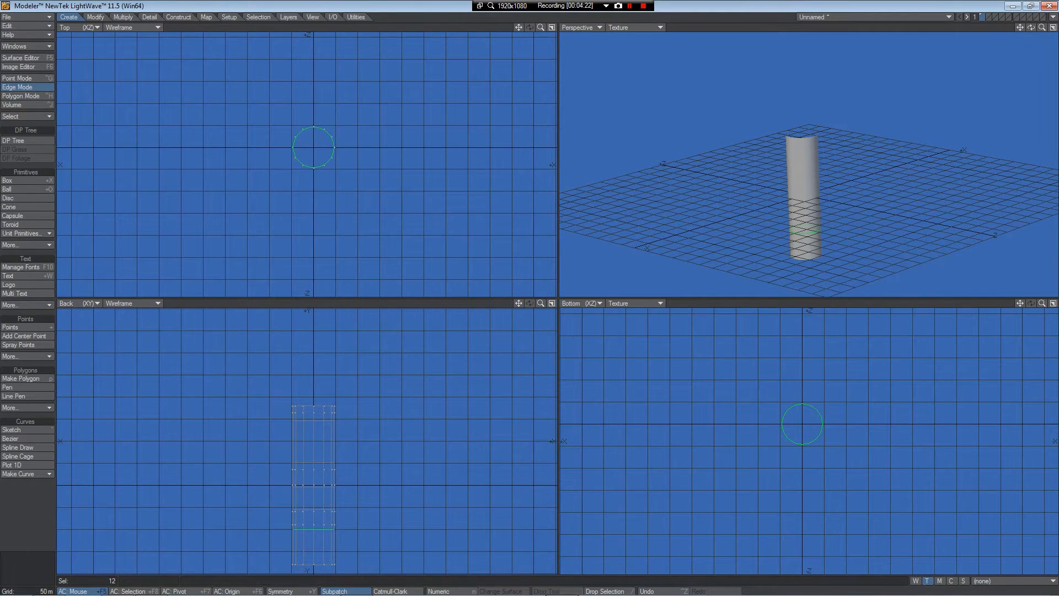
{"action": "key", "text": "/"}
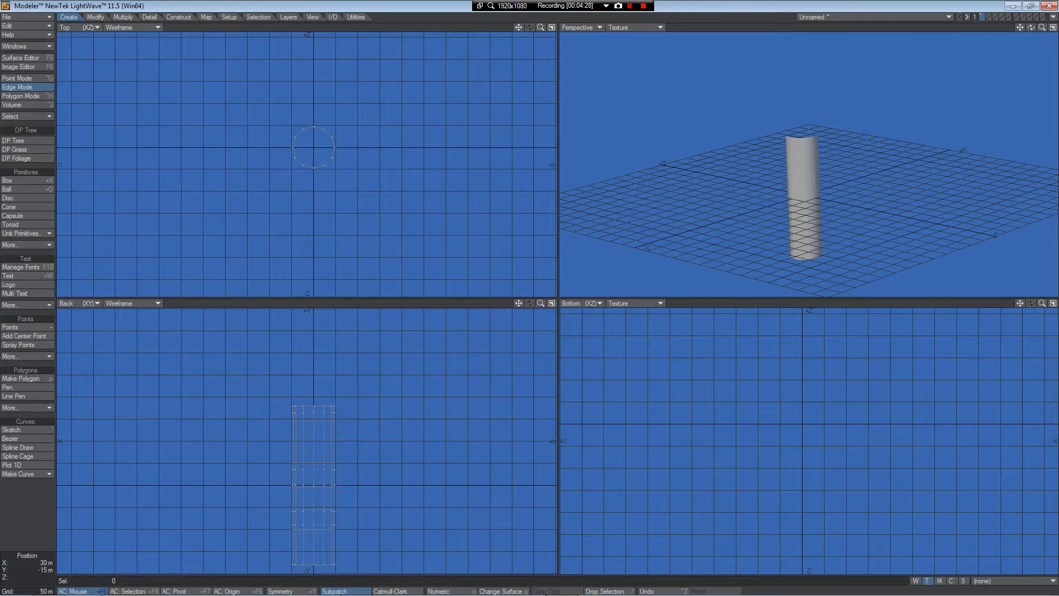
- Nudge the tube's middle edge loop slightly upward and clear the selection
{"action": "left_click", "coordinate": [317, 487]}
{"action": "key", "text": "]"}
{"action": "key", "text": "t"}
{"action": "left_click_drag", "start_coordinate": [316, 484], "coordinate": [314, 485]}
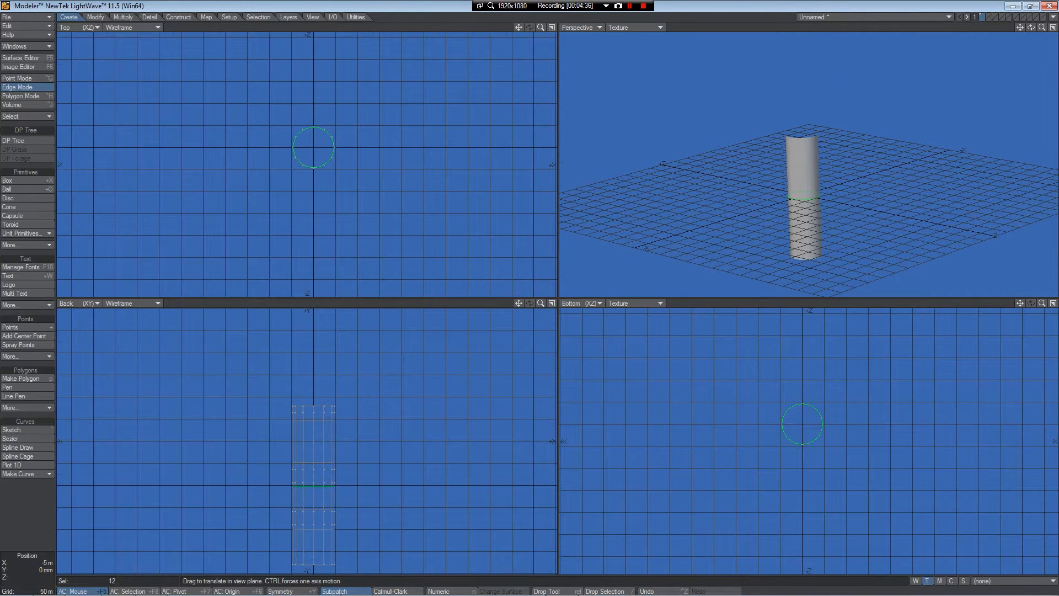
{"action": "key", "text": "a"}
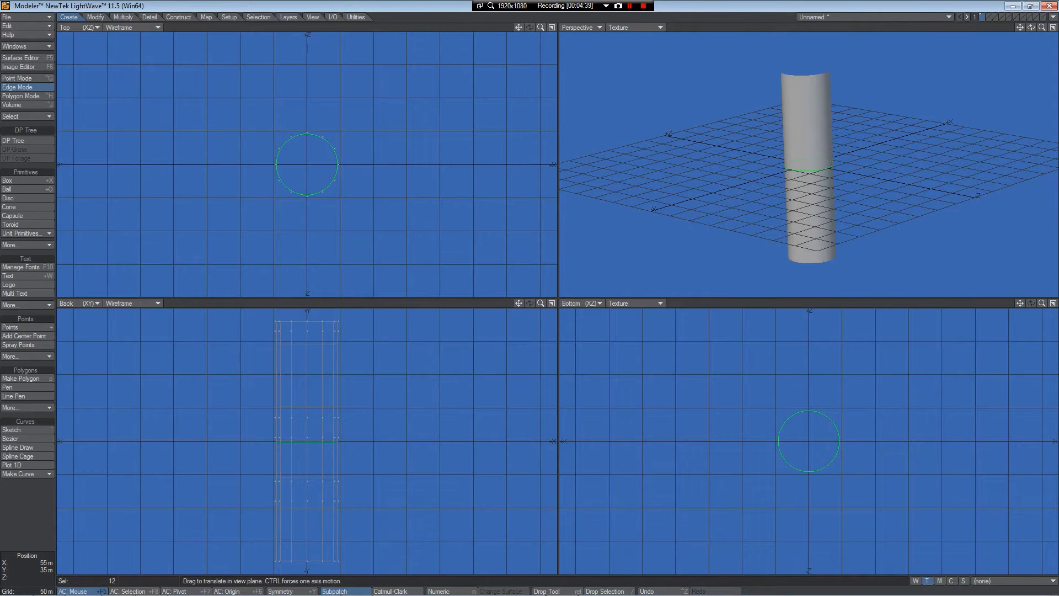
{"action": "key", "text": "Return"}
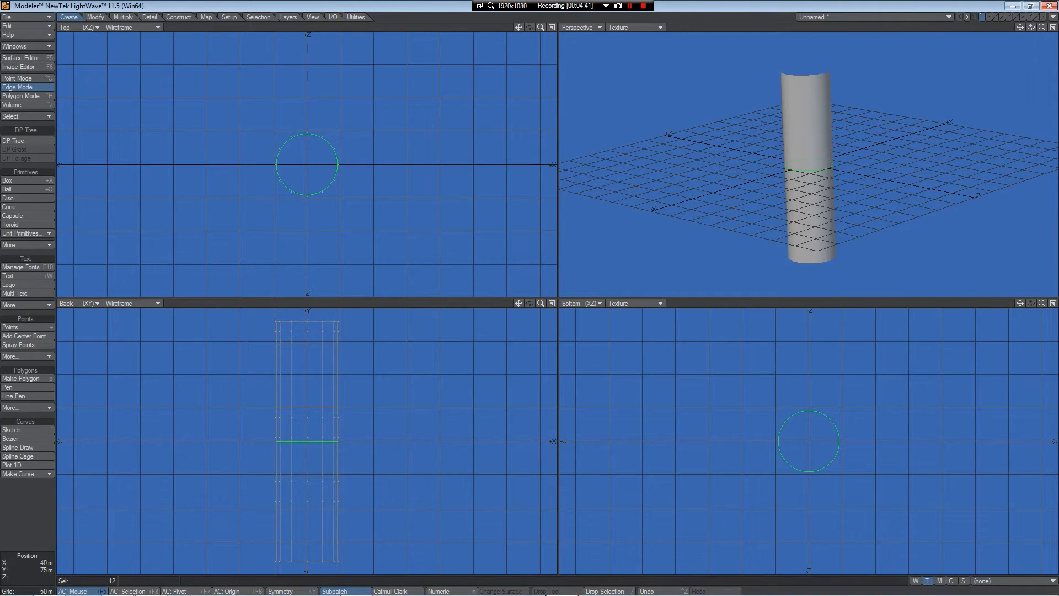
{"action": "key", "text": "slash"}
- Scale the edge loop above the tube's middle to about 72% and raise it about 80 m to shape a neck
{"action": "double_click", "coordinate": [297, 406]}
{"action": "key", "text": "shift+h"}
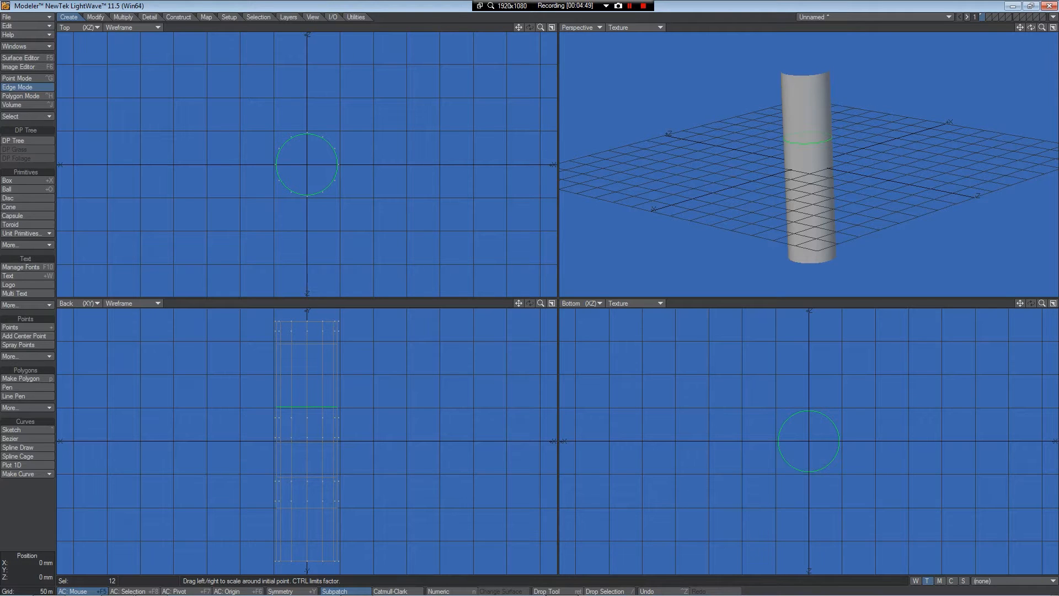
{"action": "left_click_drag", "start_coordinate": [530, 292], "coordinate": [497, 292]}
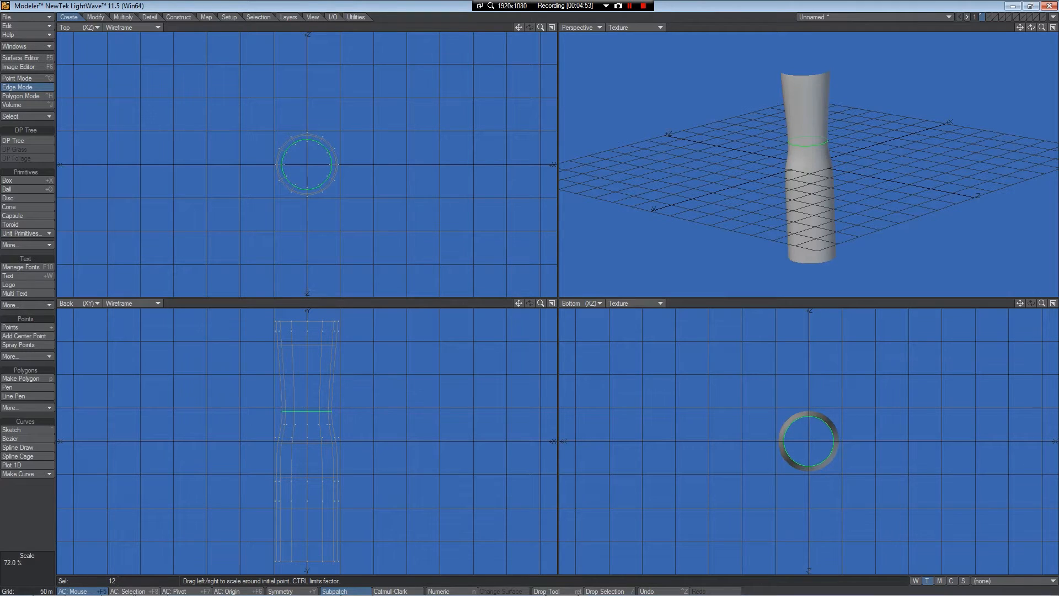
{"action": "key", "text": "t"}
{"action": "left_click_drag", "start_coordinate": [311, 415], "coordinate": [311, 361]}
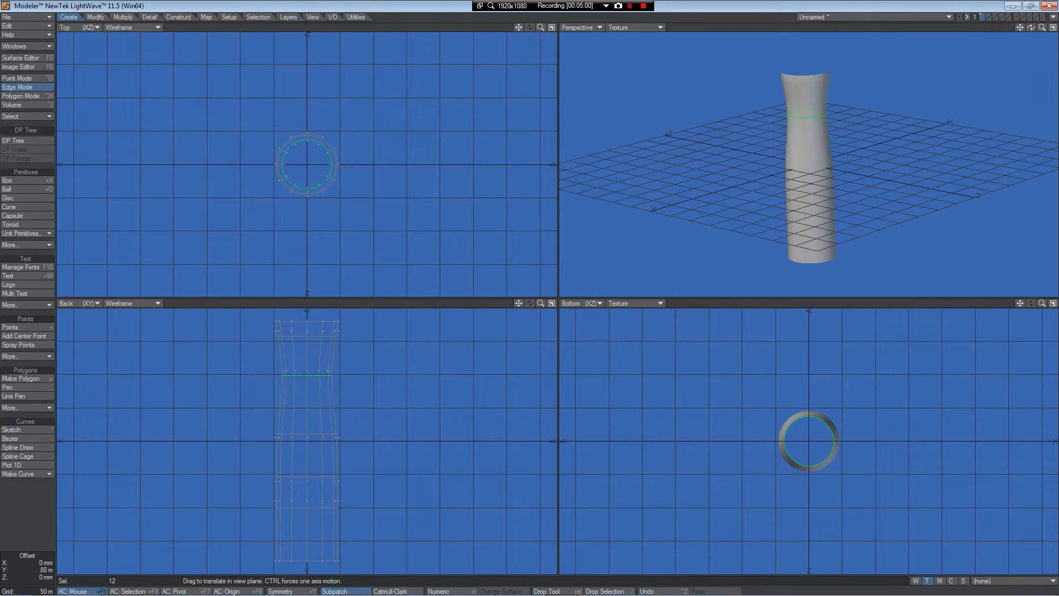
{"action": "key", "text": "Return"}
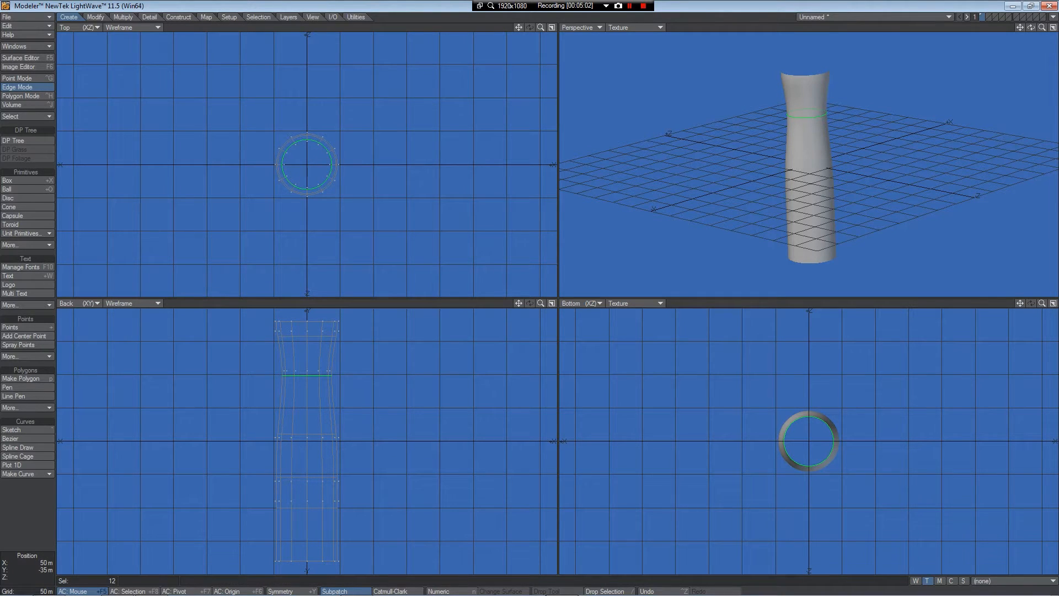
{"action": "key", "text": "slash"}
- Move the lowest inner edge loop of the tube down toward the base and clear the selection
{"action": "left_click", "coordinate": [315, 507]}
{"action": "key", "text": "l"}
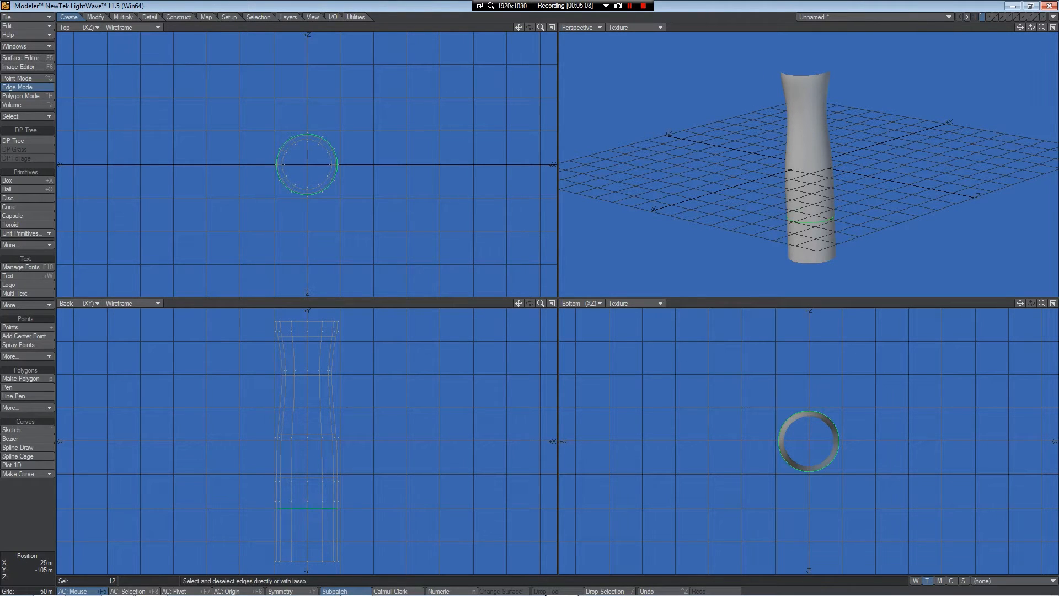
{"action": "key", "text": "t"}
{"action": "left_click_drag", "start_coordinate": [310, 508], "coordinate": [310, 536]}
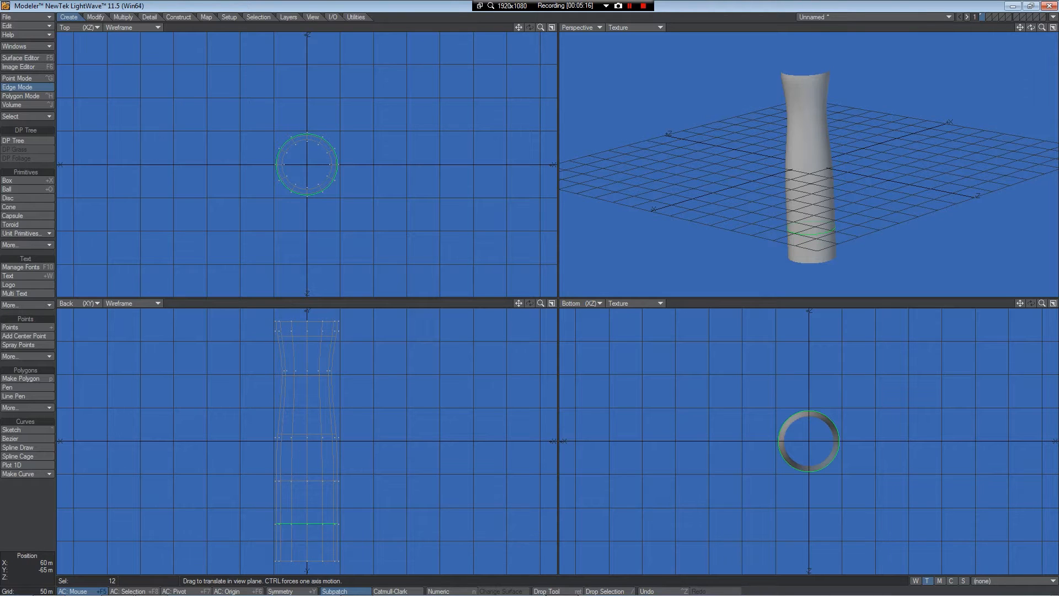
{"action": "key", "text": "Return"}
{"action": "key", "text": "slash"}
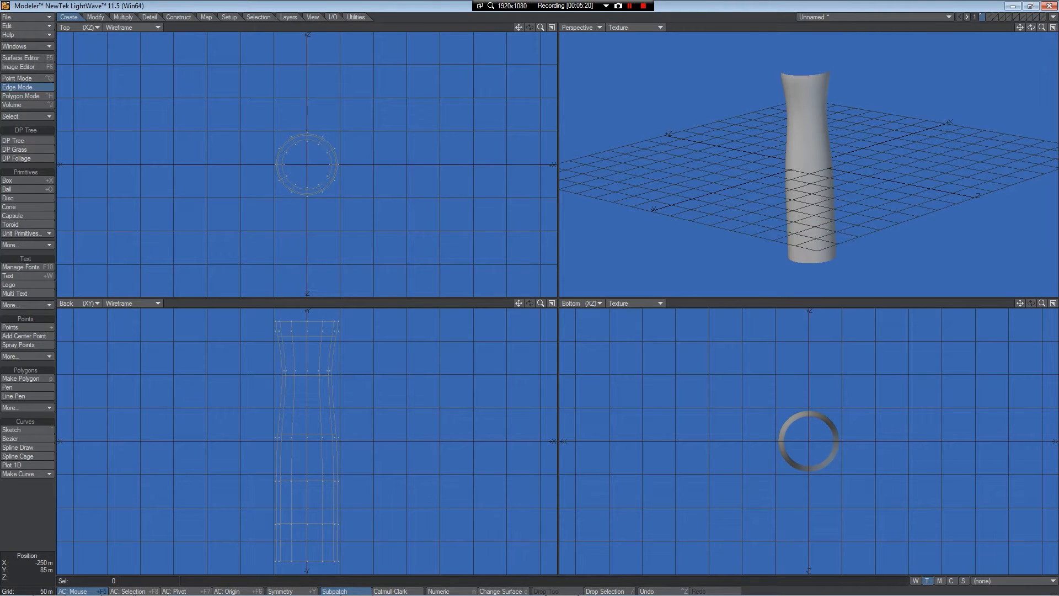
- Knife a horizontal cut through the tube just below its middle, at about Y -25 m
{"action": "key", "text": "shift+k"}
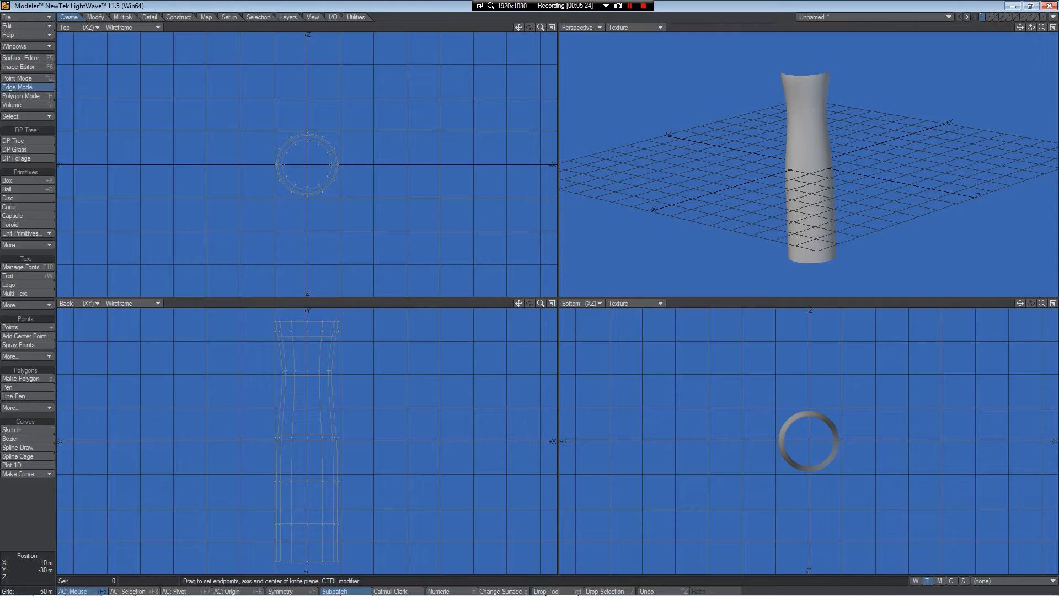
{"action": "left_click_drag", "start_coordinate": [246, 457], "coordinate": [410, 457]}
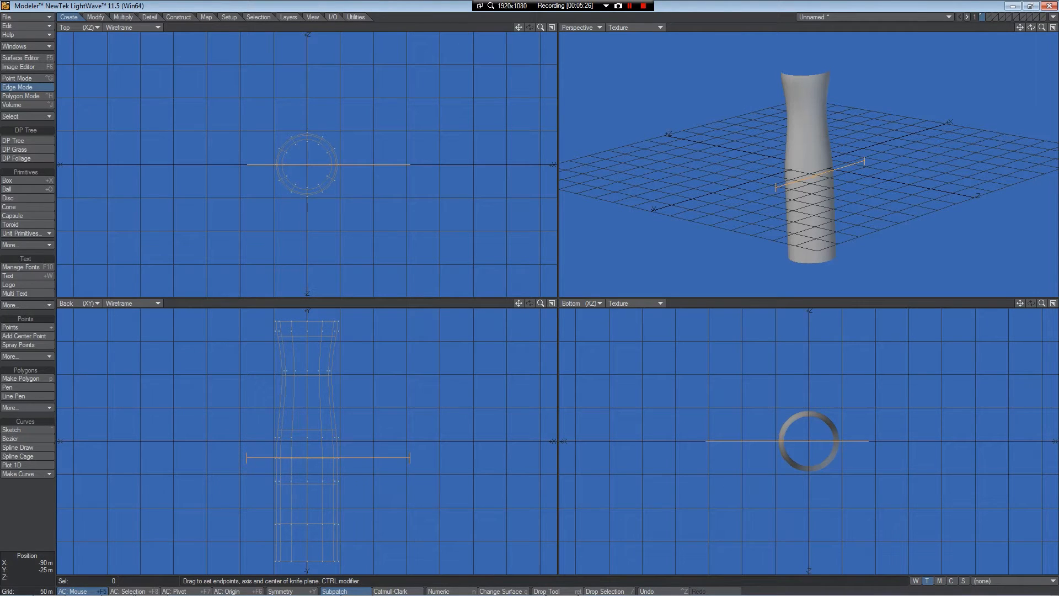
{"action": "key", "text": "Return"}
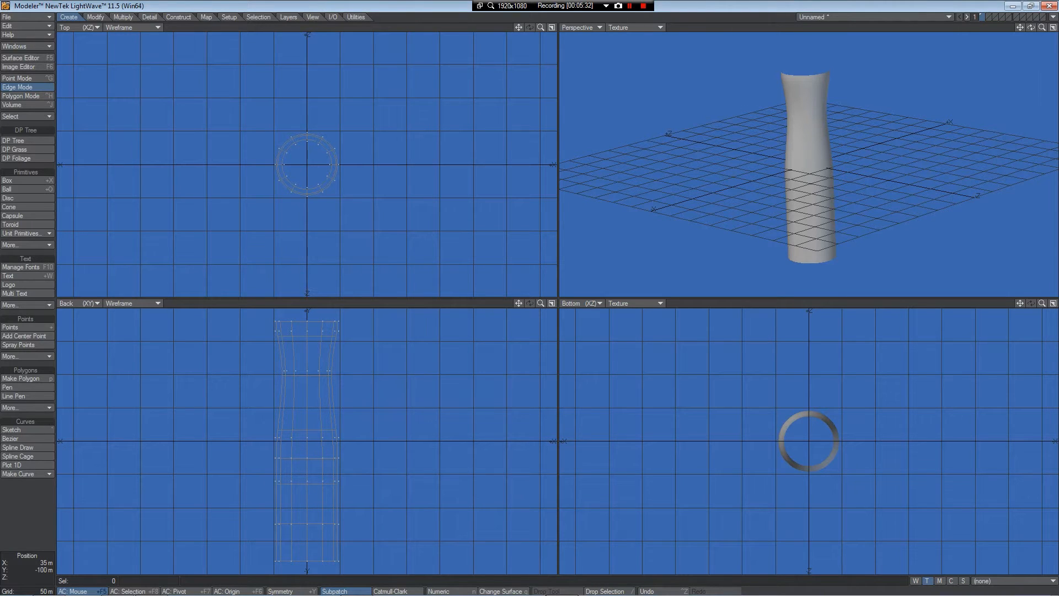
- Scale the lowest inner edge loop to about 74%, lower it about 20 m, and clear the selection
{"action": "left_click", "coordinate": [316, 523]}
{"action": "key", "text": "]"}
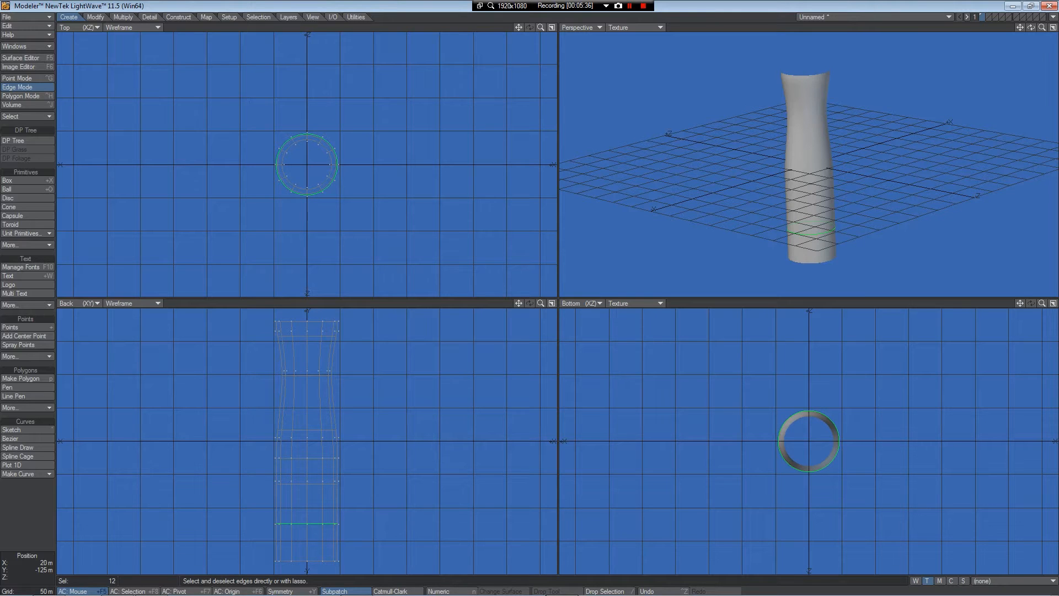
{"action": "key", "text": "shift+h"}
{"action": "left_click_drag", "start_coordinate": [304, 165], "coordinate": [276, 165]}
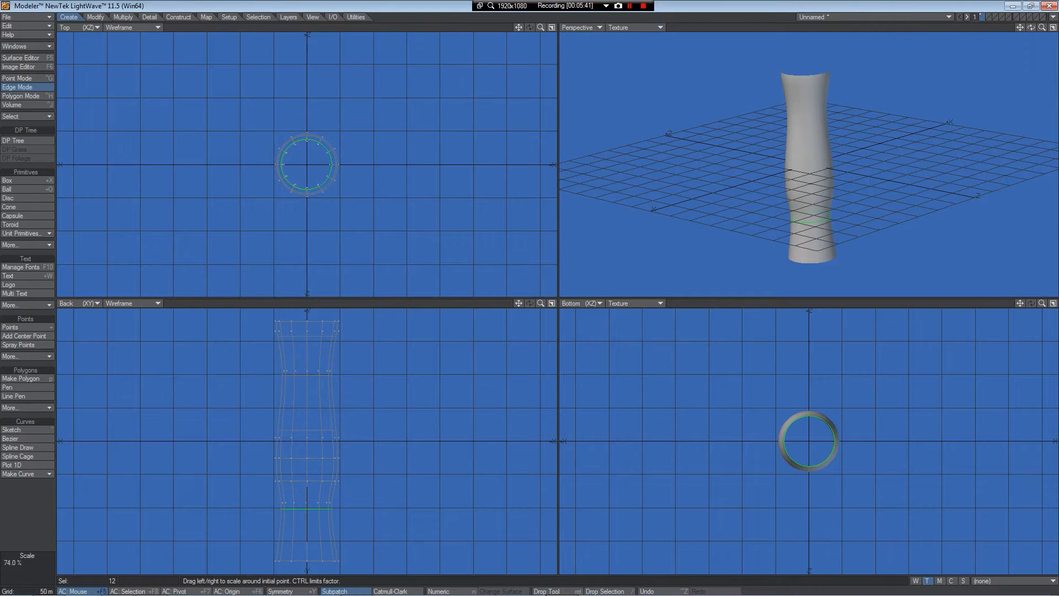
{"action": "key", "text": "t"}
{"action": "left_click_drag", "start_coordinate": [307, 508], "coordinate": [307, 519]}
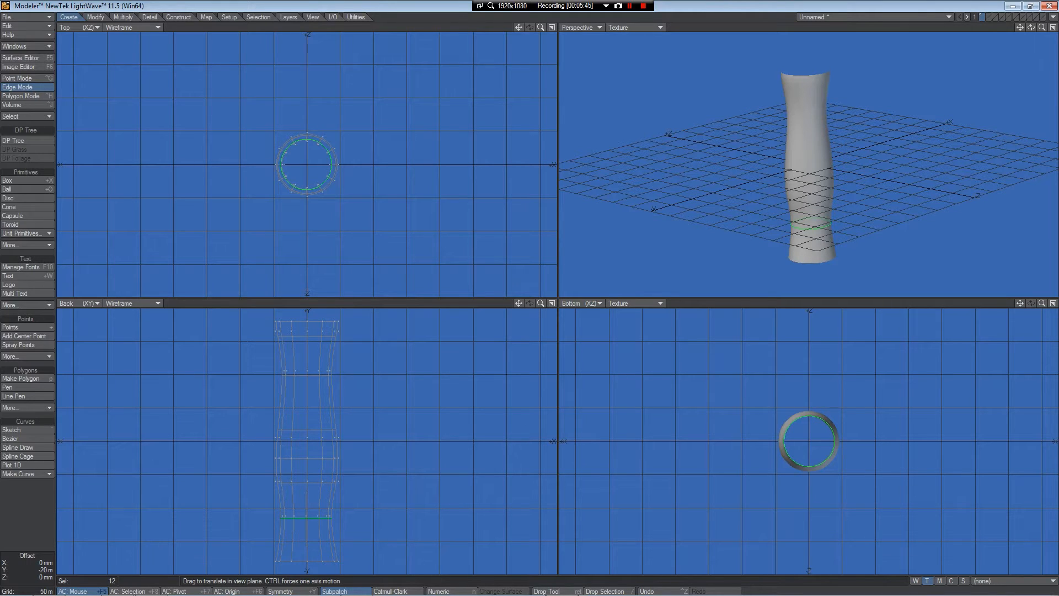
{"action": "key", "text": "Return"}
{"action": "mouse_move", "coordinate": [320, 499]}
{"action": "right_mouse_down"}
{"action": "mouse_move", "coordinate": [392, 410]}
{"action": "mouse_move", "coordinate": [266, 506]}
{"action": "mouse_move", "coordinate": [347, 496]}
{"action": "mouse_move", "coordinate": [326, 499]}
{"action": "right_mouse_up"}
{"action": "key", "text": "/"}
- Select the three middle edge loops together, raise them to centre on the origin, and clear the selection
{"action": "mouse_move", "coordinate": [245, 496]}
{"action": "right_mouse_down"}
{"action": "mouse_move", "coordinate": [386, 420]}
{"action": "mouse_move", "coordinate": [257, 515]}
{"action": "right_mouse_up"}
{"action": "key", "text": "t"}
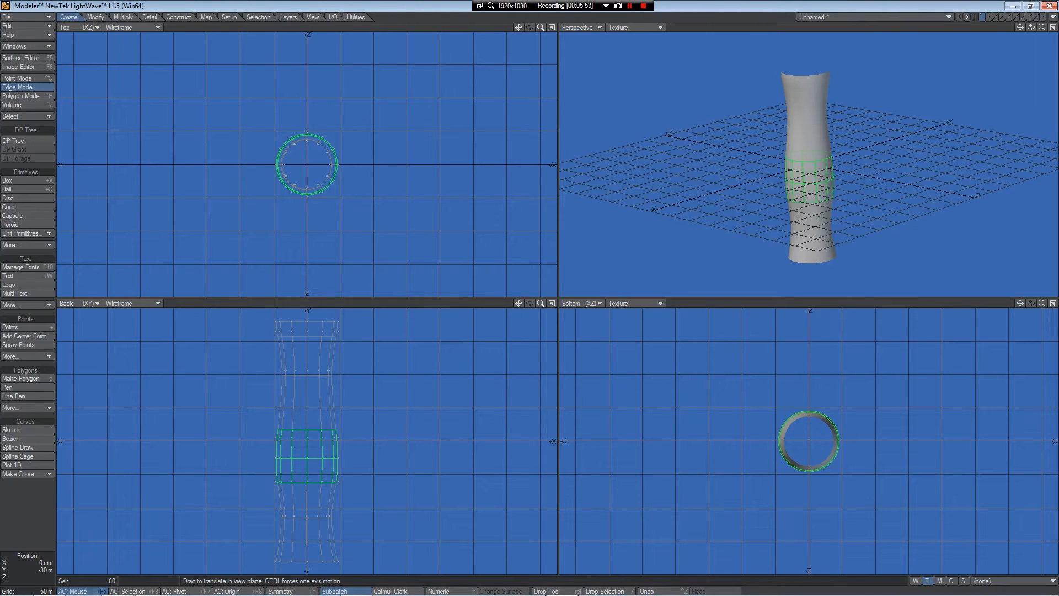
{"action": "left_click_drag", "start_coordinate": [307, 461], "coordinate": [307, 447]}
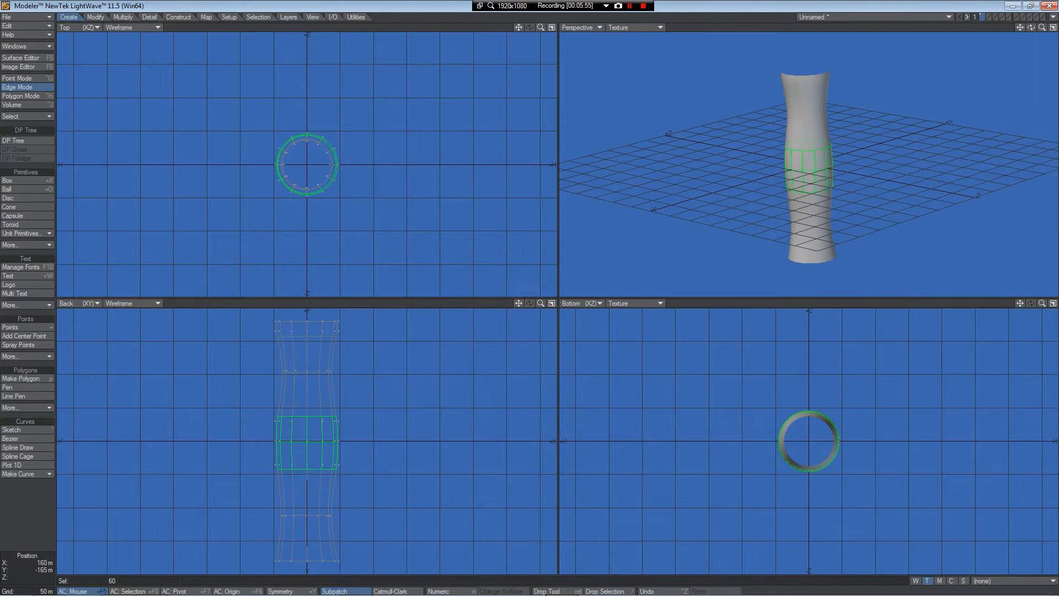
{"action": "key", "text": "Return"}
{"action": "key", "text": "/"}
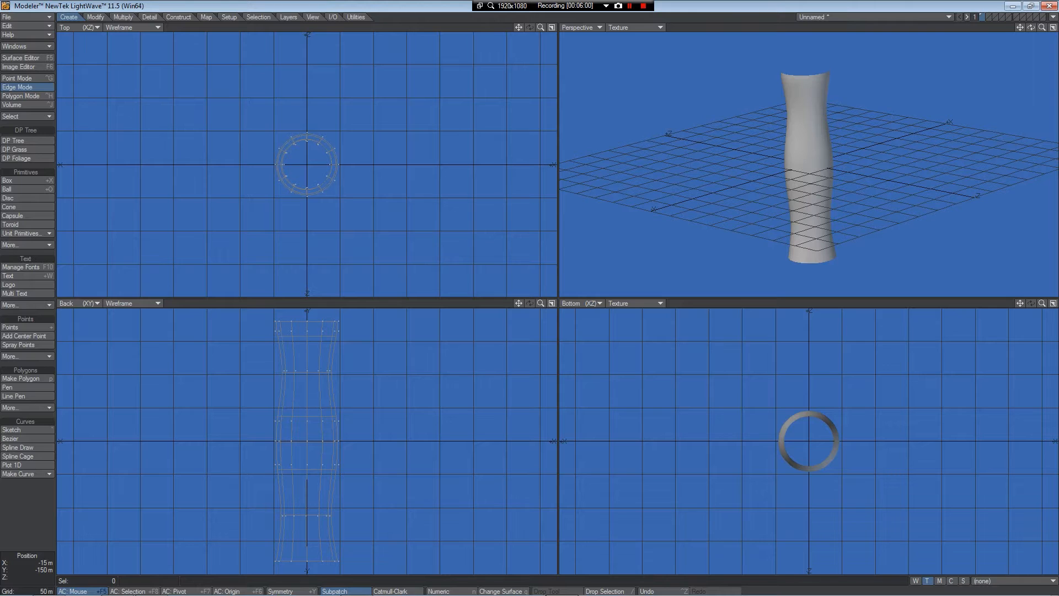
- Knife a horizontal cut through the tube near its base, at about Y -150 m
{"action": "key", "text": "shift+k"}
{"action": "left_click_drag", "start_coordinate": [250, 541], "coordinate": [397, 541]}
{"action": "key", "text": "Return"}
- Scale the edge loop nearest the base outward, shift it up to flare the bottom, and clear the selection
{"action": "mouse_move", "coordinate": [359, 533]}
{"action": "right_mouse_down"}
{"action": "mouse_move", "coordinate": [255, 533]}
{"action": "mouse_move", "coordinate": [353, 550]}
{"action": "mouse_move", "coordinate": [387, 516]}
{"action": "right_mouse_up"}
{"action": "key", "text": "t"}
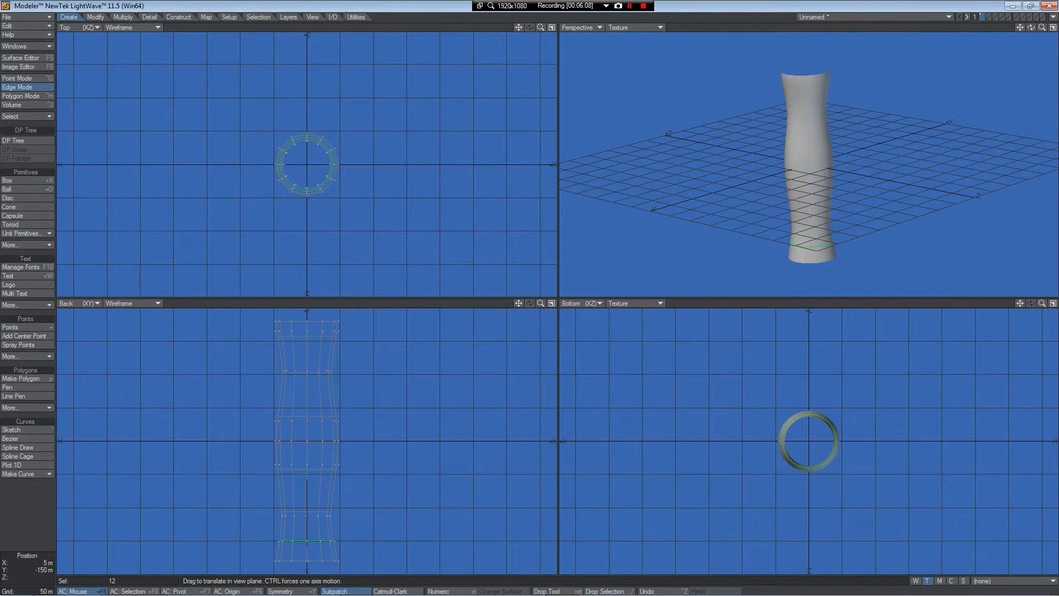
{"action": "key", "text": "shift+h"}
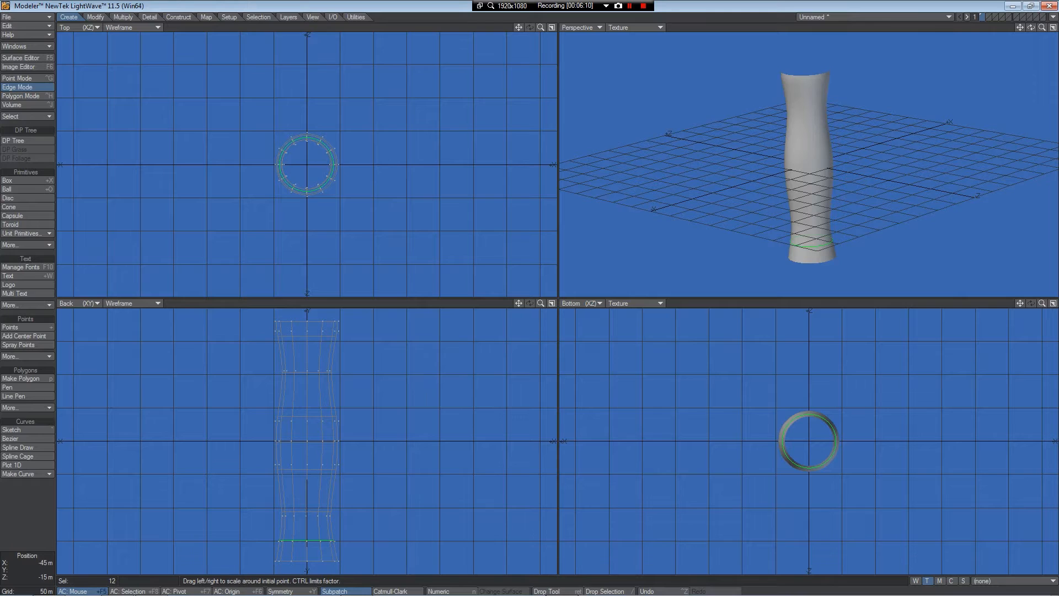
{"action": "left_click_drag", "start_coordinate": [307, 164], "coordinate": [330, 164]}
{"action": "key", "text": "t"}
{"action": "left_click_drag", "start_coordinate": [361, 547], "coordinate": [360, 527]}
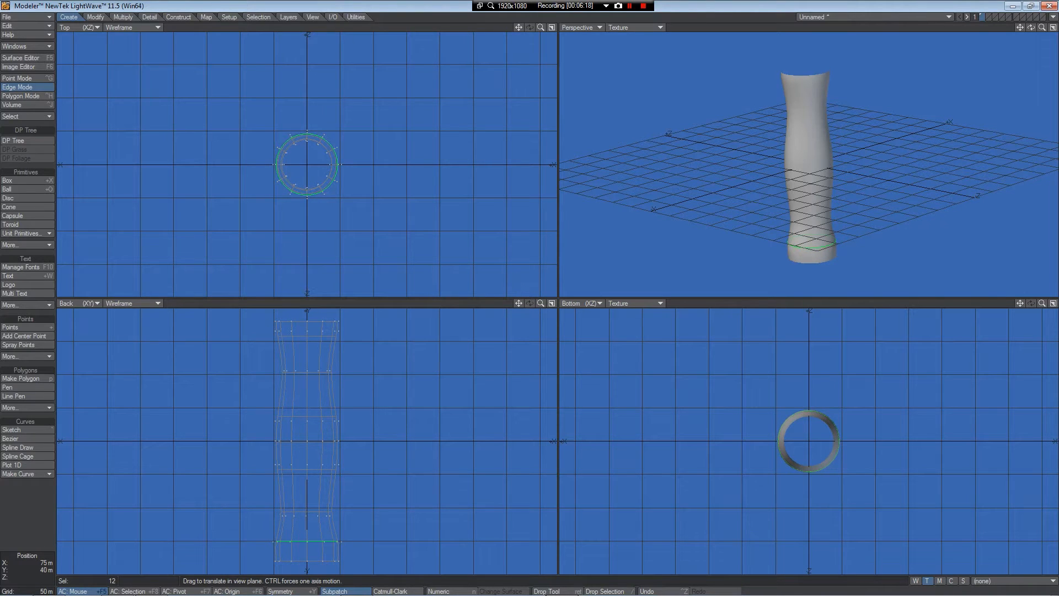
{"action": "key", "text": "slash"}
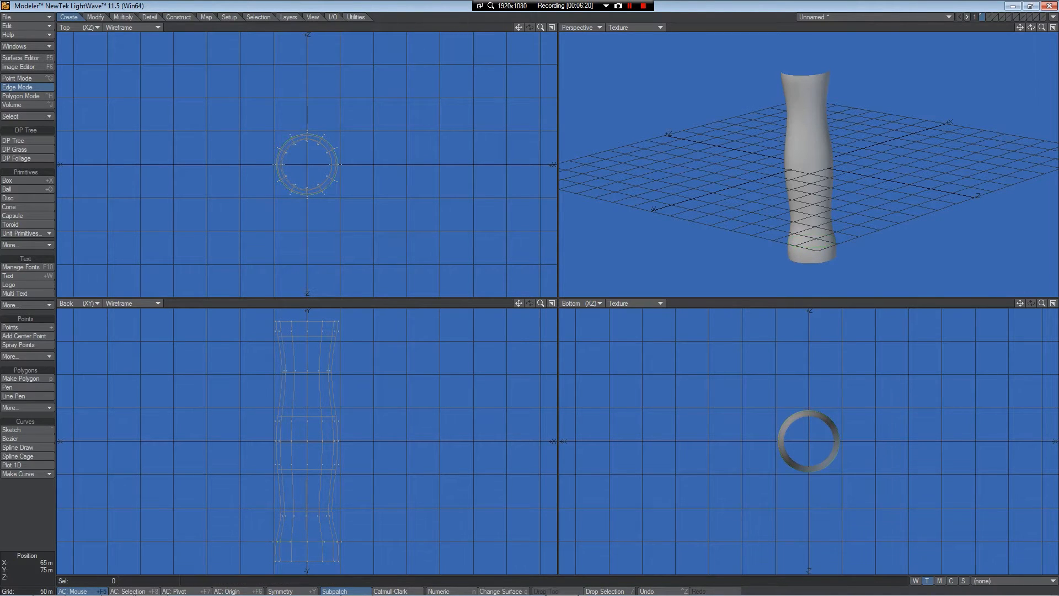
- Scale the edge loop just below the top rim to about 109%, lower it about 25 m, and clear the selection
{"action": "left_click", "coordinate": [301, 336]}
{"action": "key", "text": "l"}
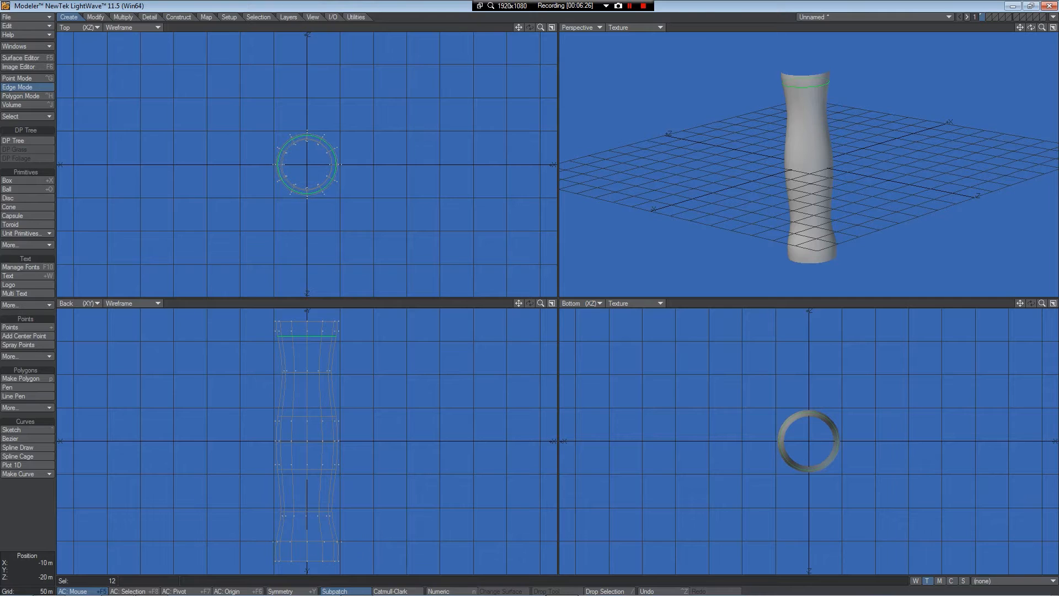
{"action": "key", "text": "b"}
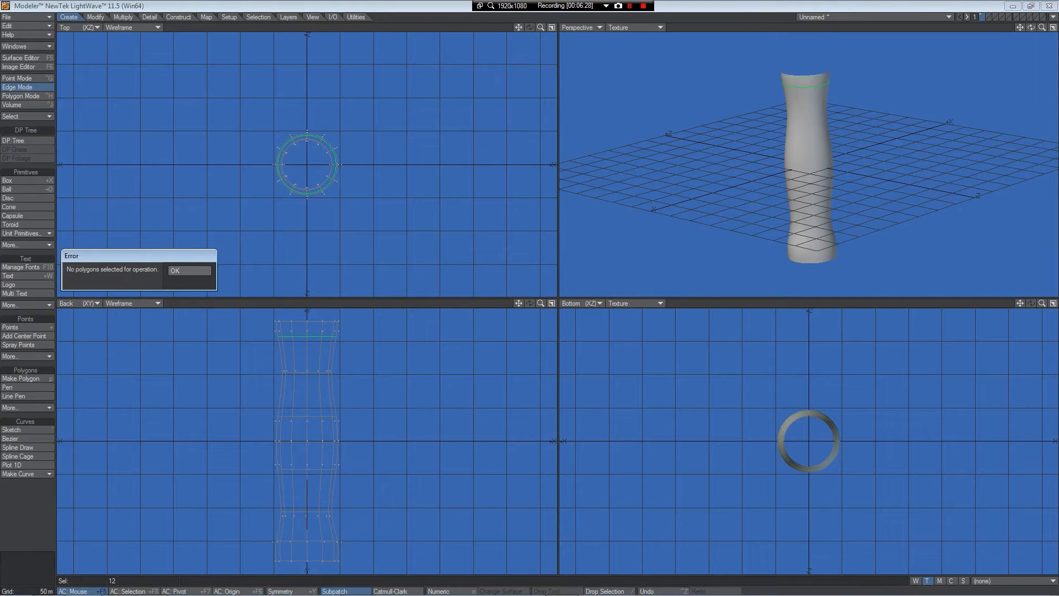
{"action": "left_click", "coordinate": [190, 270]}
{"action": "key", "text": "shift+h"}
{"action": "left_click_drag", "start_coordinate": [310, 168], "coordinate": [320, 167]}
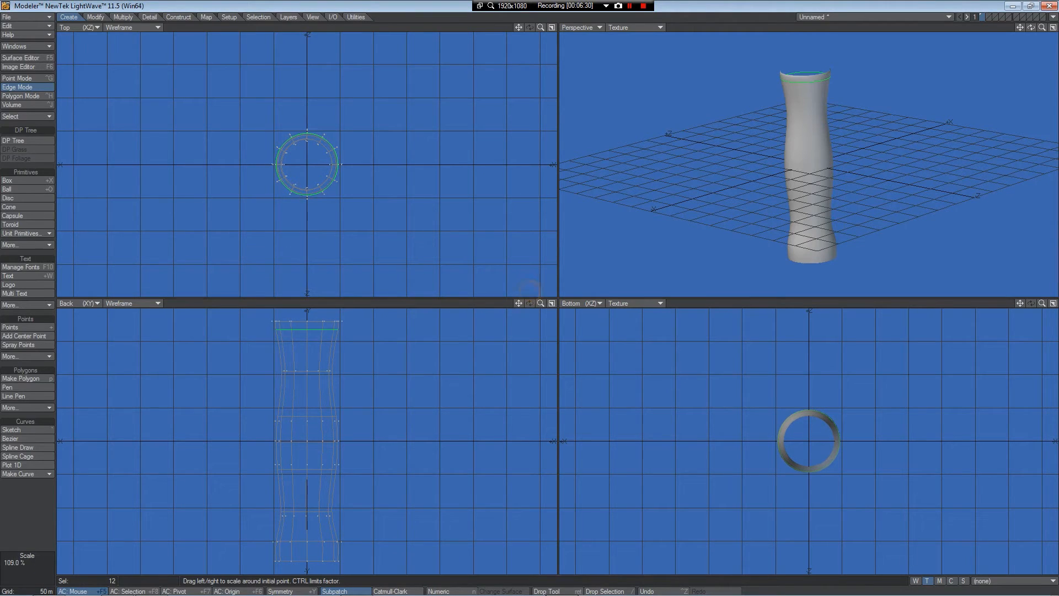
{"action": "key", "text": "t"}
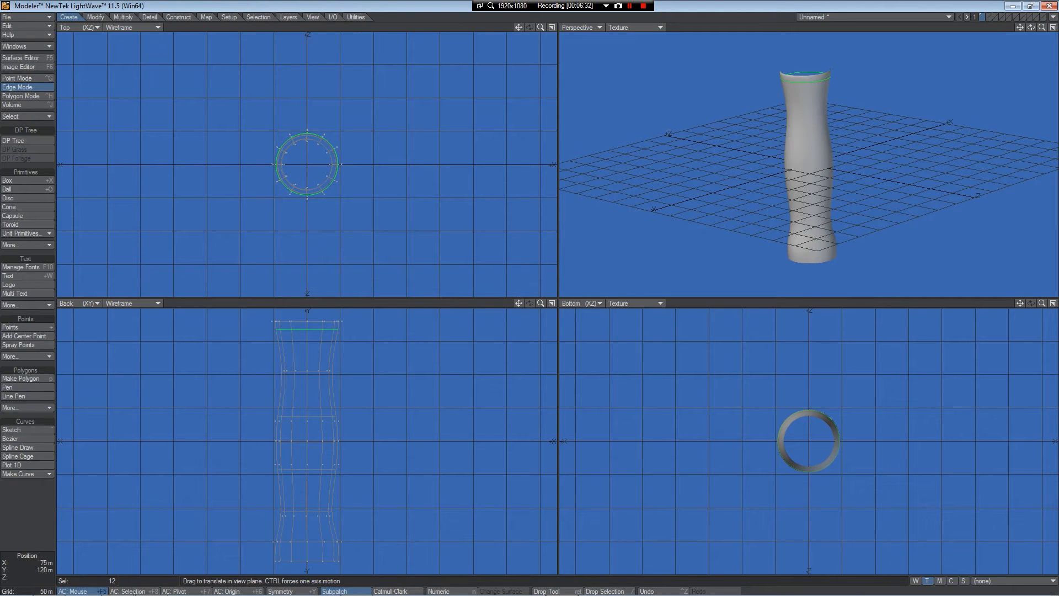
{"action": "left_click_drag", "start_coordinate": [307, 325], "coordinate": [308, 342]}
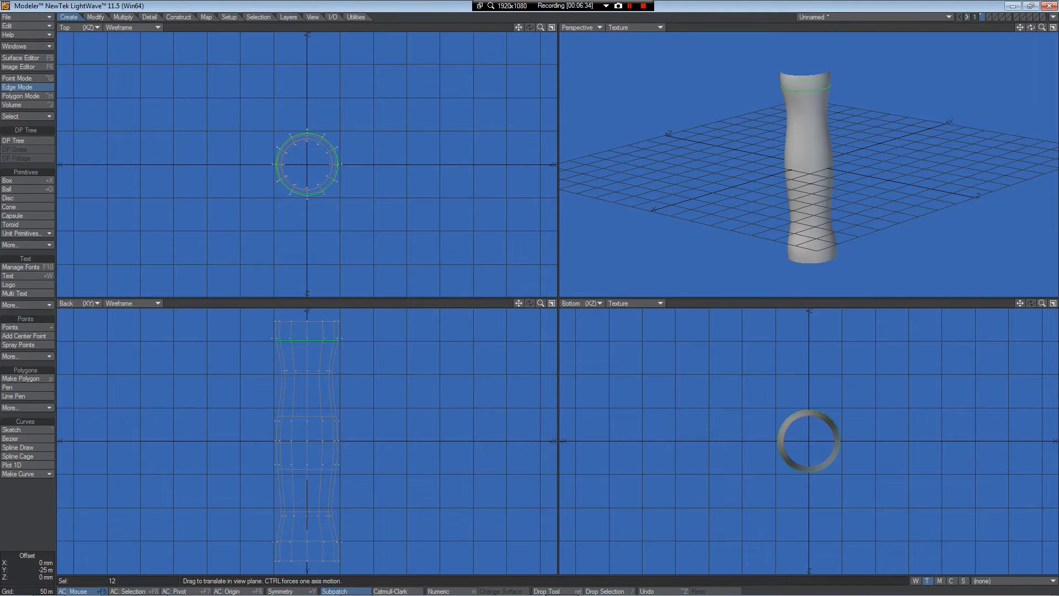
{"action": "key", "text": "Return"}
{"action": "key", "text": "slash"}
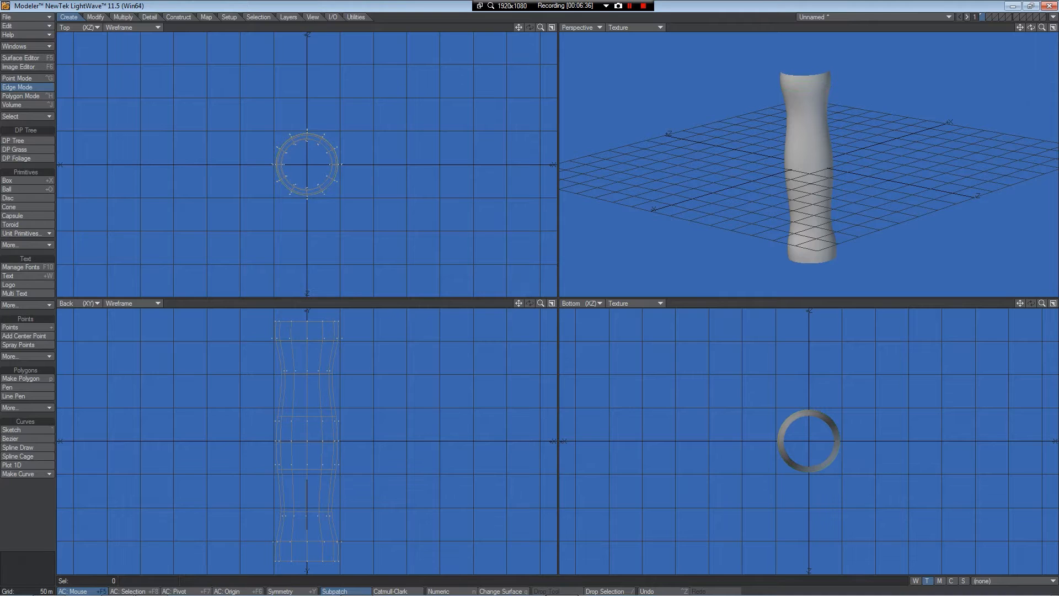
- Start a new UV texture map for the tube and name it UV1
{"action": "mouse_move", "coordinate": [1031, 27]}
{"action": "left_mouse_down"}
{"action": "mouse_move", "coordinate": [1024, 17]}
{"action": "mouse_move", "coordinate": [1040, 33]}
{"action": "mouse_move", "coordinate": [1046, 20]}
{"action": "left_mouse_up"}
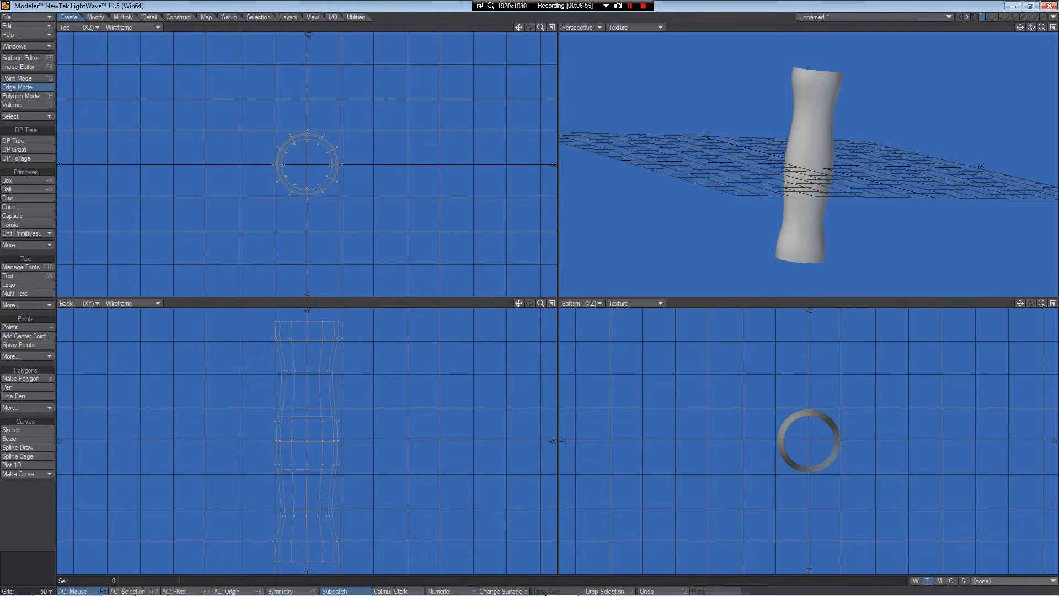
{"action": "left_click", "coordinate": [980, 581]}
{"action": "left_click", "coordinate": [980, 572]}
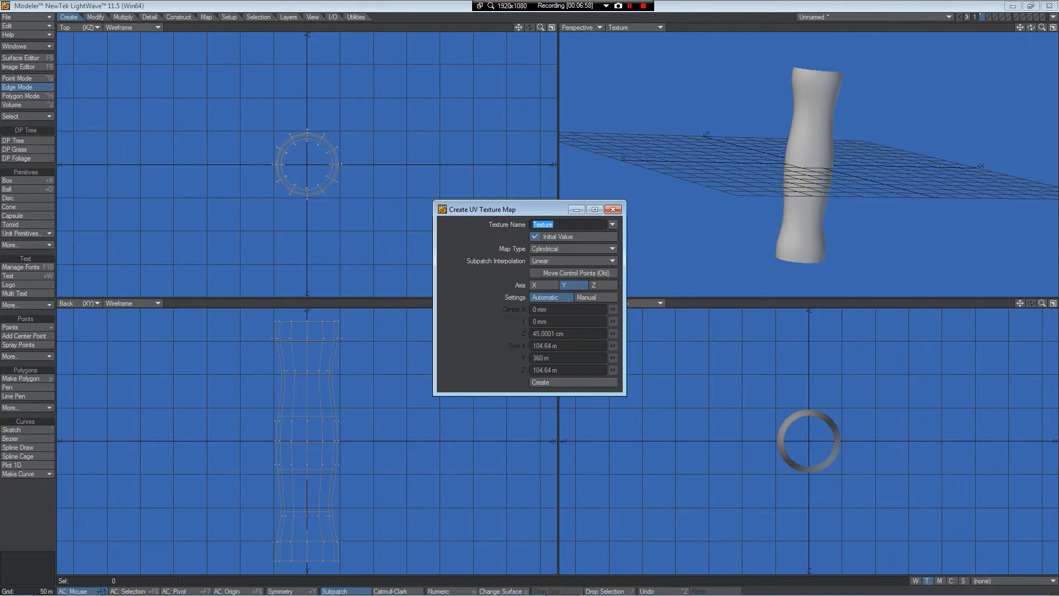
{"action": "left_click_drag", "start_coordinate": [479, 211], "coordinate": [434, 254]}
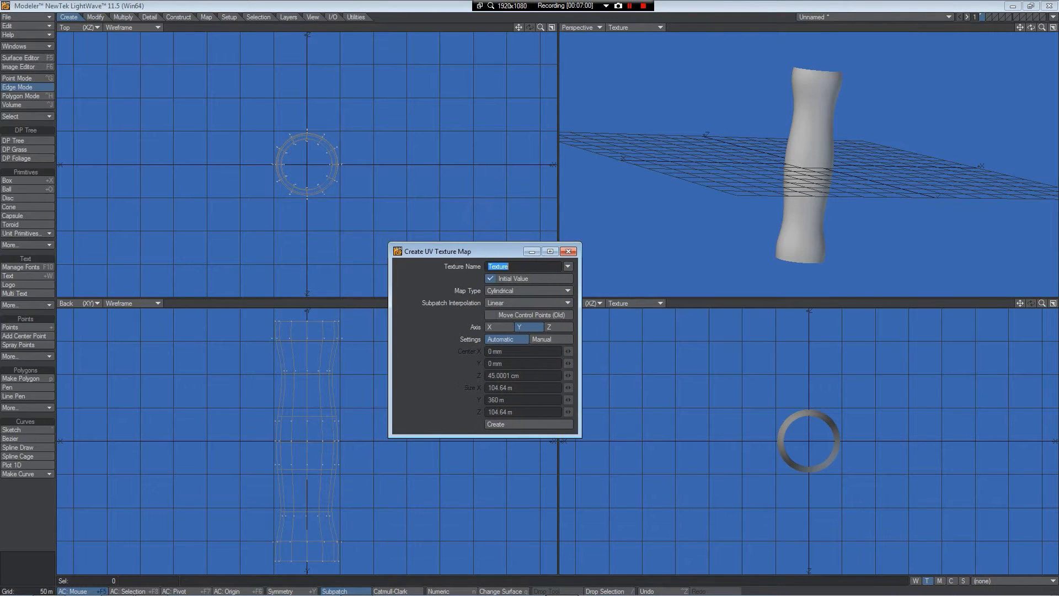
{"action": "type", "text": "UV1"}
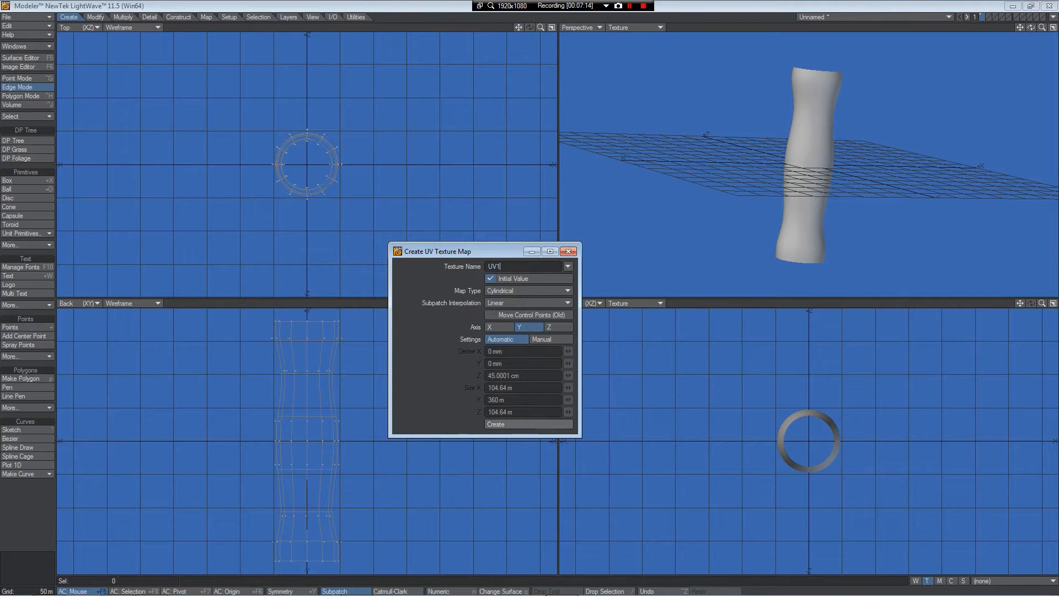
- Switch the Top view to UV Texture and create the cylindrical UV map along the Y axis with automatic settings
{"action": "left_click", "coordinate": [66, 28]}
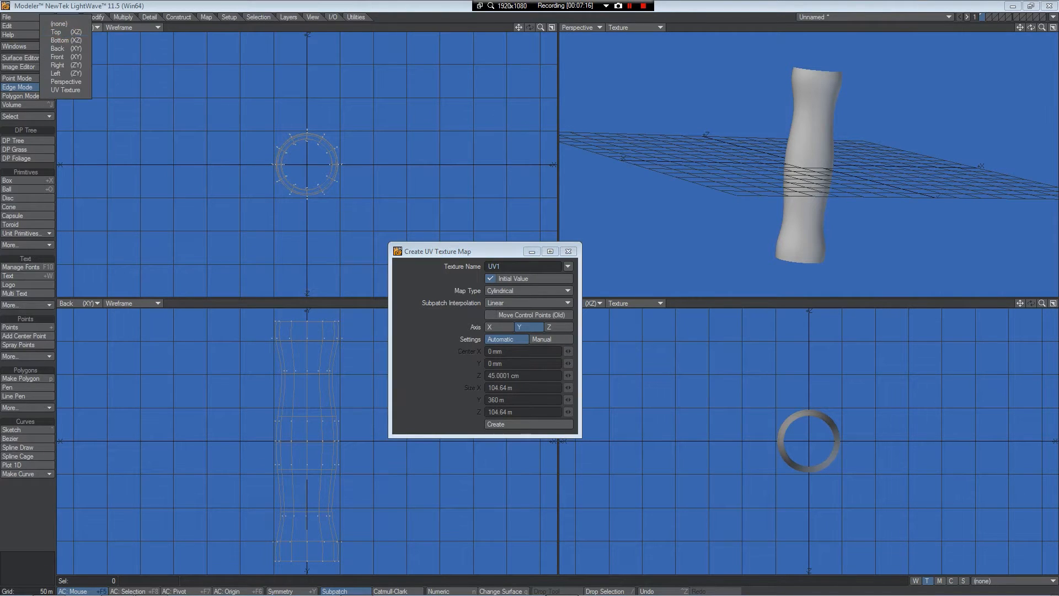
{"action": "left_click", "coordinate": [65, 90]}
{"action": "key", "text": "a"}
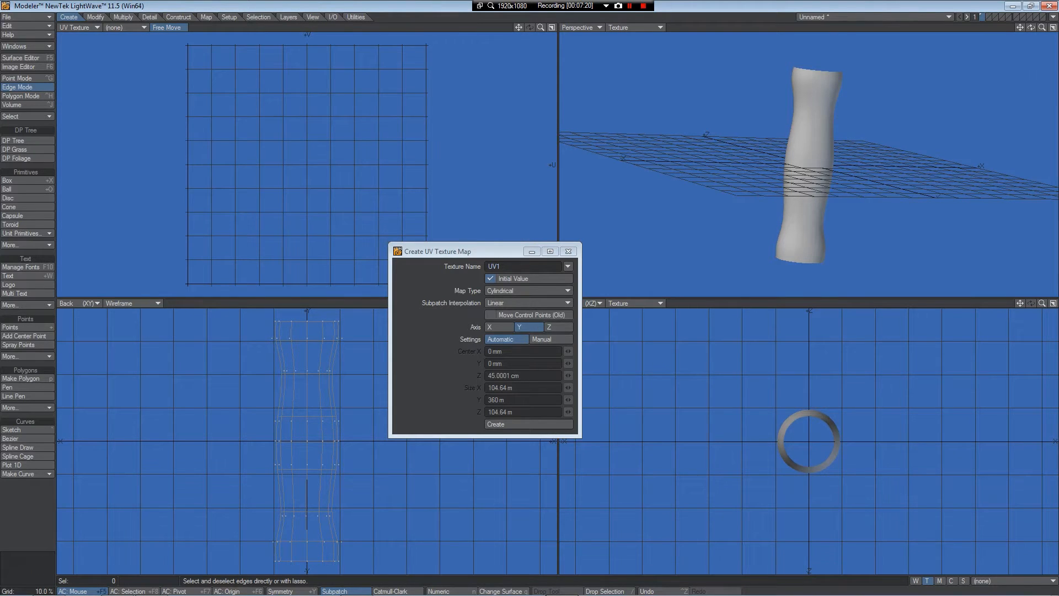
{"action": "left_click", "coordinate": [511, 423]}
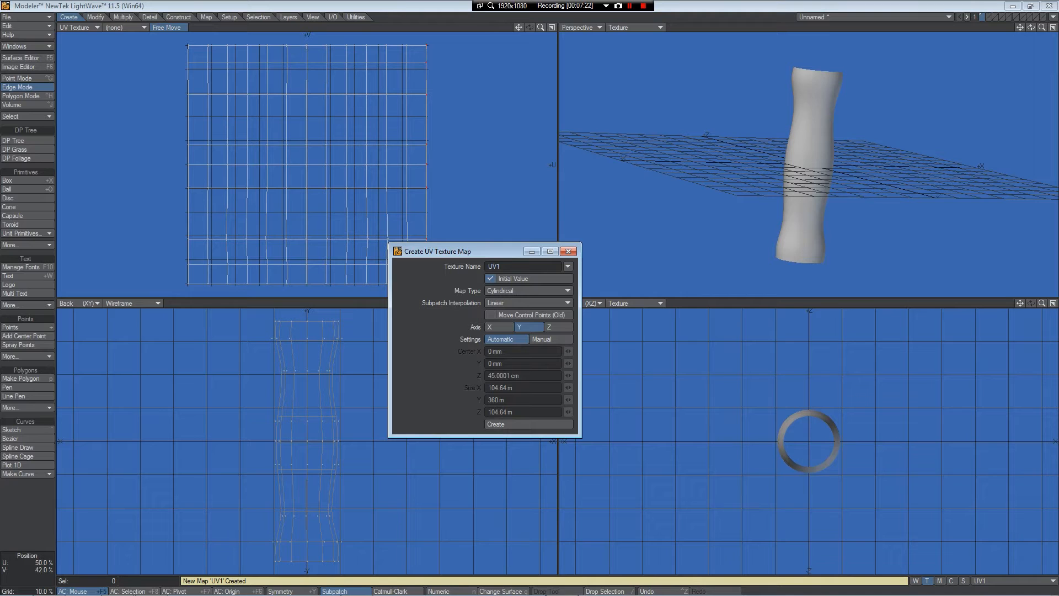
- Scale the UV layout down slightly so it sits inside the UV square, and close the UV map dialog
{"action": "key", "text": "shift+h"}
{"action": "left_click_drag", "start_coordinate": [337, 164], "coordinate": [329, 164]}
{"action": "key", "text": "shift+h"}
{"action": "key", "text": "shift+h"}
{"action": "key", "text": "shift+h"}
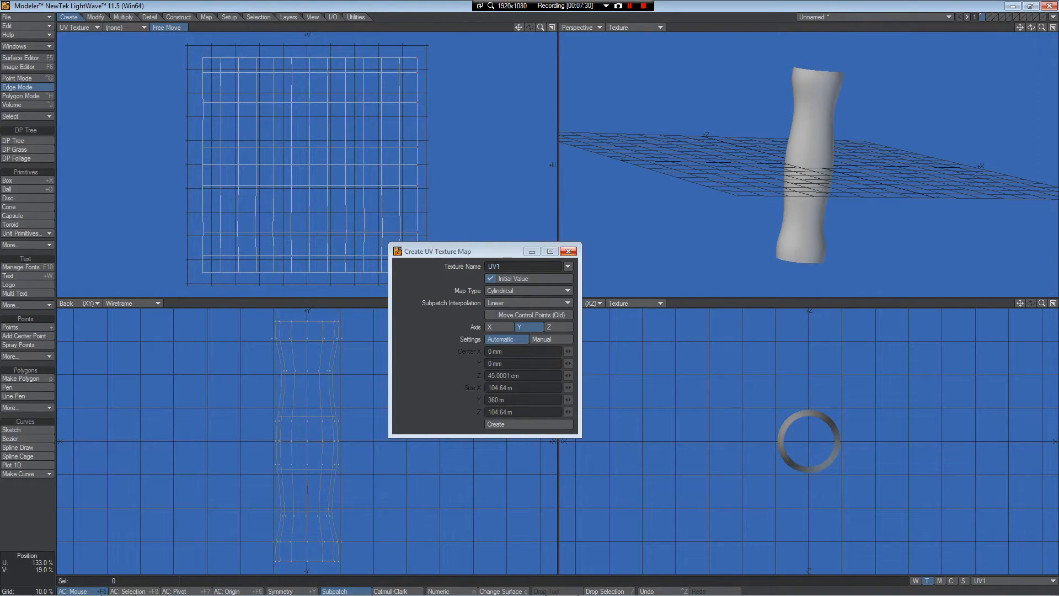
{"action": "left_click", "coordinate": [568, 251]}
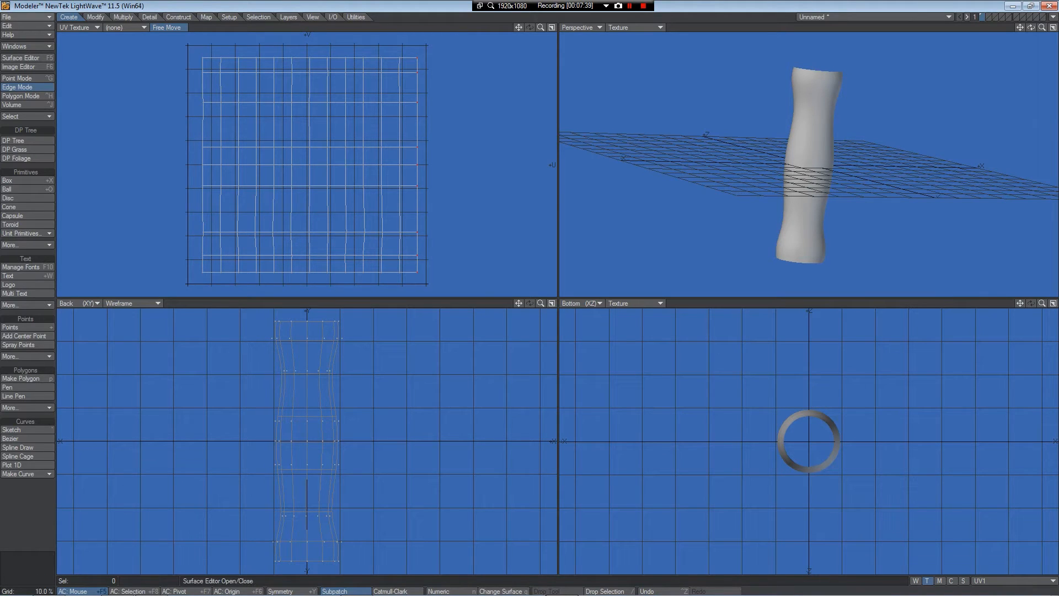
- View the Default surface's basic settings in the Surface Editor and close it
{"action": "left_click", "coordinate": [22, 17]}
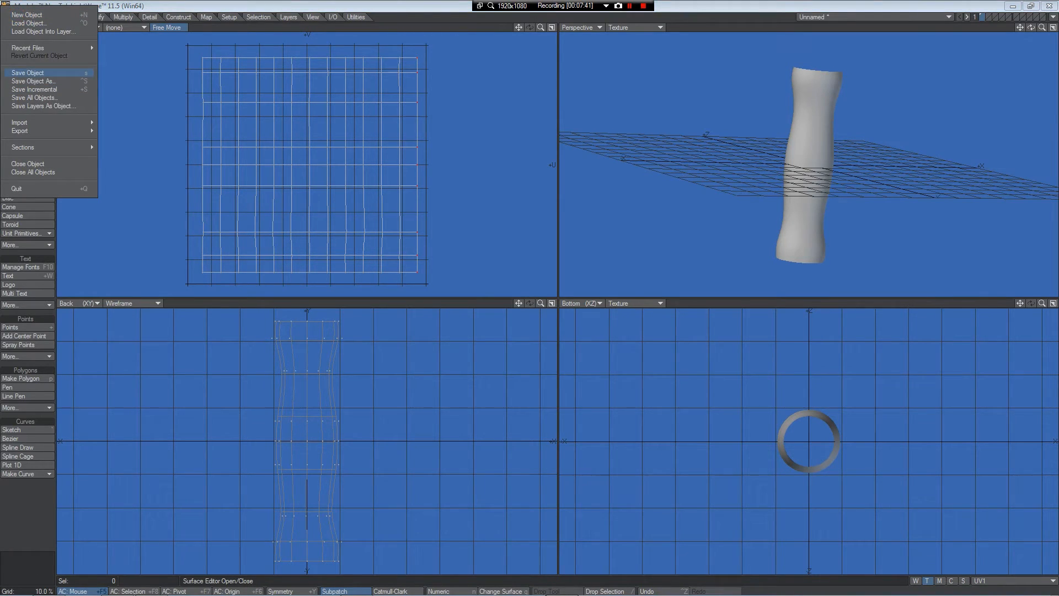
{"action": "left_click", "coordinate": [120, 71]}
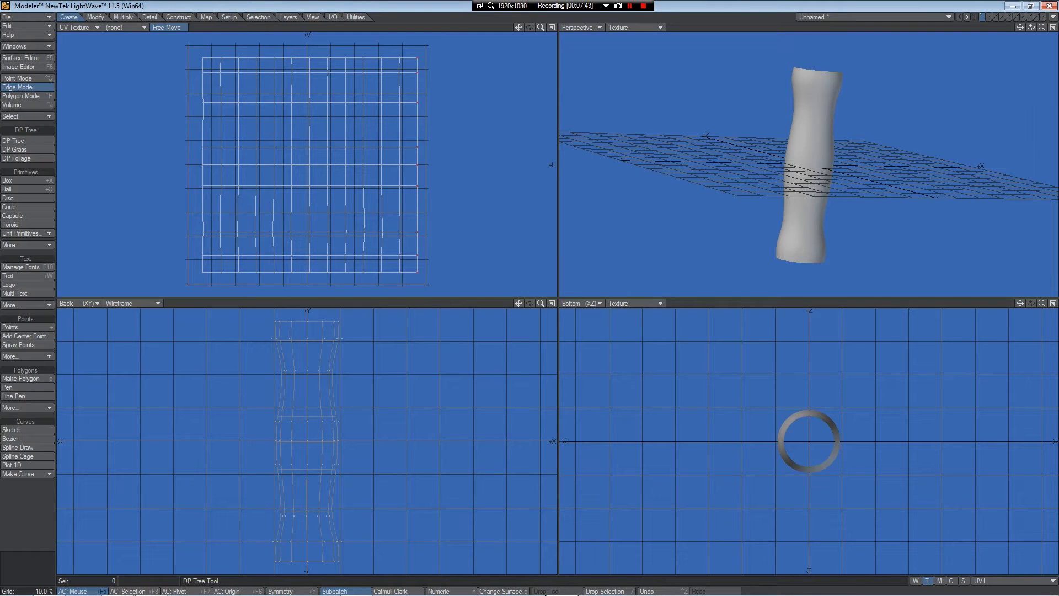
{"action": "left_click", "coordinate": [22, 58]}
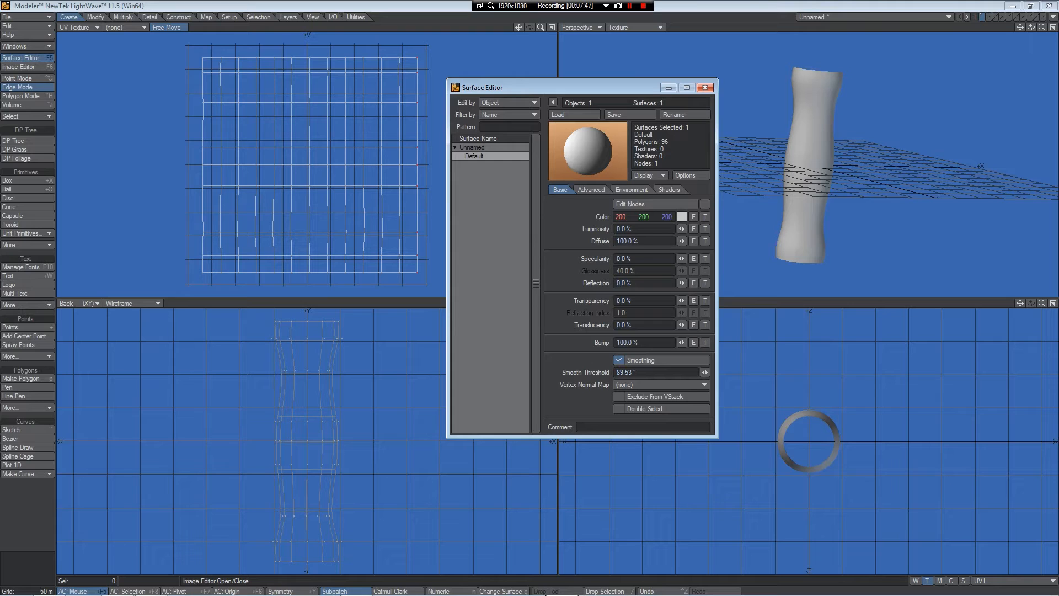
{"action": "left_click", "coordinate": [705, 88]}
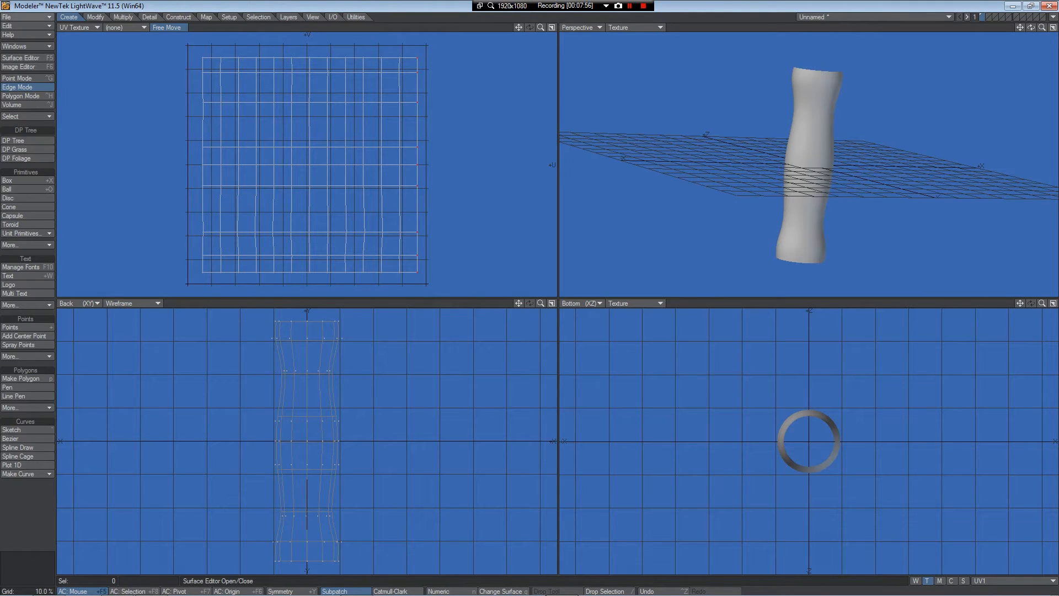
- Save the object as Pillar2.lwo in the Ruins folder, overwriting the existing file
{"action": "left_click", "coordinate": [24, 17]}
{"action": "left_click", "coordinate": [33, 73]}
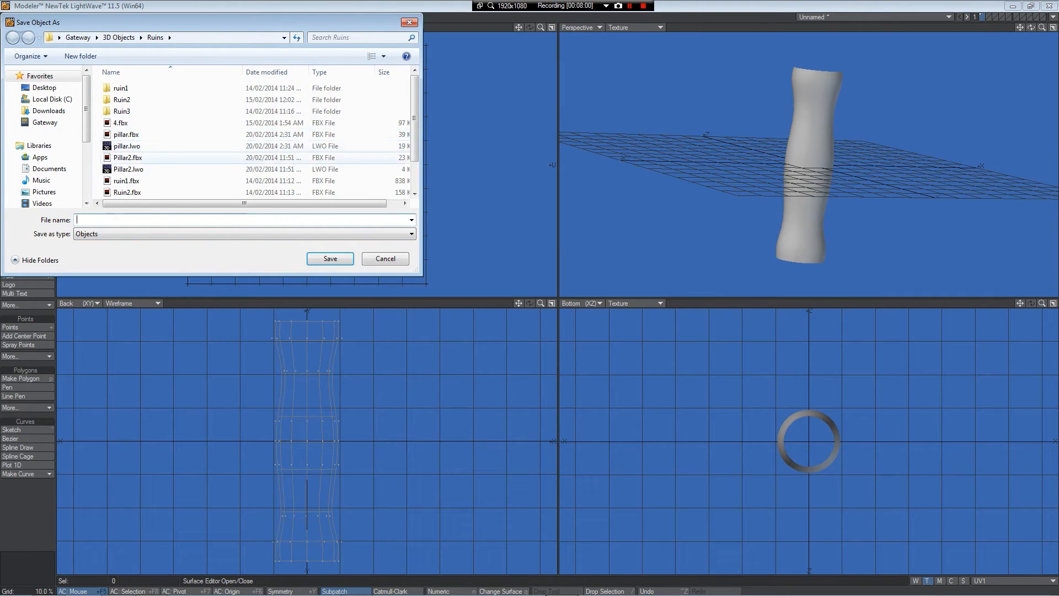
{"action": "left_click", "coordinate": [128, 169]}
{"action": "left_click", "coordinate": [330, 258]}
{"action": "left_click", "coordinate": [554, 344]}
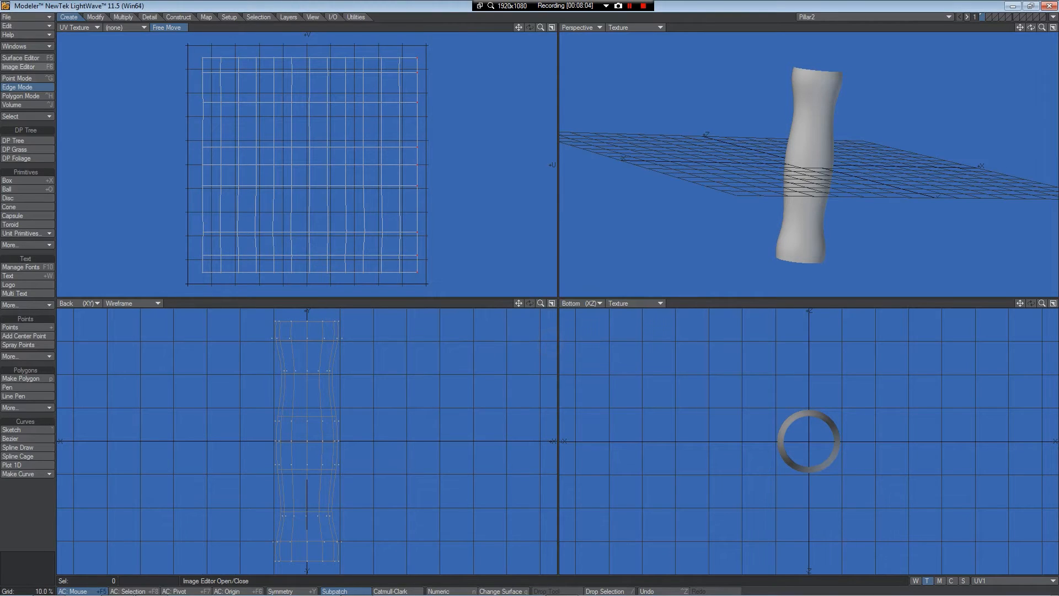
{"action": "left_click", "coordinate": [24, 17]}
{"action": "mouse_move", "coordinate": [22, 128]}
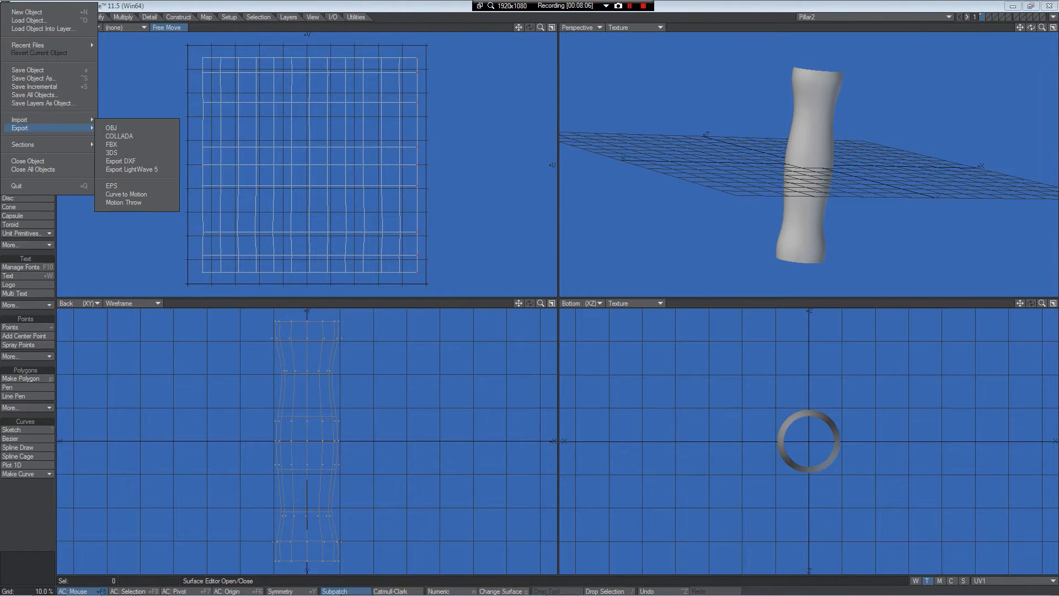
{"action": "left_click", "coordinate": [112, 145]}
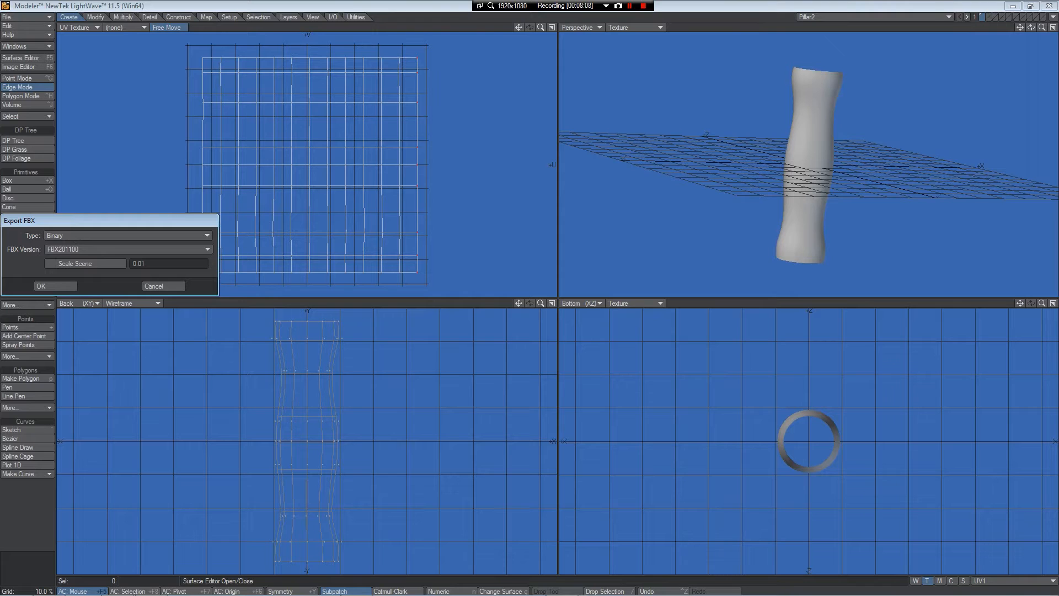
{"action": "left_click", "coordinate": [66, 249]}
{"action": "left_click", "coordinate": [65, 279]}
{"action": "left_click", "coordinate": [55, 286]}
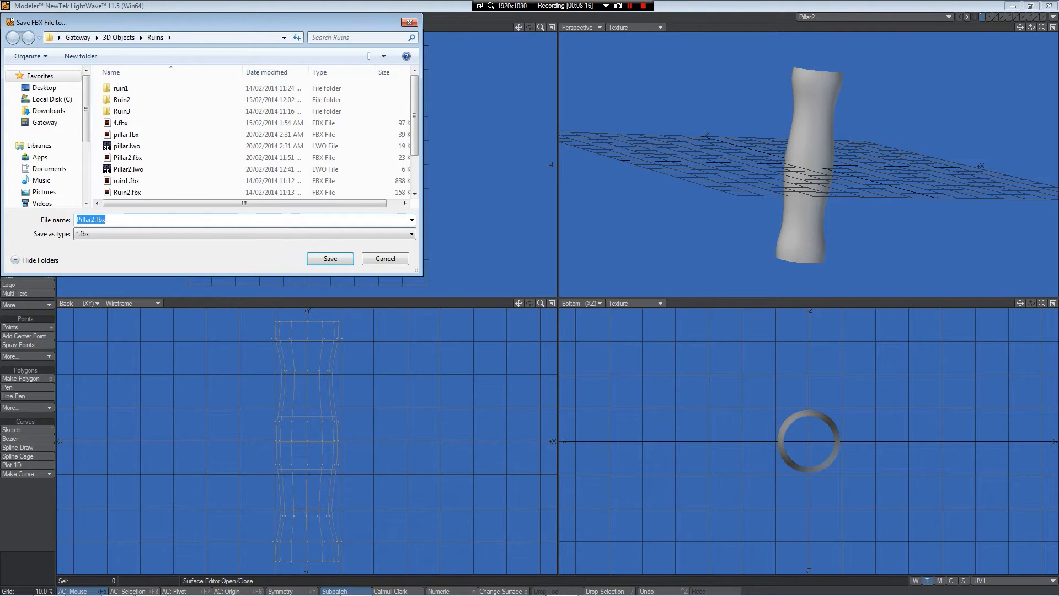
{"action": "left_click", "coordinate": [397, 257]}
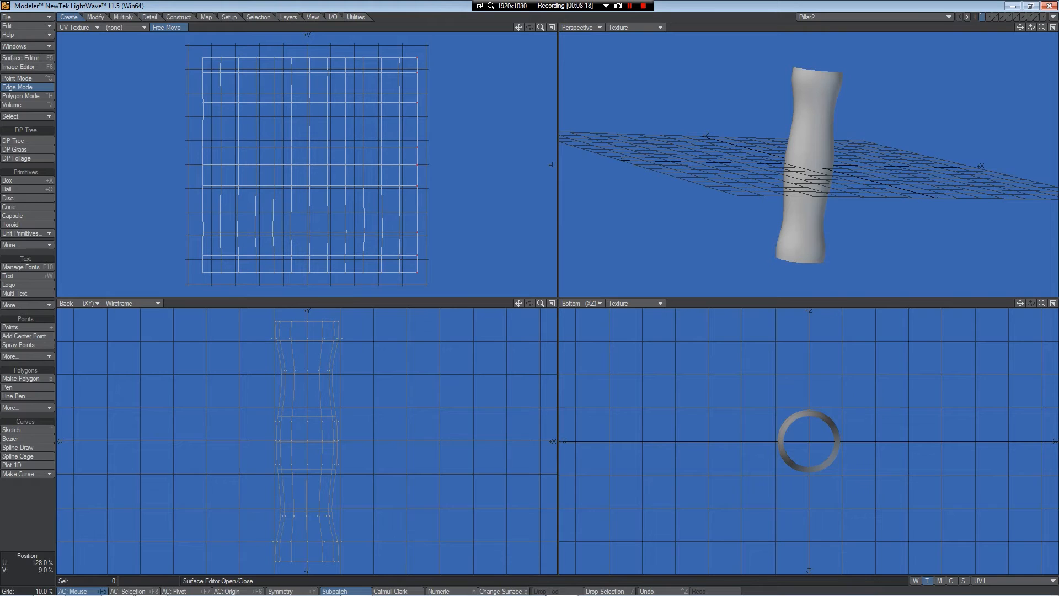
{"action": "key", "text": "Return"}
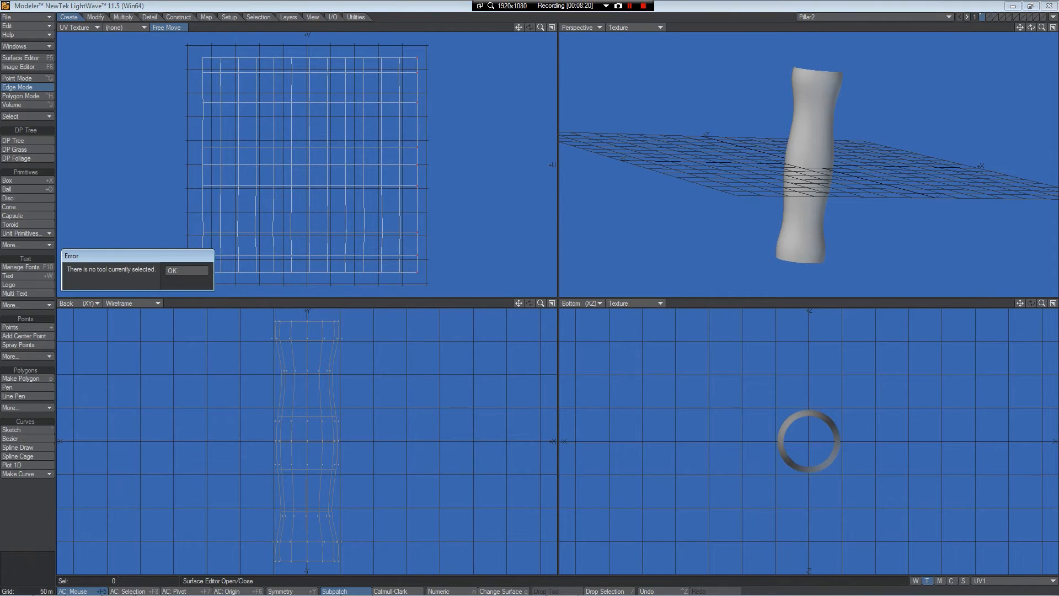
{"action": "left_click", "coordinate": [187, 270]}
- Move the whole tube straight up in the Back view until its base rests on the ground plane at the origin
{"action": "key", "text": "ctrl+h"}
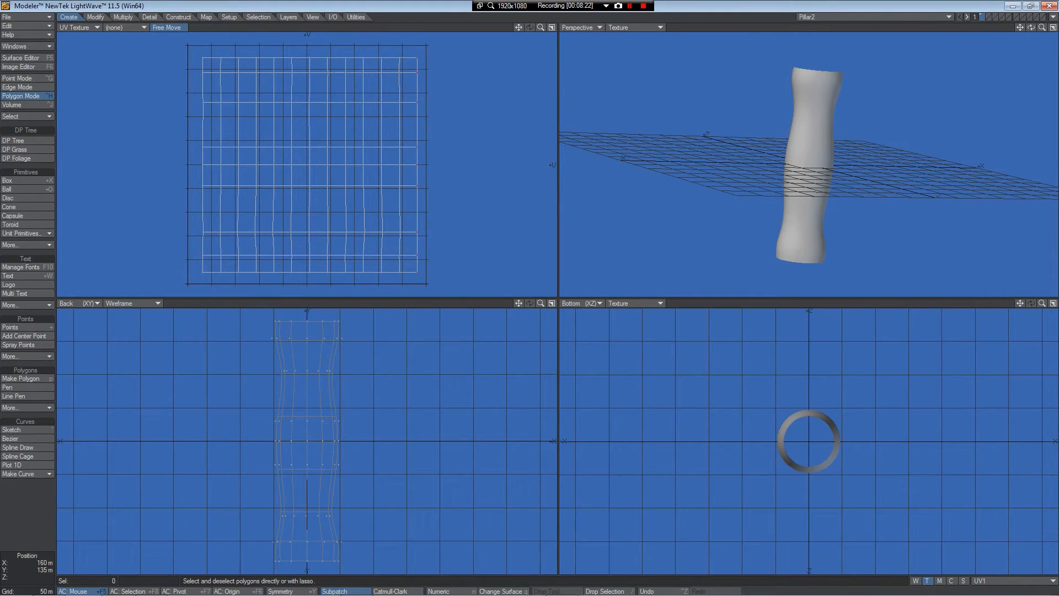
{"action": "mouse_move", "coordinate": [831, 224]}
{"action": "left_mouse_down", "text": "alt"}
{"action": "mouse_move", "coordinate": [840, 214]}
{"action": "mouse_move", "coordinate": [831, 210]}
{"action": "left_mouse_up", "text": "alt"}
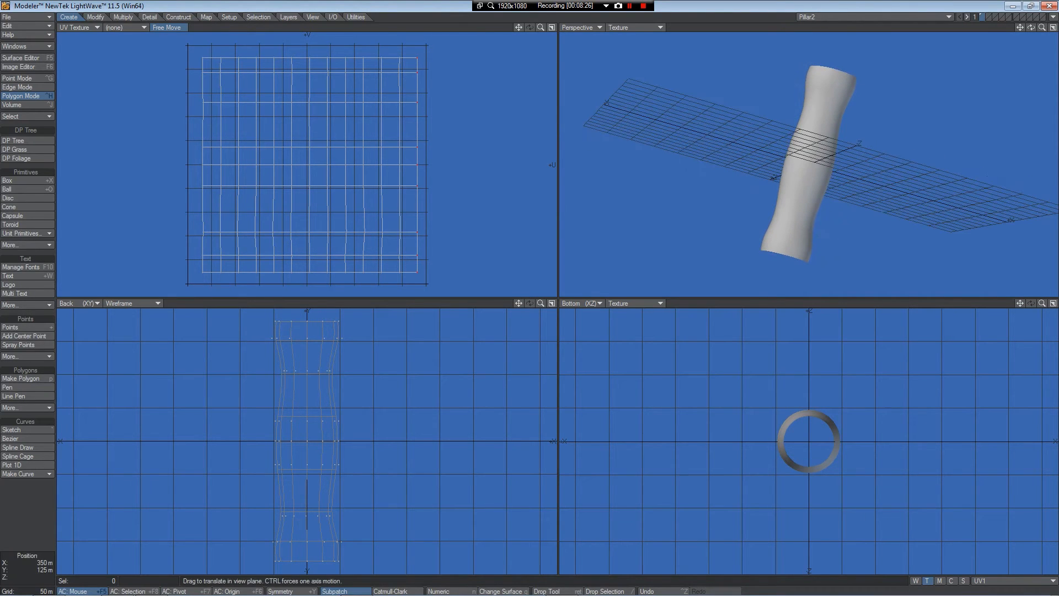
{"action": "left_click_drag", "start_coordinate": [747, 251], "coordinate": [747, 265], "text": "alt"}
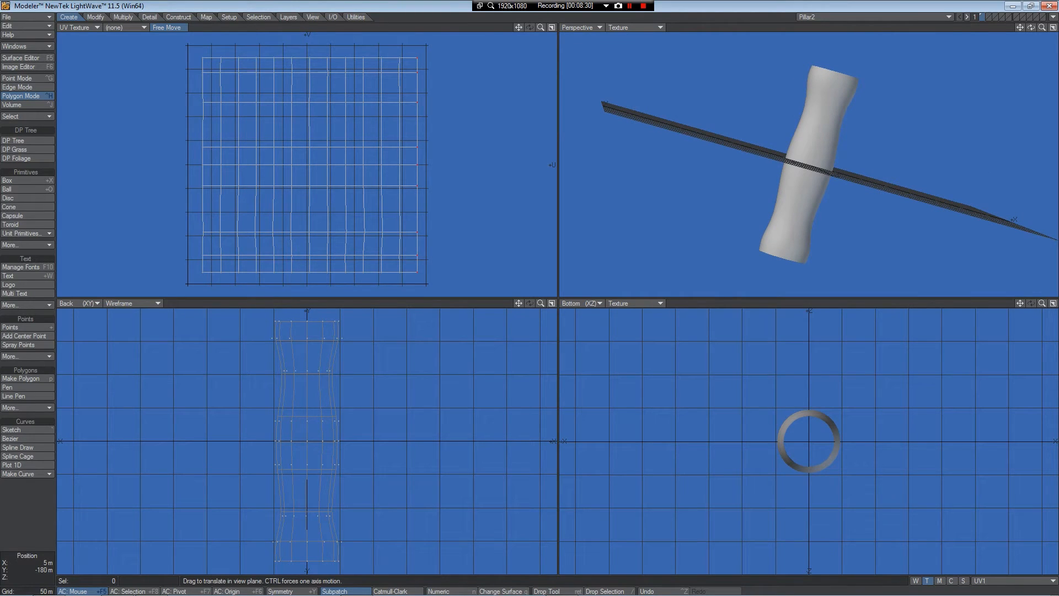
{"action": "left_click_drag", "start_coordinate": [313, 560], "coordinate": [314, 440]}
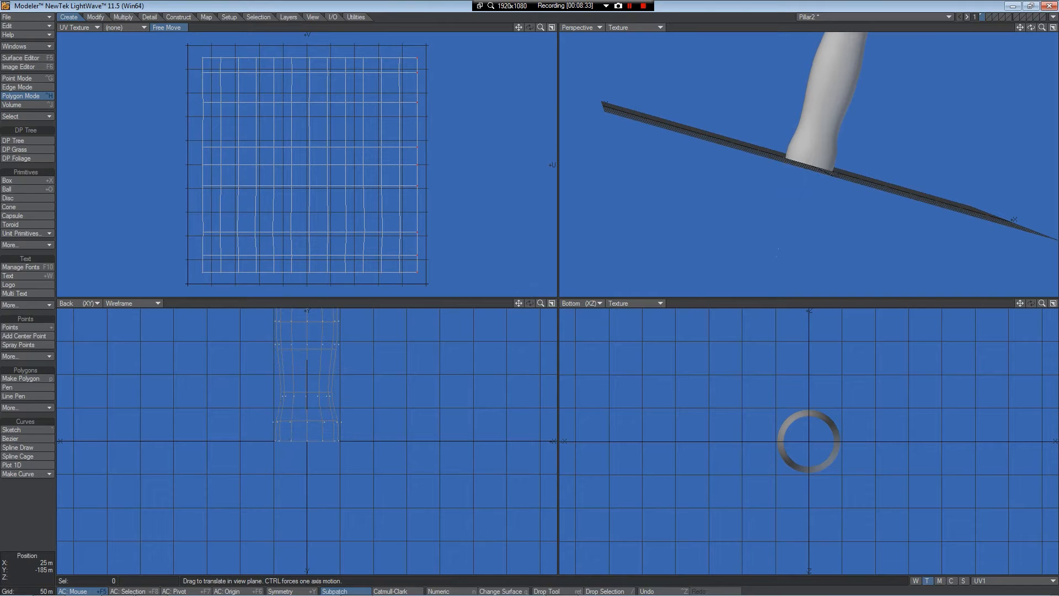
{"action": "left_click_drag", "start_coordinate": [778, 253], "coordinate": [829, 204], "text": "alt"}
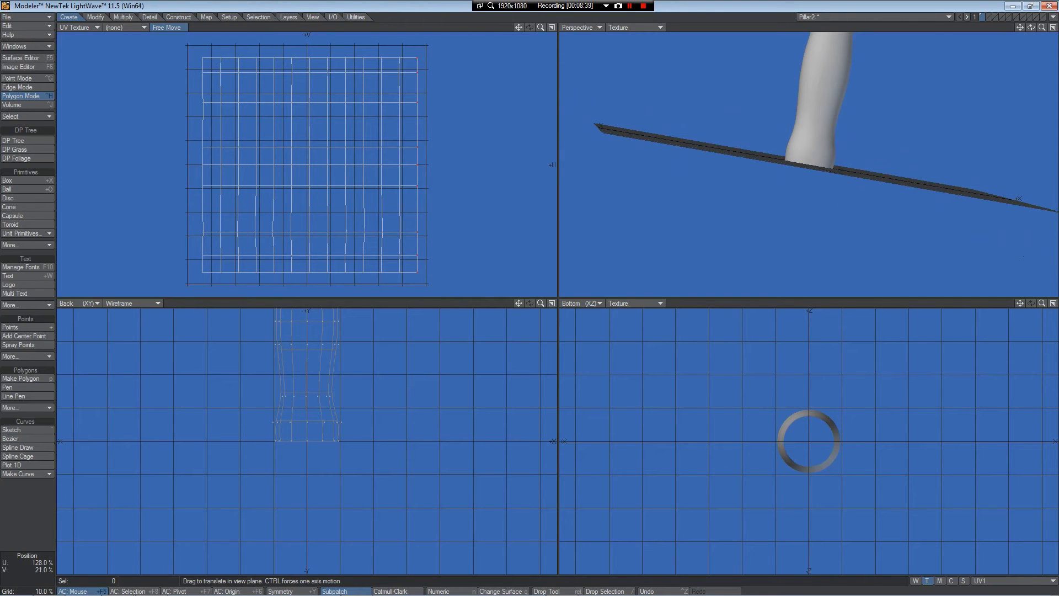
{"action": "key", "text": "Return"}
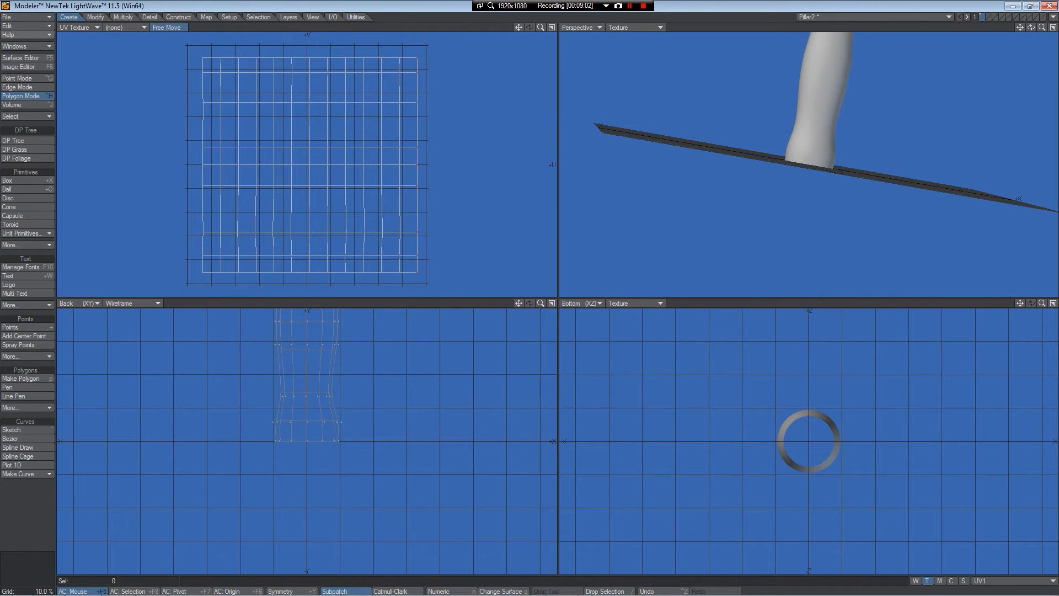
- Save the repositioned pillar to its existing object file
{"action": "left_click", "coordinate": [25, 17]}
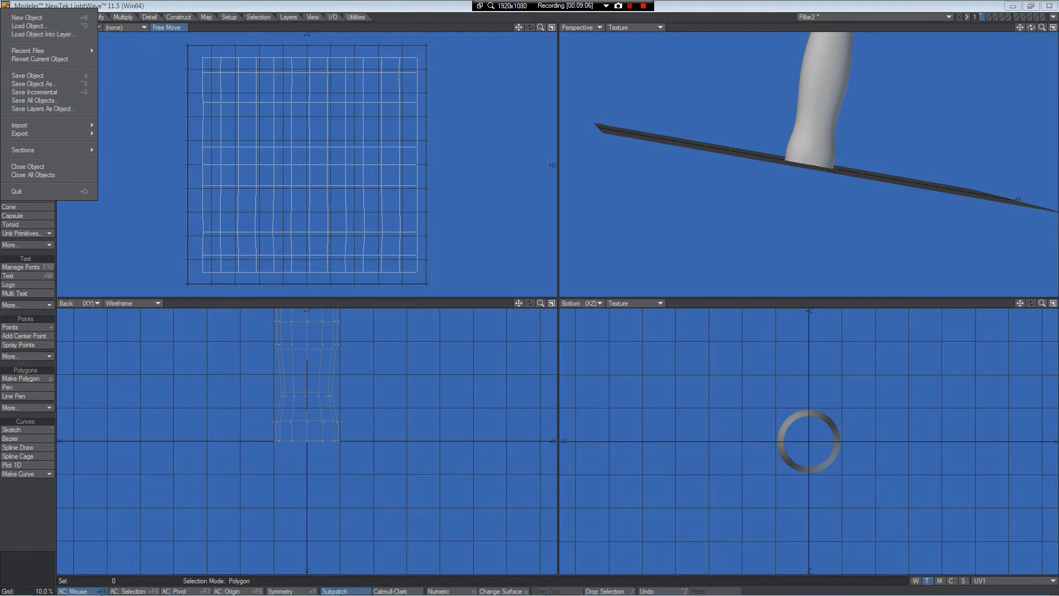
{"action": "left_click", "coordinate": [40, 67]}
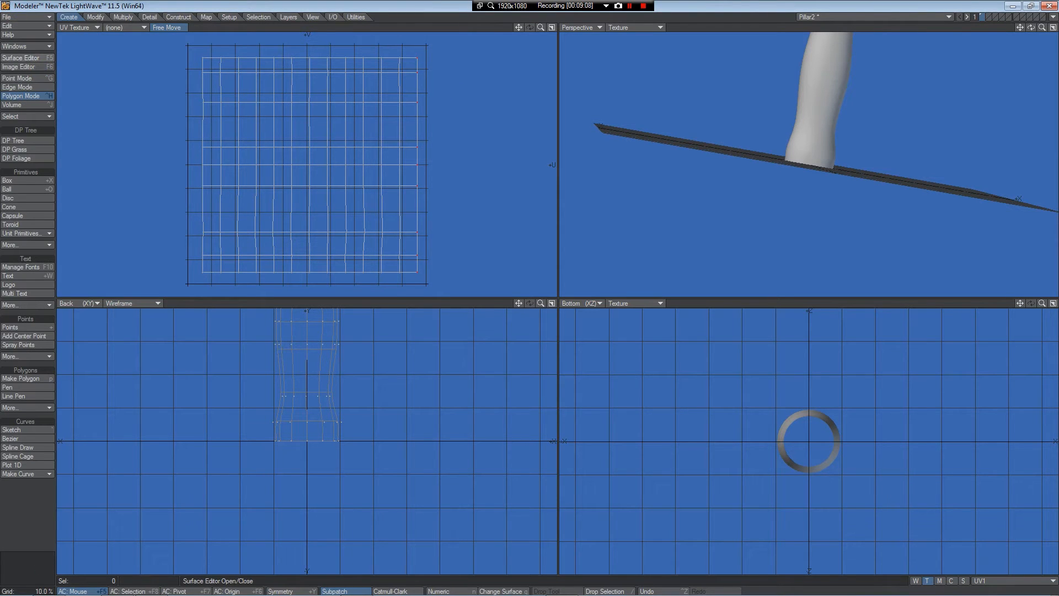
{"action": "left_click", "coordinate": [25, 17]}
{"action": "left_click", "coordinate": [39, 66]}
{"action": "left_click", "coordinate": [25, 17]}
{"action": "mouse_move", "coordinate": [22, 127]}
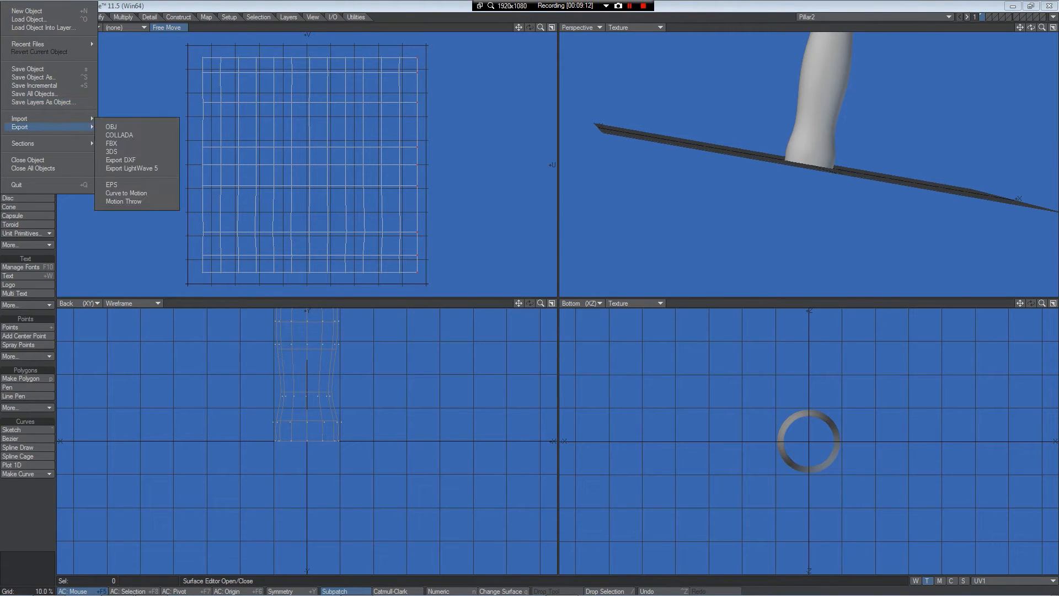
{"action": "left_click", "coordinate": [516, 224]}
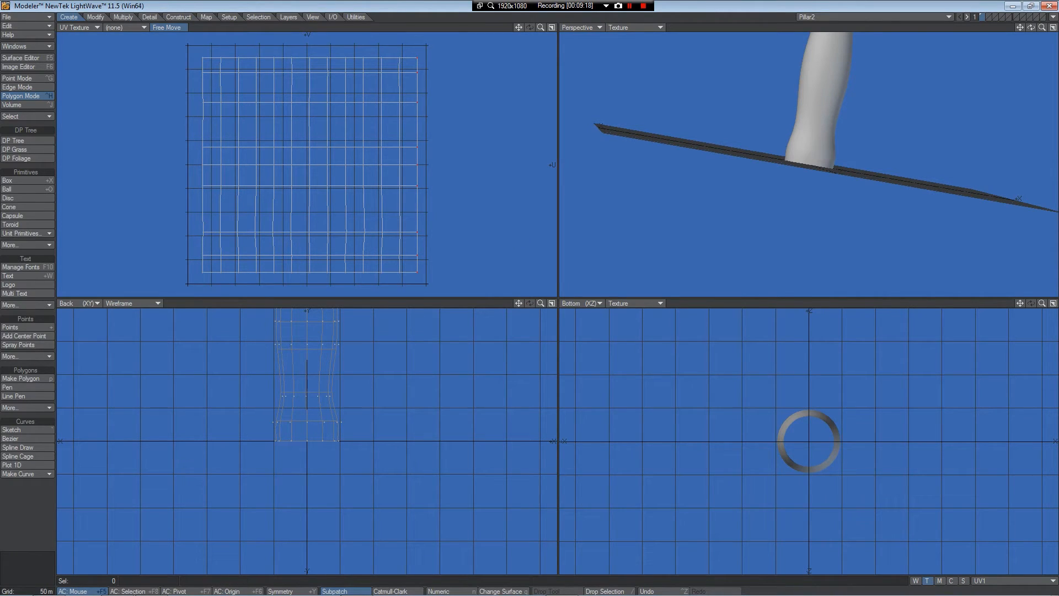
{"action": "left_click_drag", "start_coordinate": [1032, 27], "coordinate": [1031, 54]}
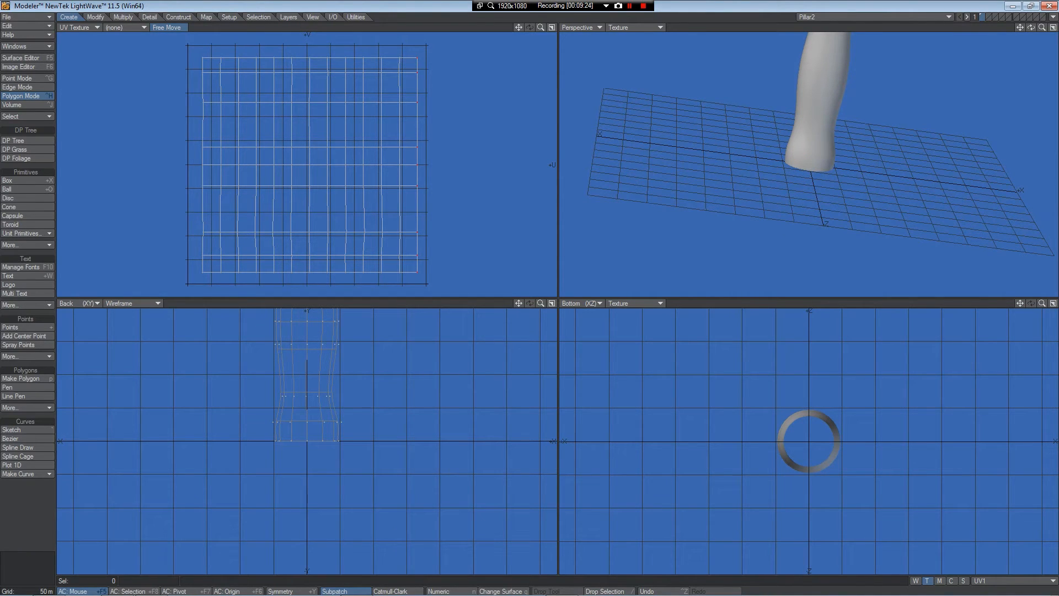
{"action": "mouse_move", "coordinate": [83, 595]}
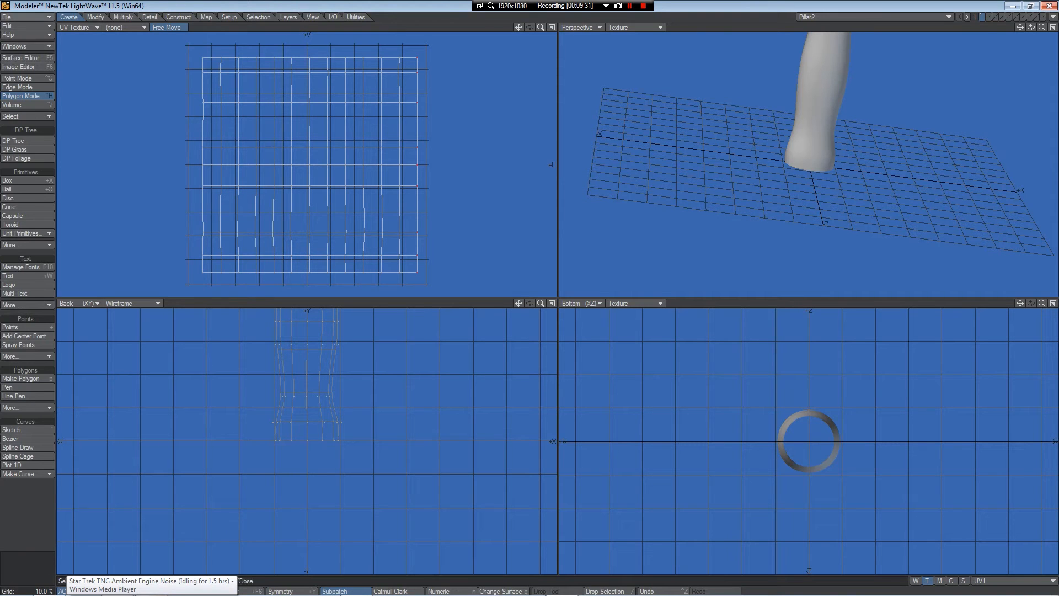
- Export the pillar as a binary FBX file, overwriting Pillar2.fbx in the Ruins folder
{"action": "left_click", "coordinate": [27, 17]}
{"action": "mouse_move", "coordinate": [50, 130]}
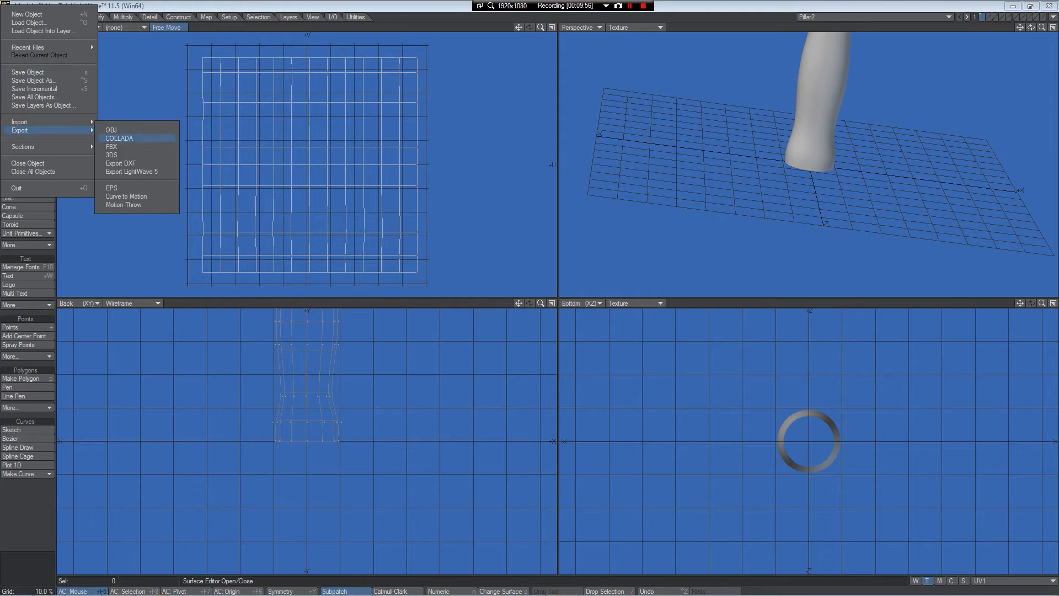
{"action": "left_click", "coordinate": [116, 146]}
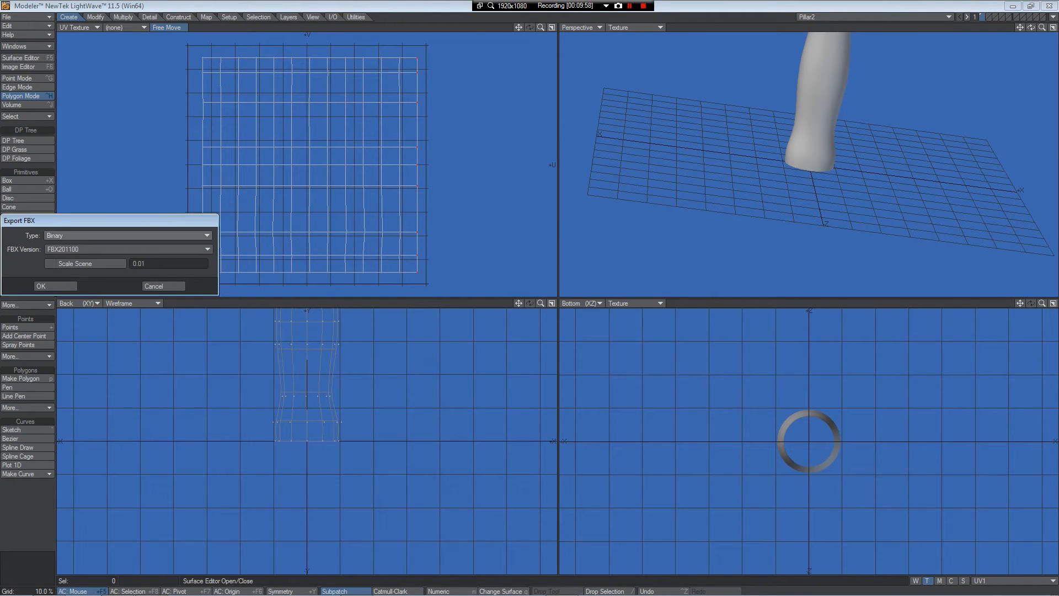
{"action": "left_click", "coordinate": [69, 249]}
{"action": "left_click", "coordinate": [69, 241]}
{"action": "left_click", "coordinate": [44, 285]}
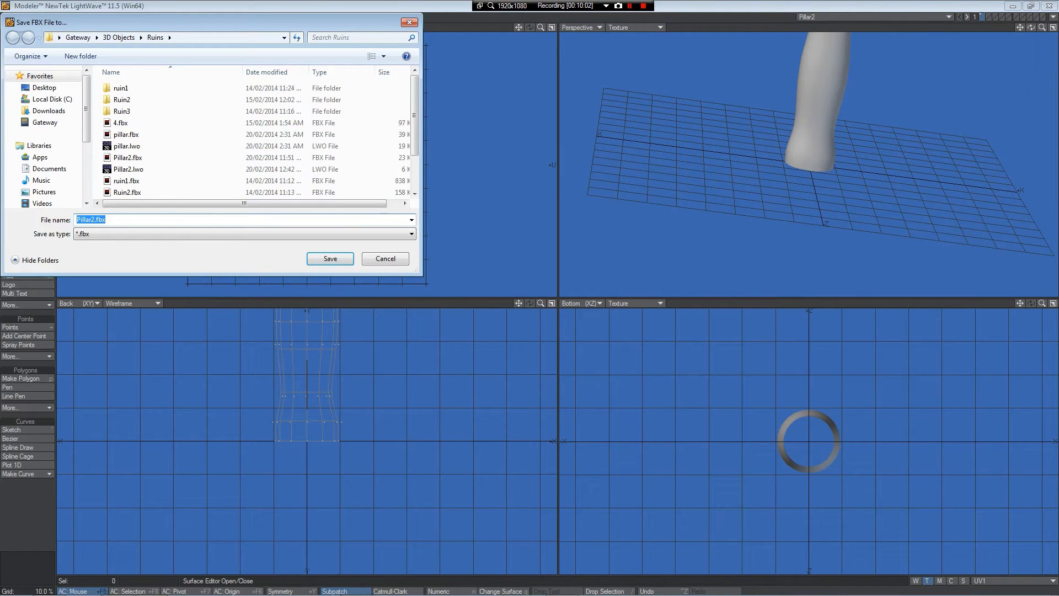
{"action": "left_click", "coordinate": [330, 259]}
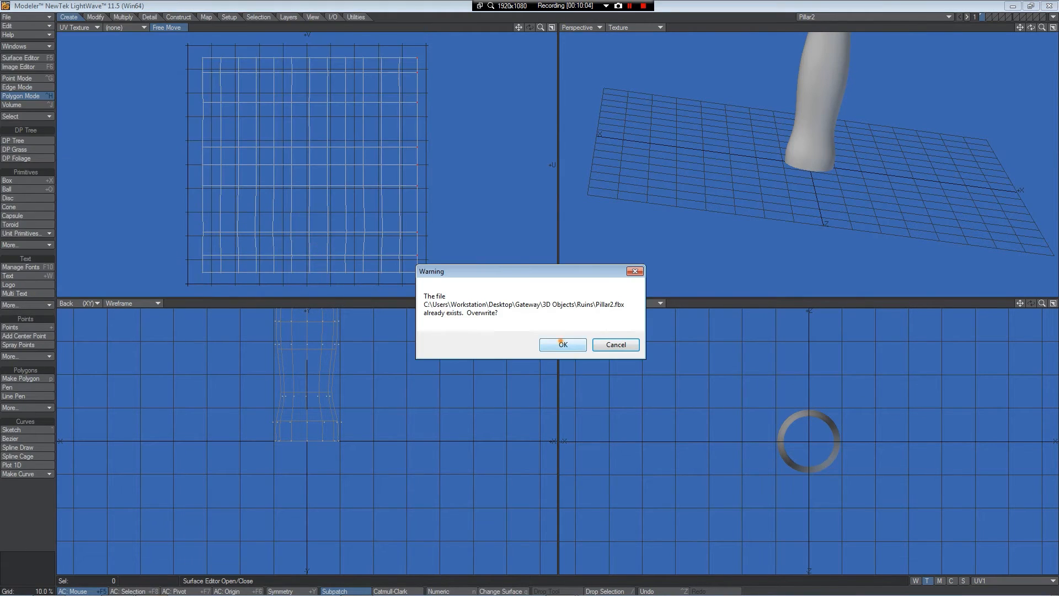
{"action": "left_click", "coordinate": [560, 343]}
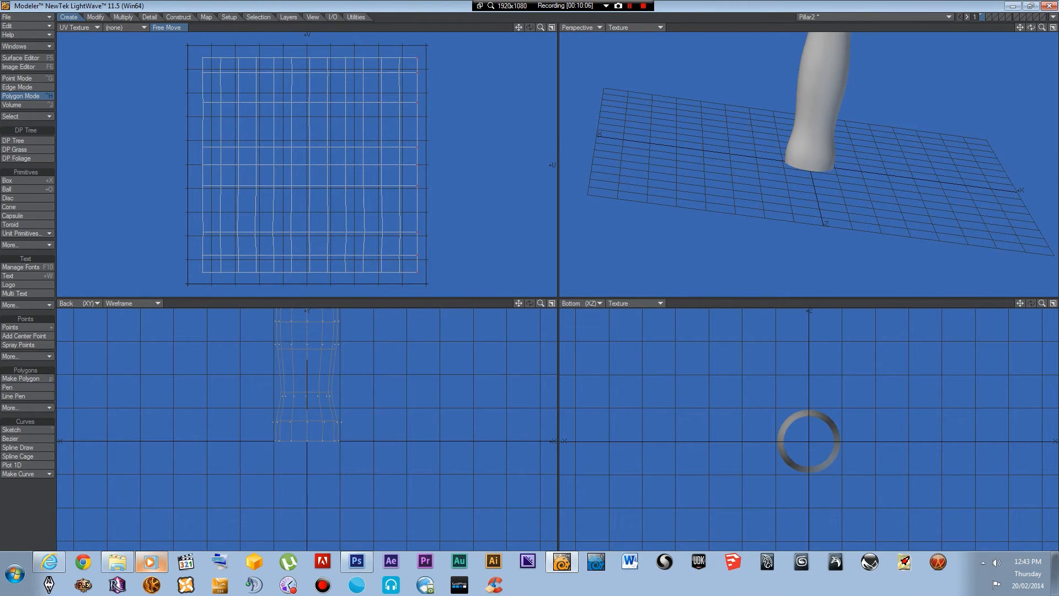
- Switch to Unreal Development Kit, dismiss the welcome window and select MyPackage in the Content Browser
{"action": "left_click", "coordinate": [699, 561]}
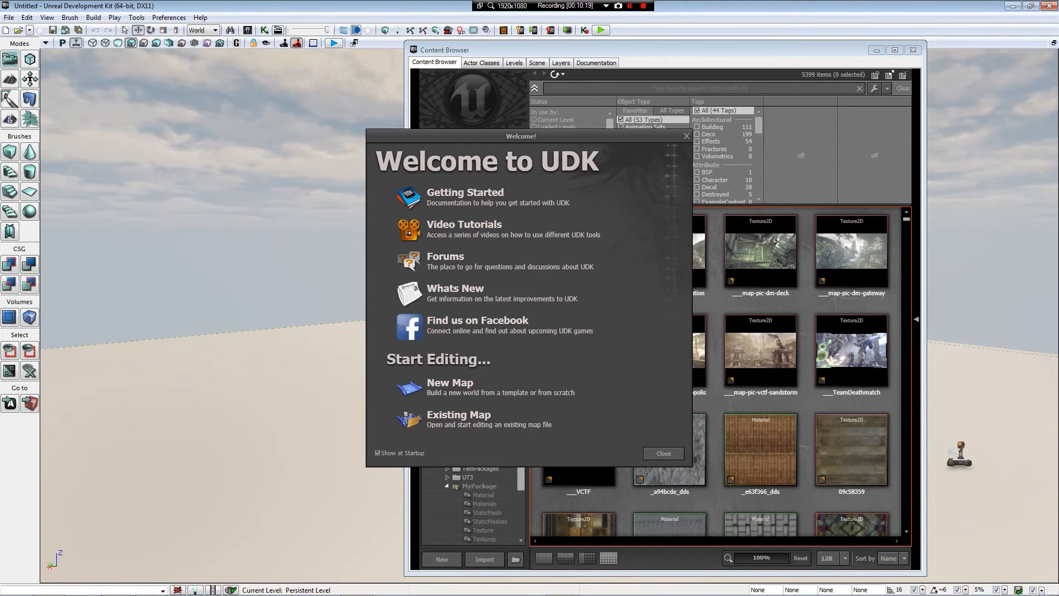
{"action": "left_click", "coordinate": [664, 453]}
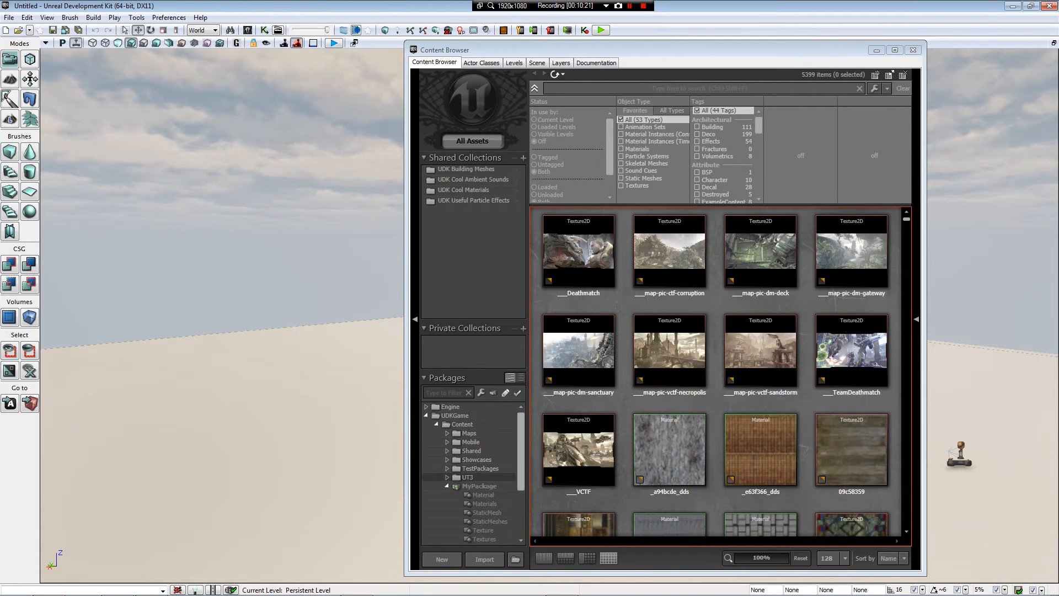
{"action": "left_click", "coordinate": [463, 487]}
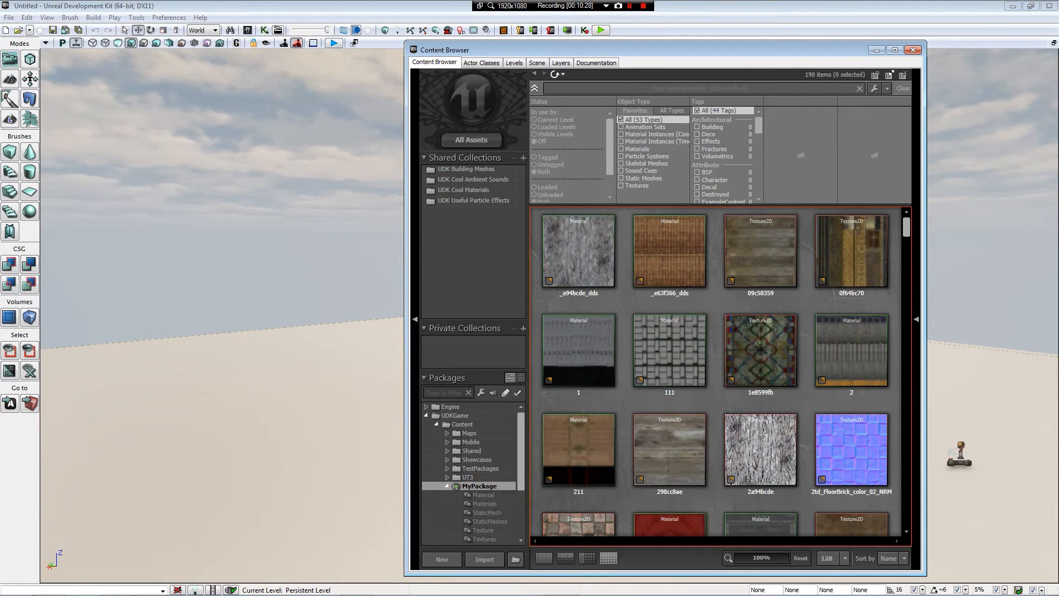
- Start importing Pillar2.fbx from Gateway > 3D Objects > Ruins into MyPackage
{"action": "left_click", "coordinate": [484, 560]}
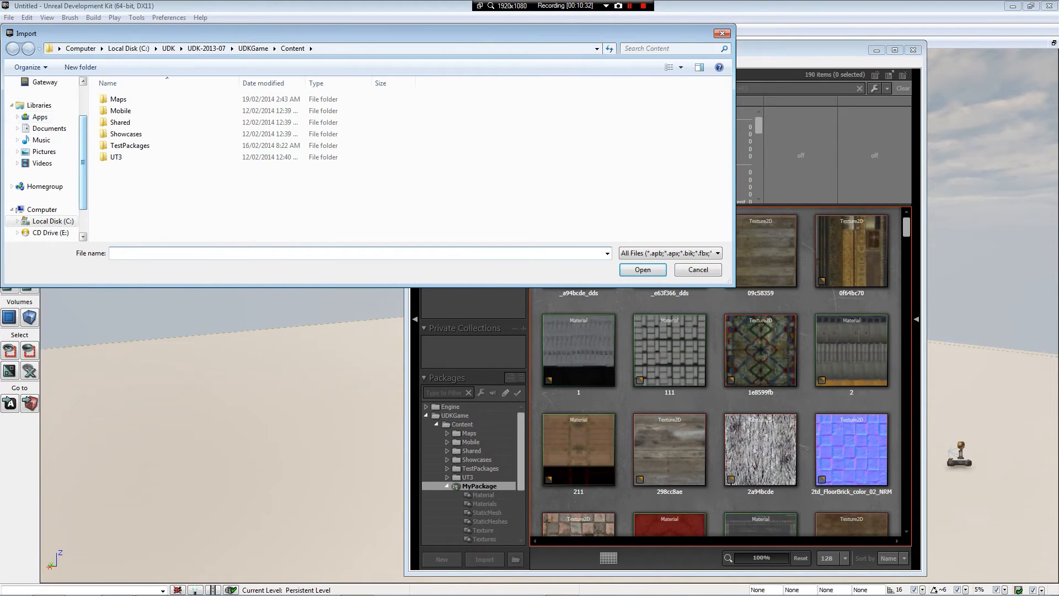
{"action": "left_click", "coordinate": [45, 83]}
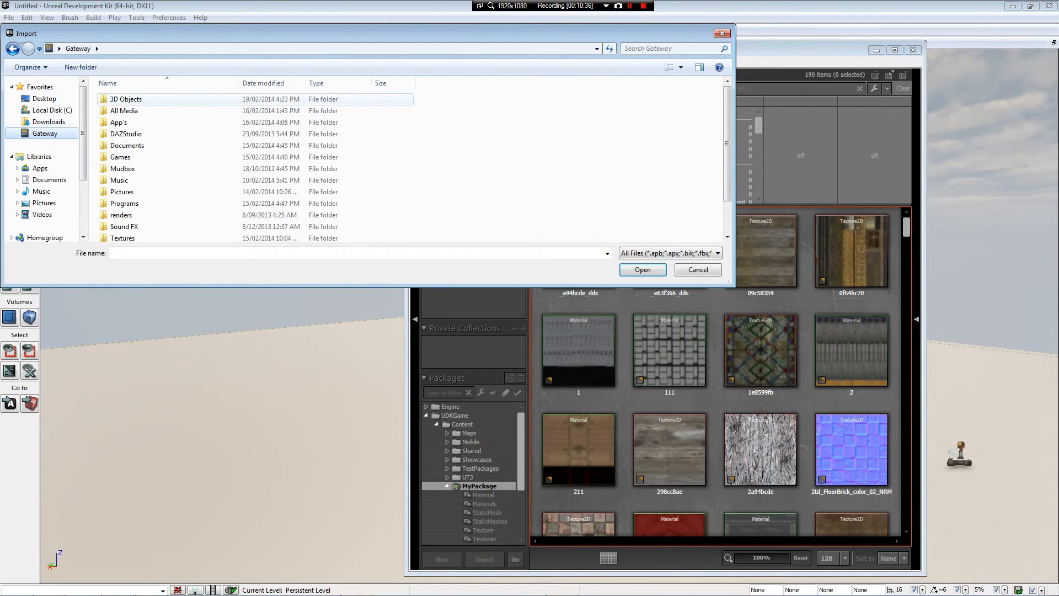
{"action": "double_click", "coordinate": [118, 99]}
{"action": "double_click", "coordinate": [116, 110]}
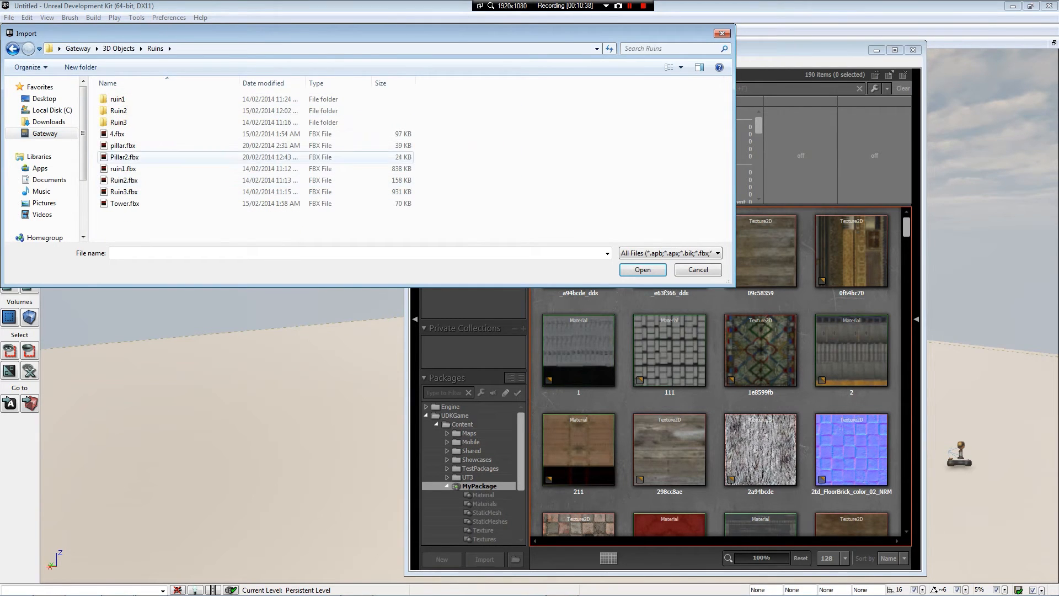
{"action": "double_click", "coordinate": [123, 157]}
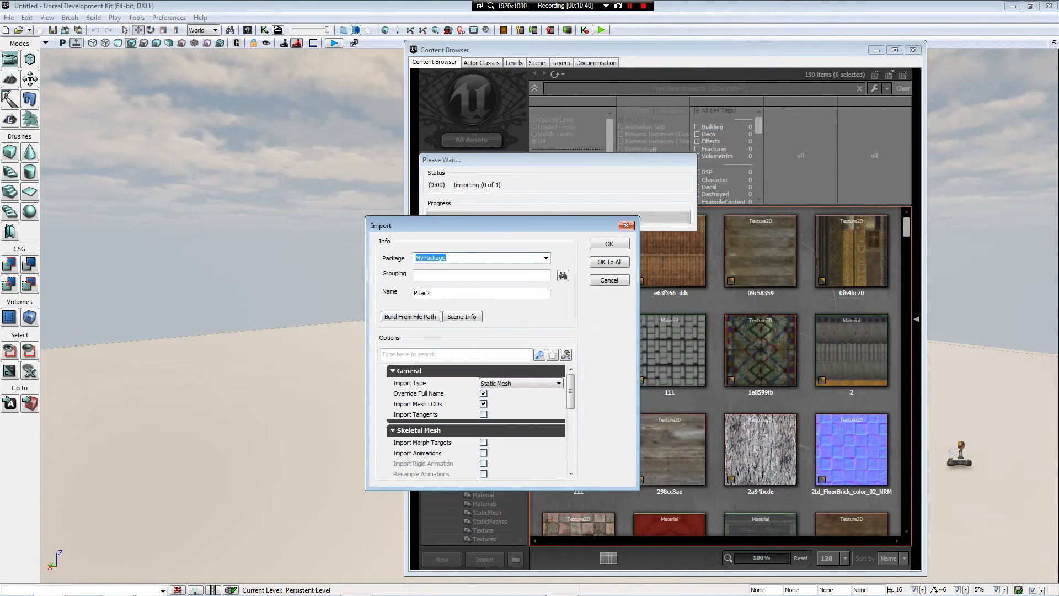
- Set the import grouping to staticMeshes and keep Explicit Normals enabled in the advanced static mesh options
{"action": "left_click", "coordinate": [426, 275]}
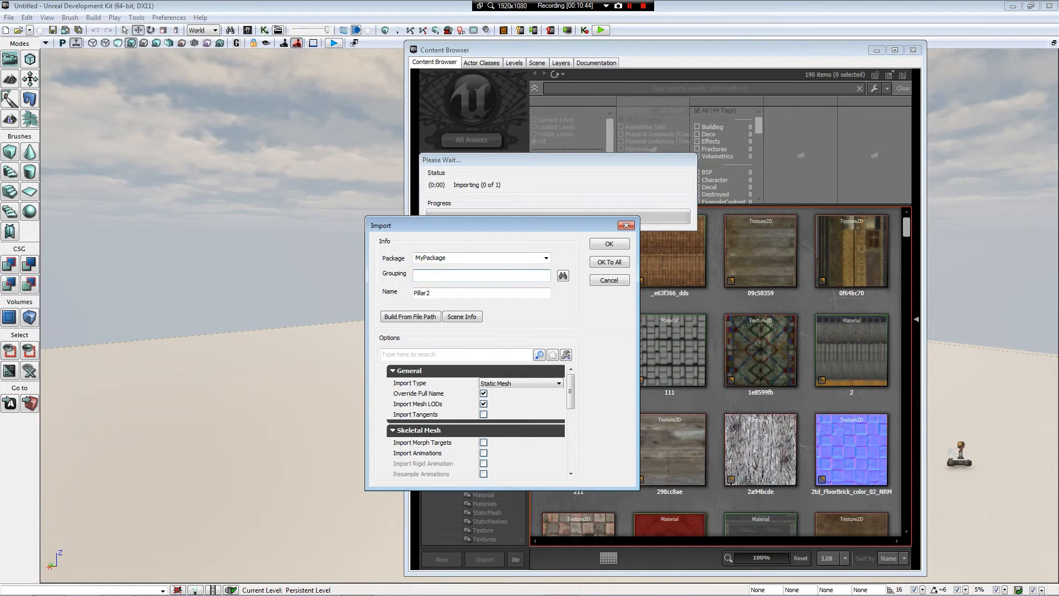
{"action": "type", "text": "staticMeshes"}
{"action": "left_click_drag", "start_coordinate": [543, 225], "coordinate": [520, 188]}
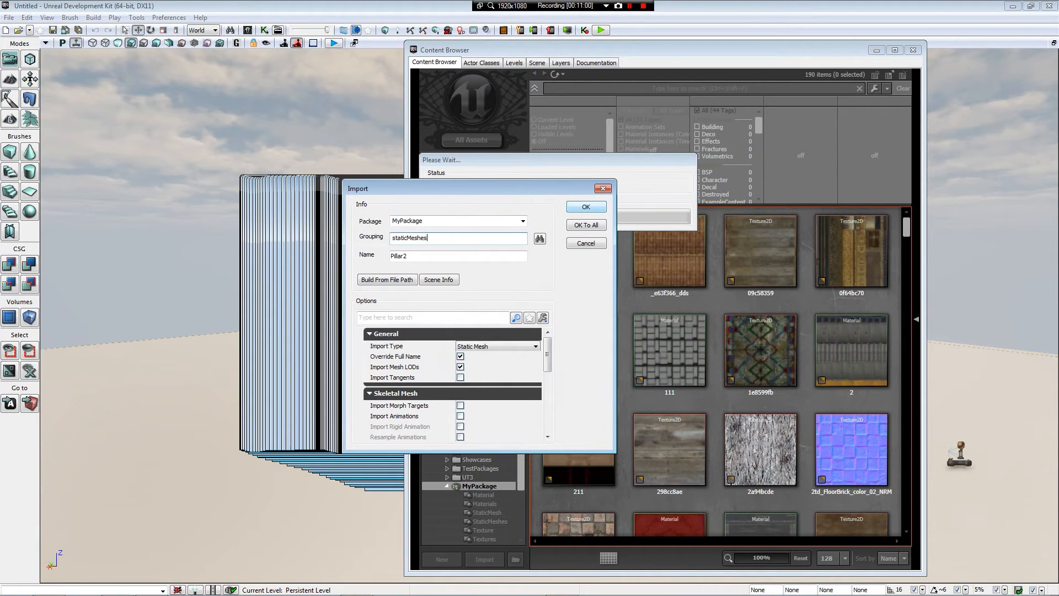
{"action": "scroll", "coordinate": [453, 383], "scroll_direction": "down", "scroll_amount": 10}
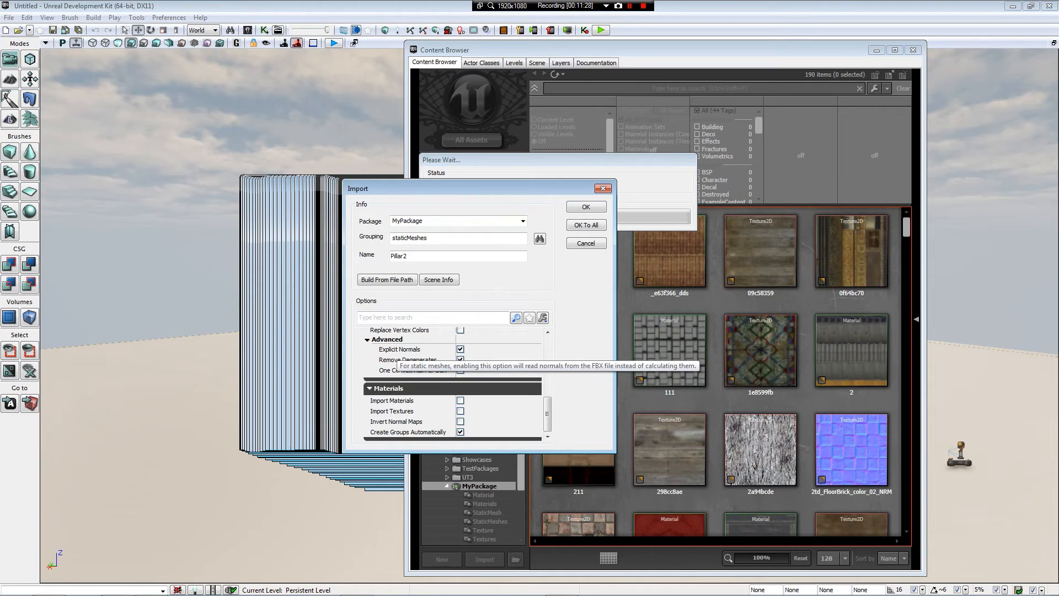
{"action": "left_click", "coordinate": [460, 349]}
{"action": "left_click", "coordinate": [460, 349]}
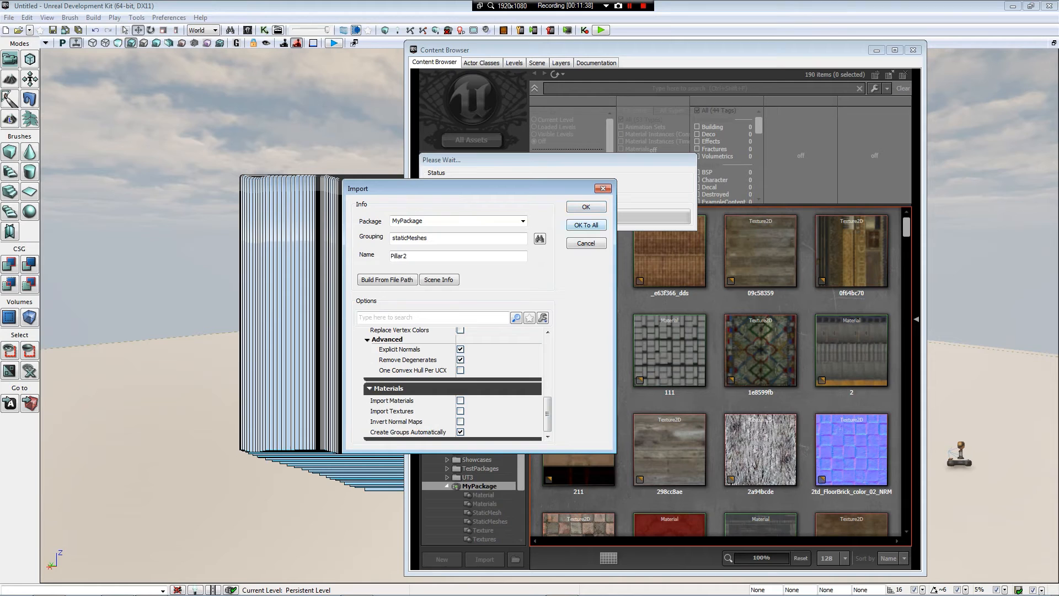
- Import the Pillar2 mesh into MyPackage, accept the smoothing-group warning, and open the mesh in the Static Mesh Editor
{"action": "left_click", "coordinate": [582, 208]}
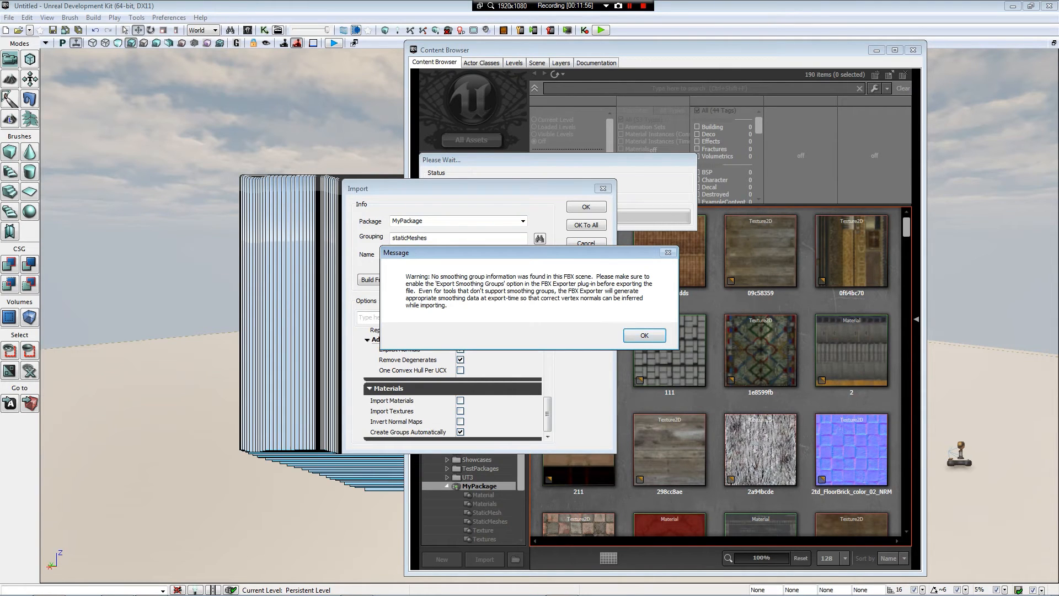
{"action": "key", "text": "Return"}
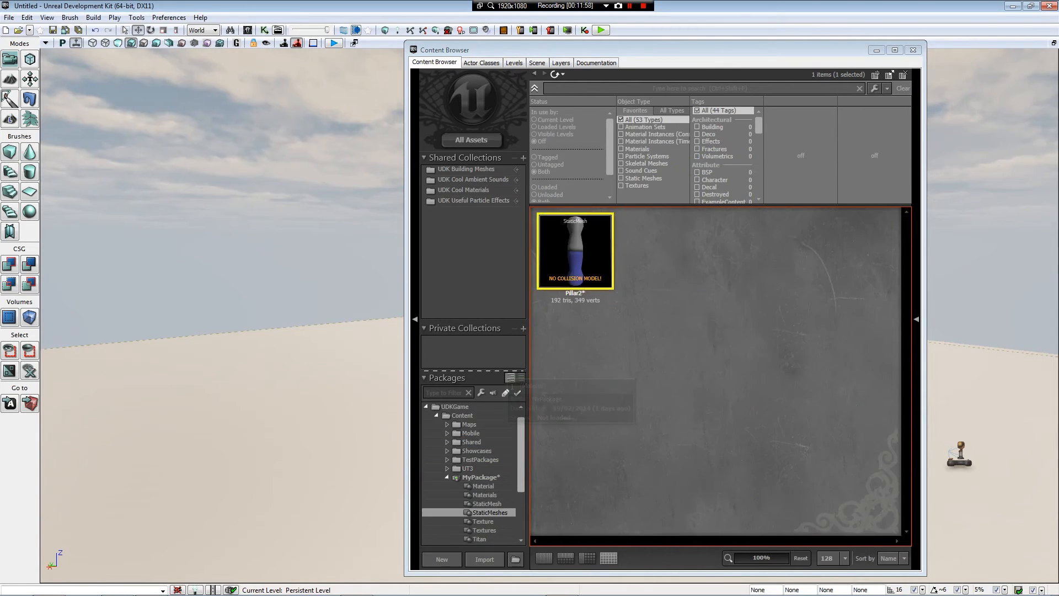
{"action": "double_click", "coordinate": [577, 253]}
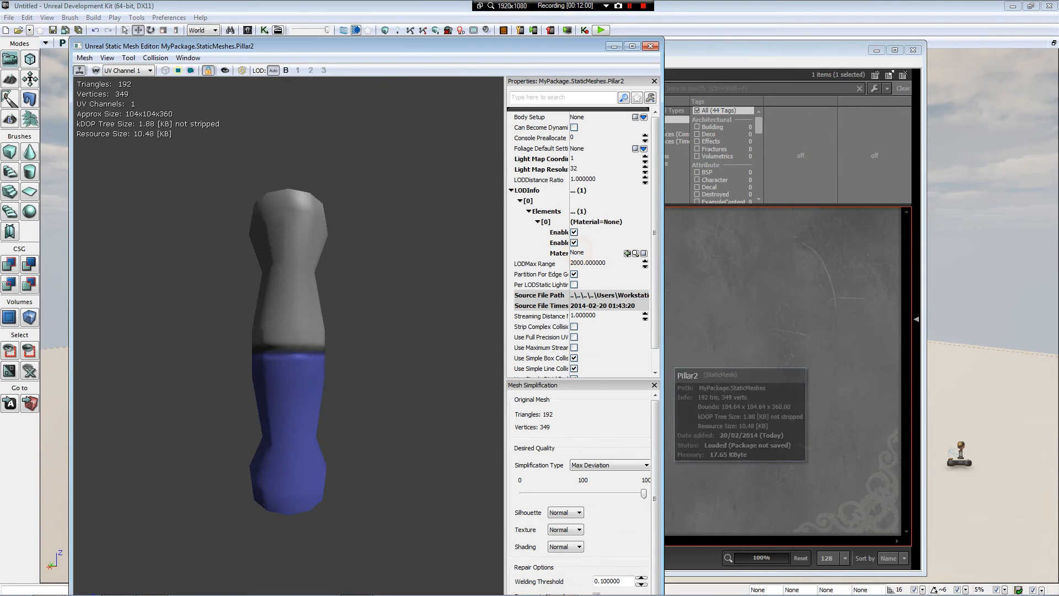
{"action": "left_click_drag", "start_coordinate": [289, 331], "coordinate": [331, 344]}
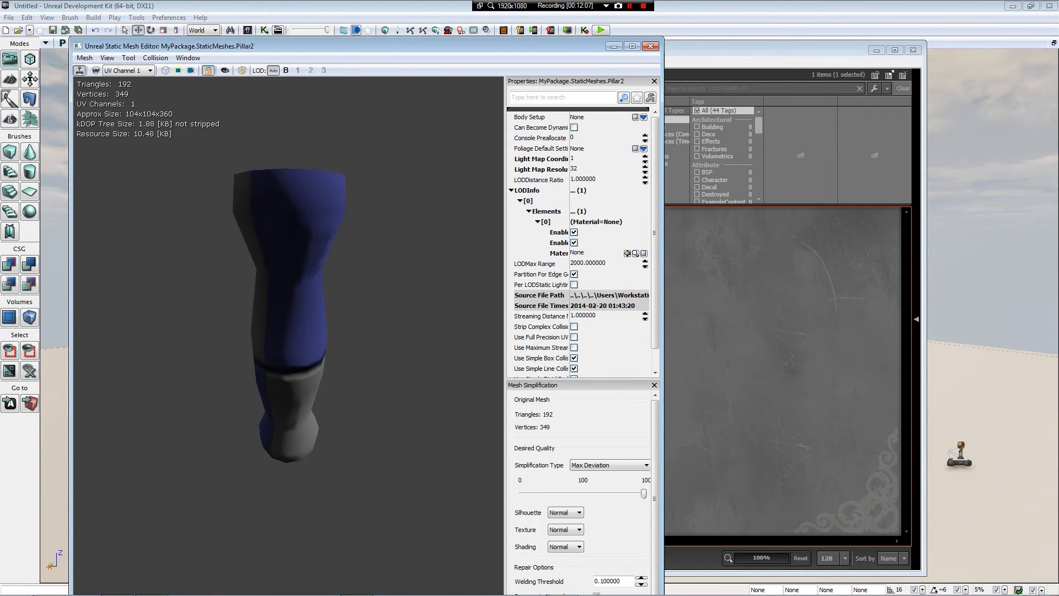
- Arrange the Static Mesh Editor and the Content Browser side by side
{"action": "left_click_drag", "start_coordinate": [386, 47], "coordinate": [247, 30]}
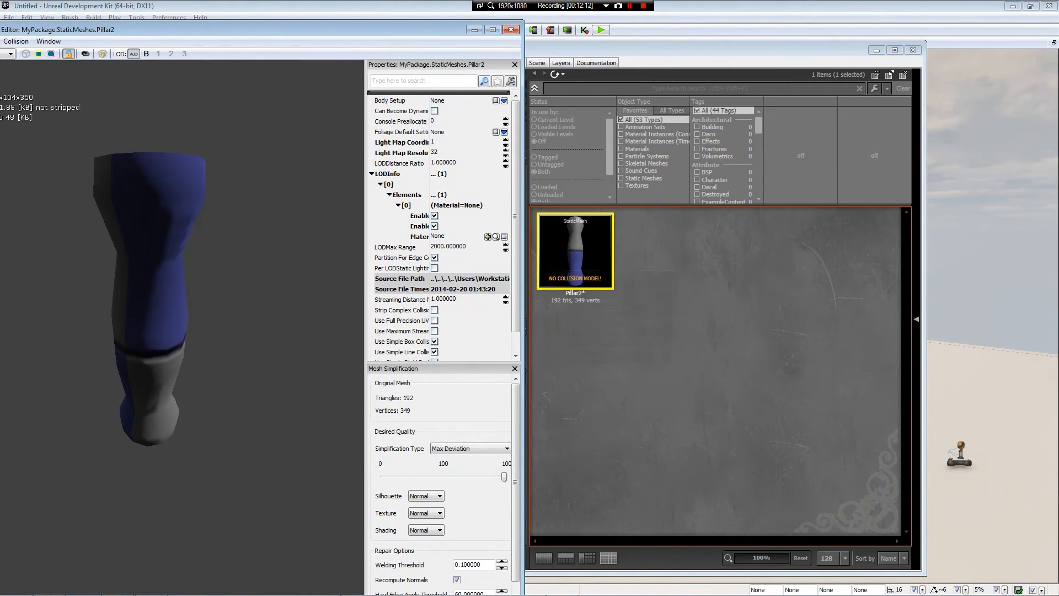
{"action": "left_click", "coordinate": [458, 205]}
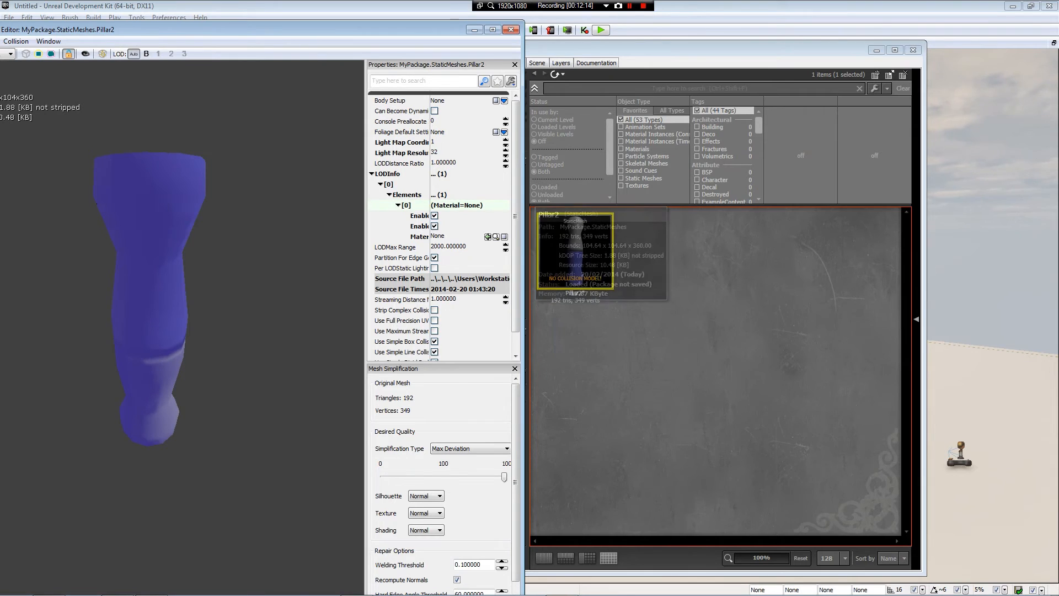
{"action": "left_click", "coordinate": [735, 50]}
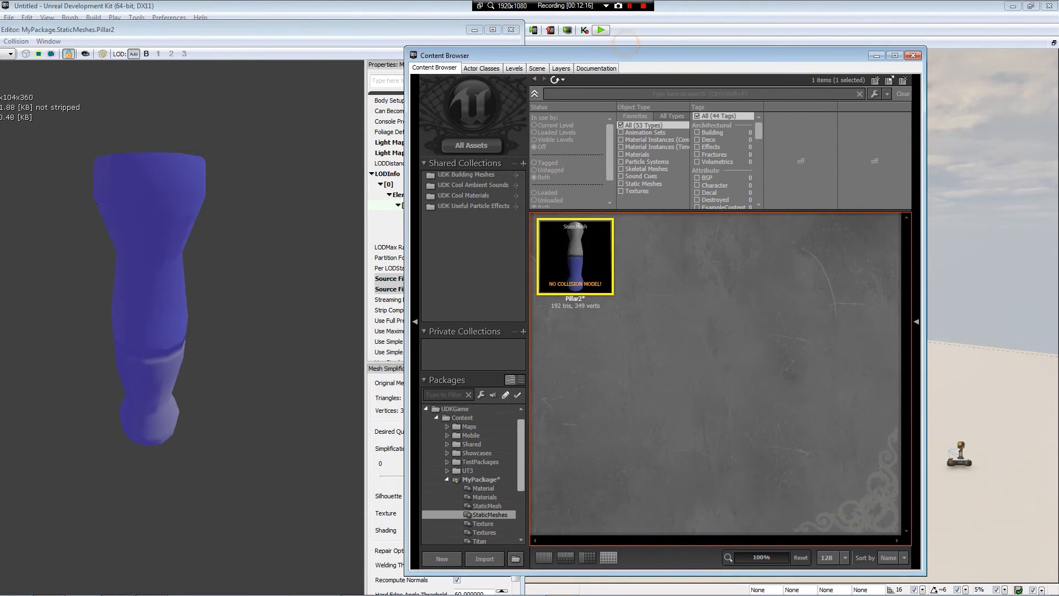
{"action": "left_click_drag", "start_coordinate": [735, 49], "coordinate": [887, 41]}
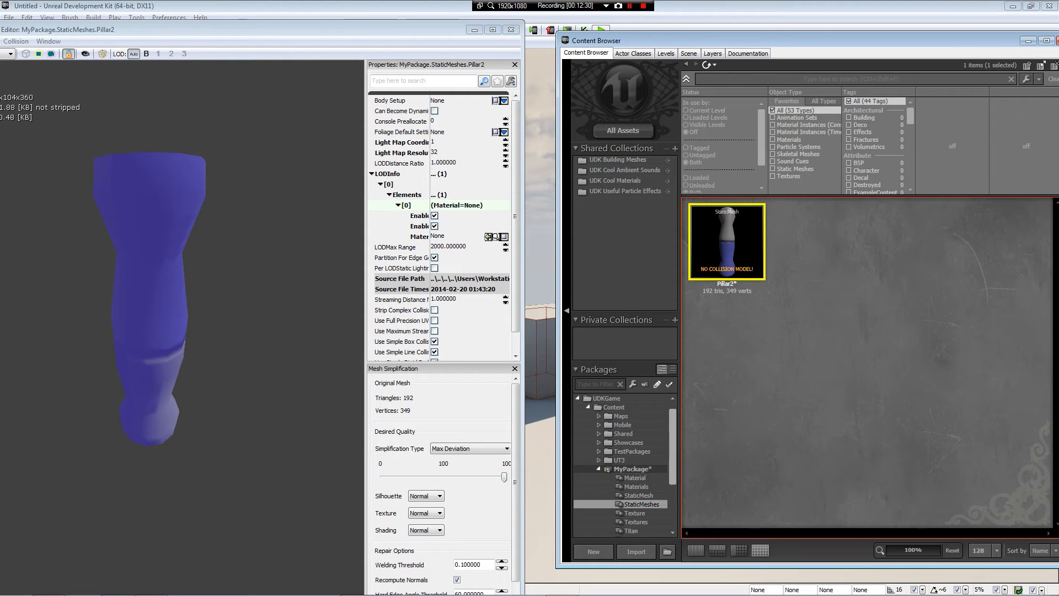
- Show only the materials of the whole MyPackage package and select the brickOld material
{"action": "left_click", "coordinate": [633, 470]}
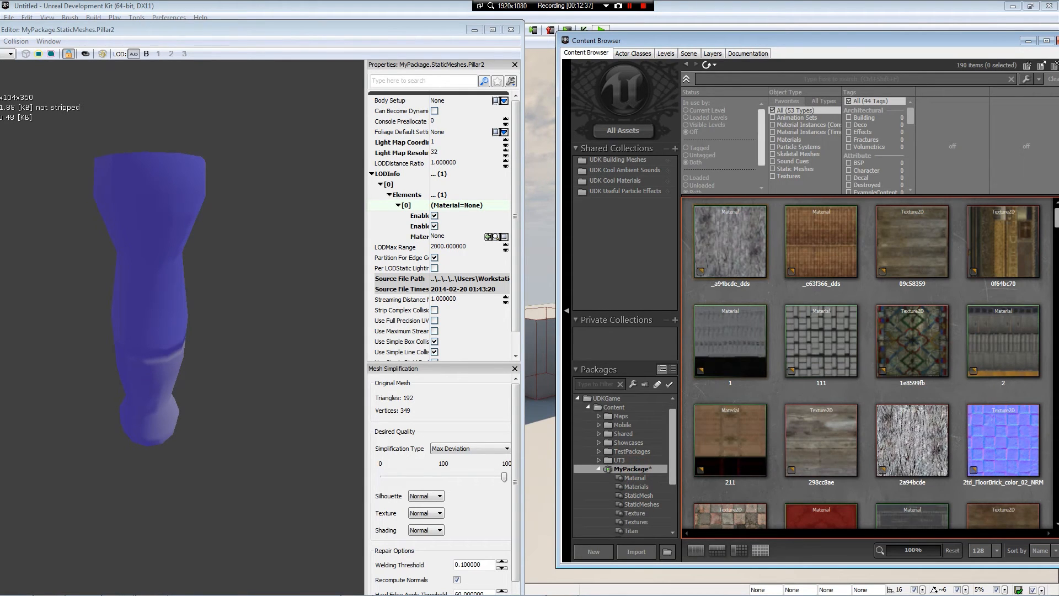
{"action": "left_click", "coordinate": [789, 139]}
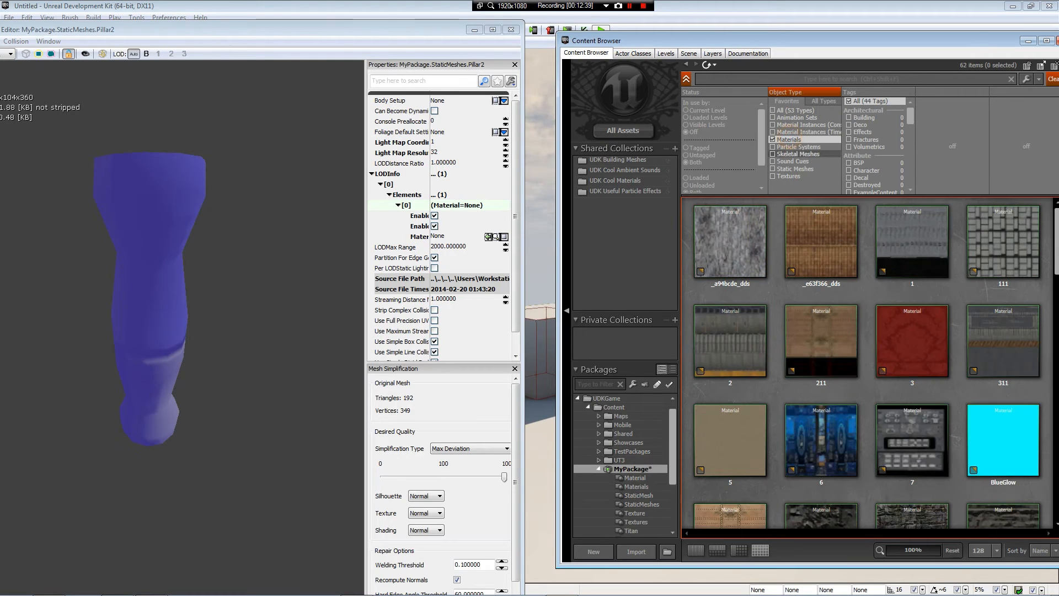
{"action": "scroll", "coordinate": [773, 395], "scroll_direction": "down", "scroll_amount": 1}
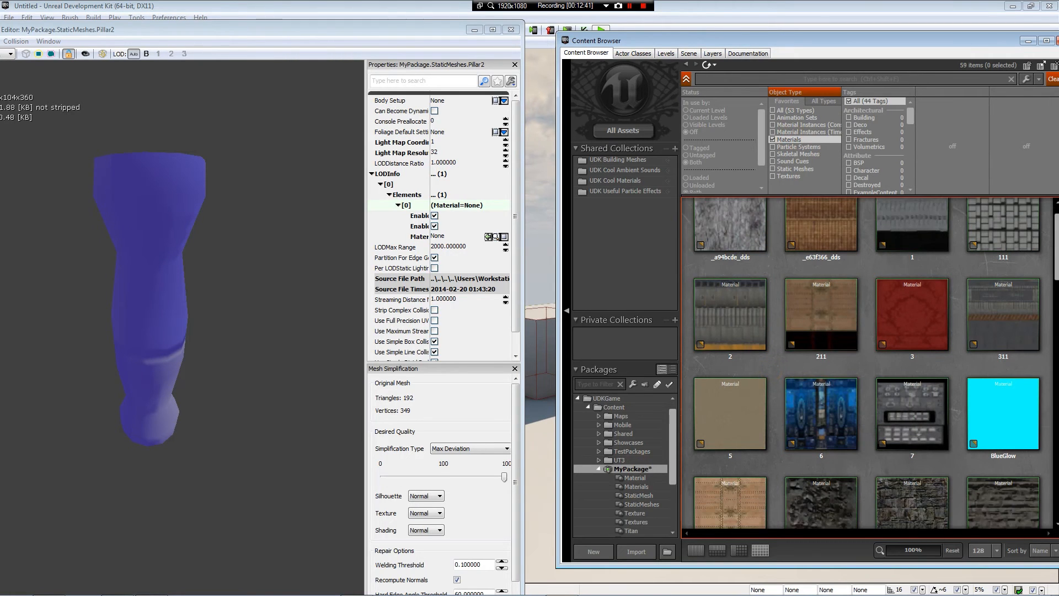
{"action": "scroll", "coordinate": [866, 364], "scroll_direction": "down", "scroll_amount": 10}
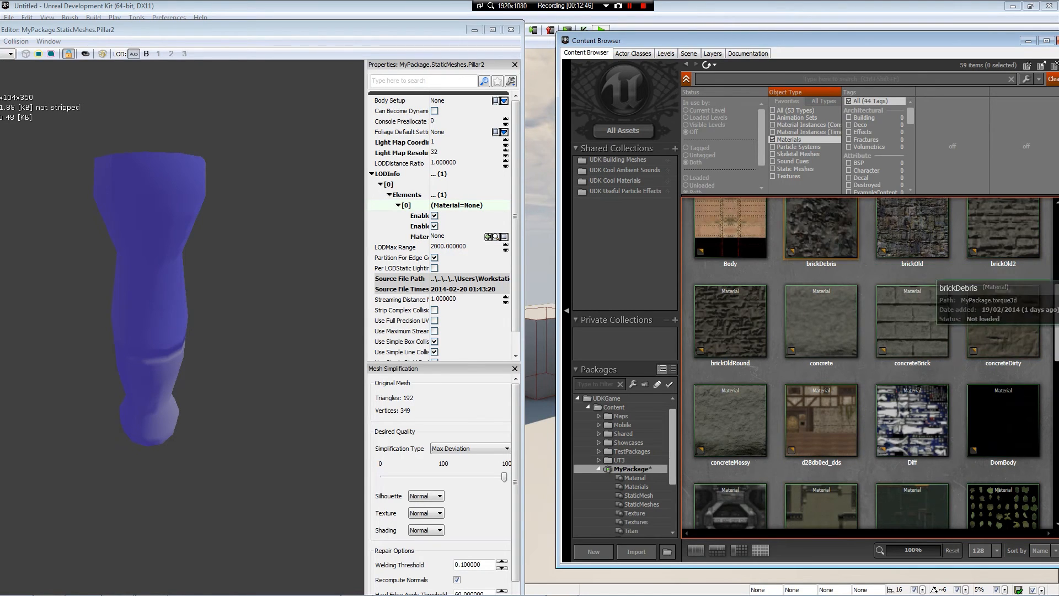
{"action": "left_click", "coordinate": [891, 249]}
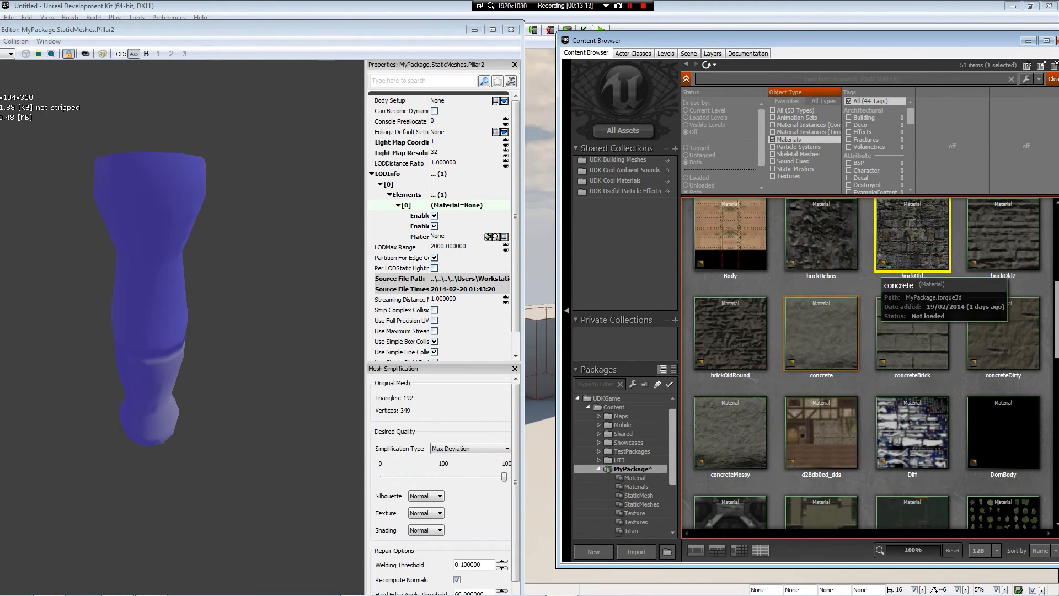
- Inspect the normal and diffuse texture samples of the brickOld material in the Material Editor, then close it
{"action": "double_click", "coordinate": [906, 252]}
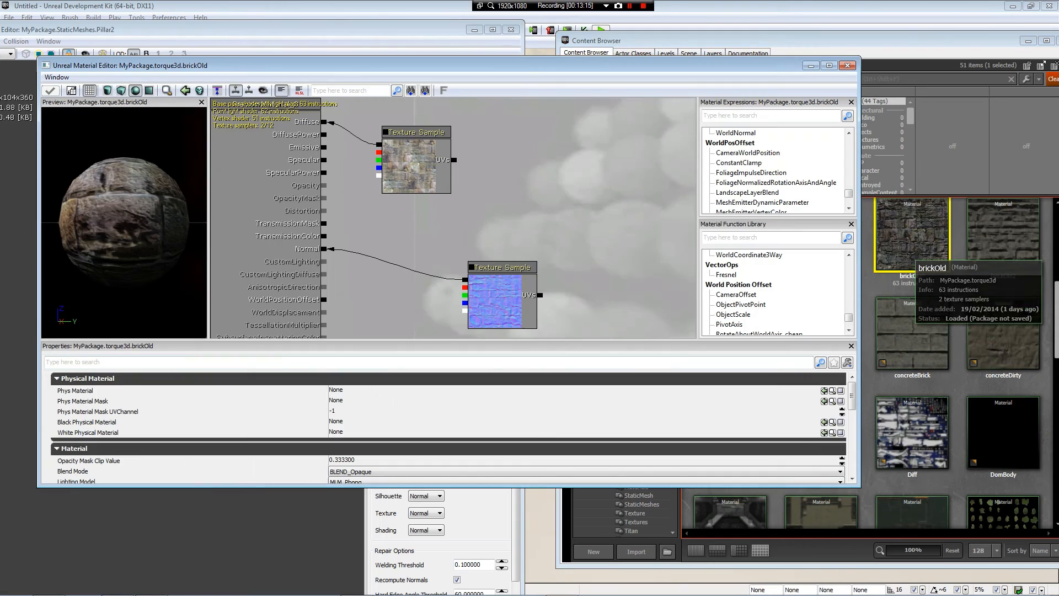
{"action": "left_click", "coordinate": [496, 306]}
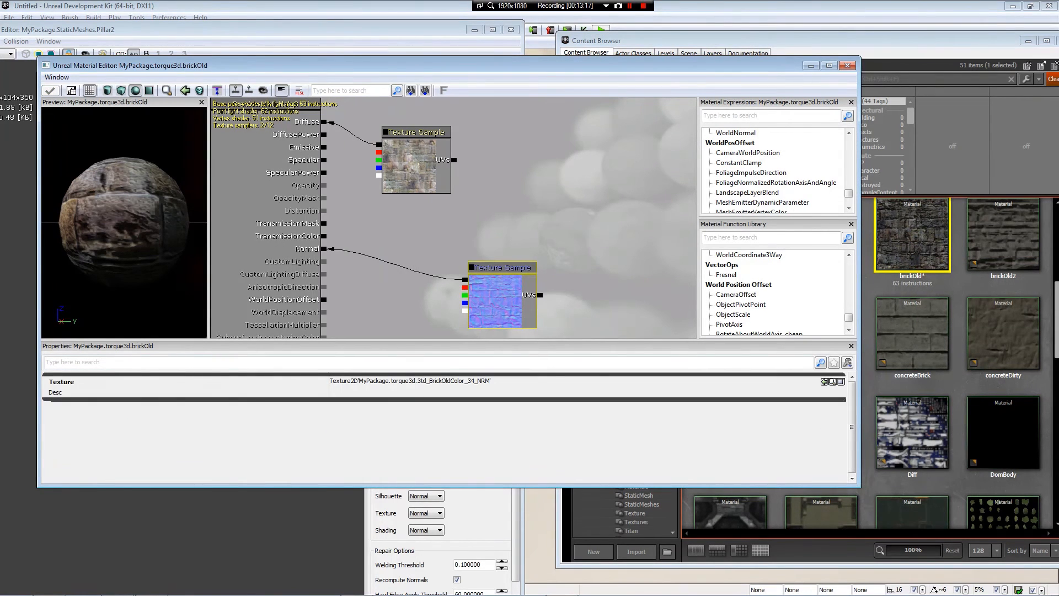
{"action": "left_click", "coordinate": [399, 165]}
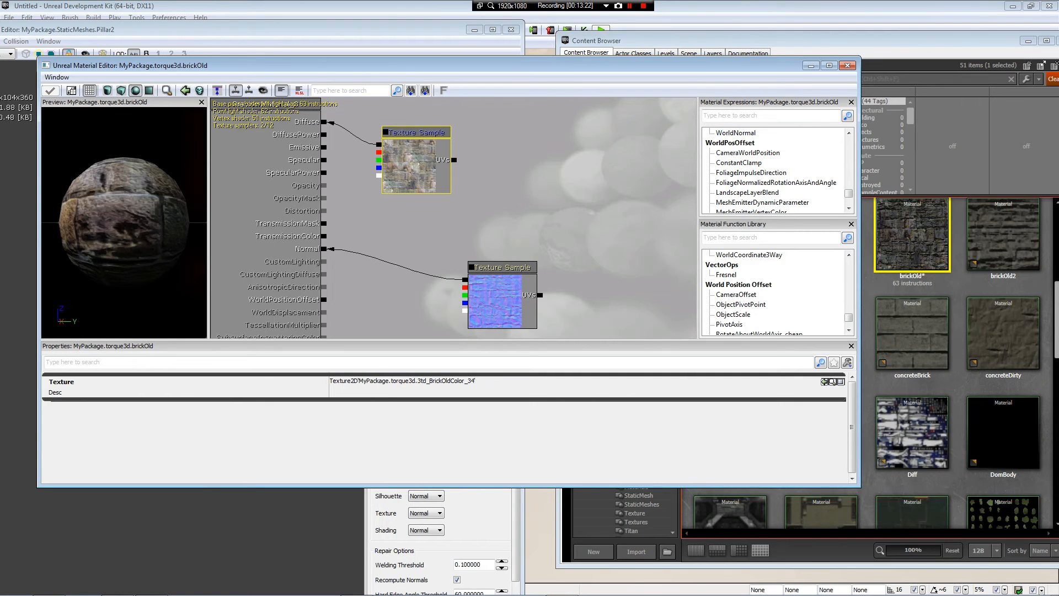
{"action": "left_click", "coordinate": [847, 65]}
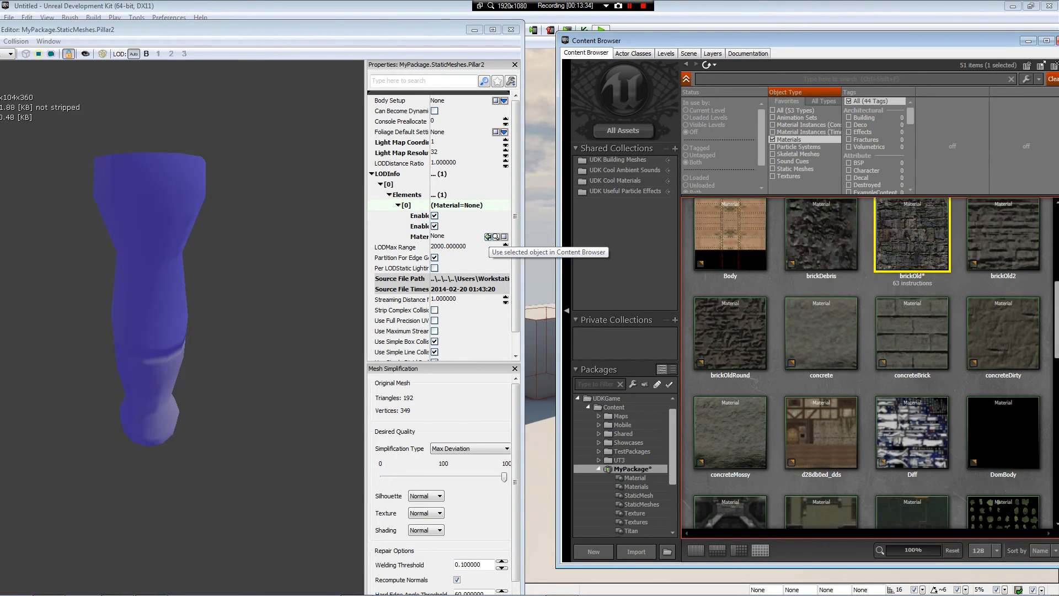
- Assign the selected brickOld material to Pillar2's LOD element, check it around the mesh, and close the mesh editor
{"action": "left_click", "coordinate": [487, 237]}
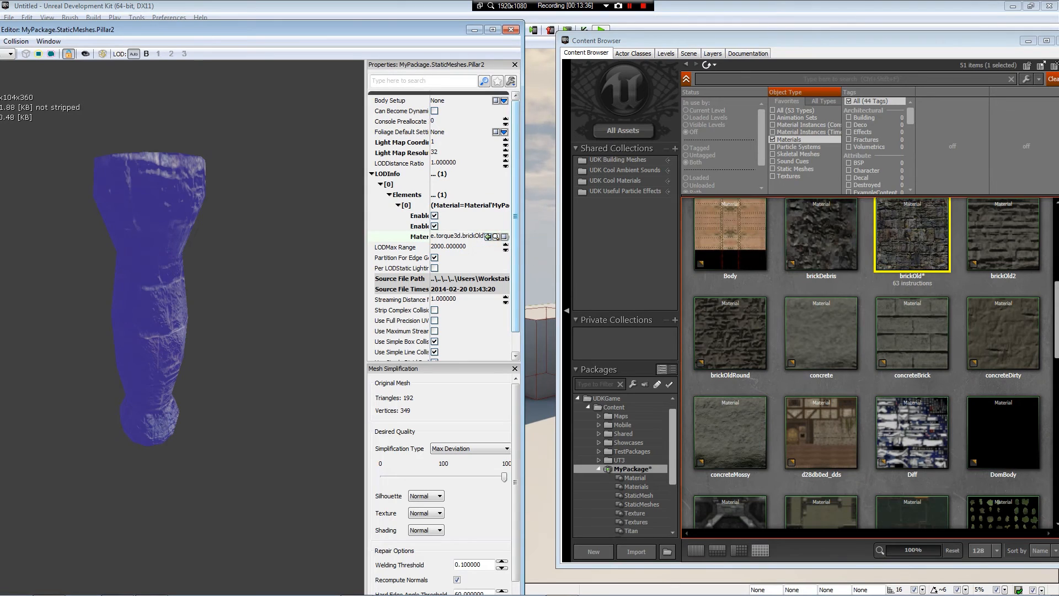
{"action": "left_click", "coordinate": [876, 288]}
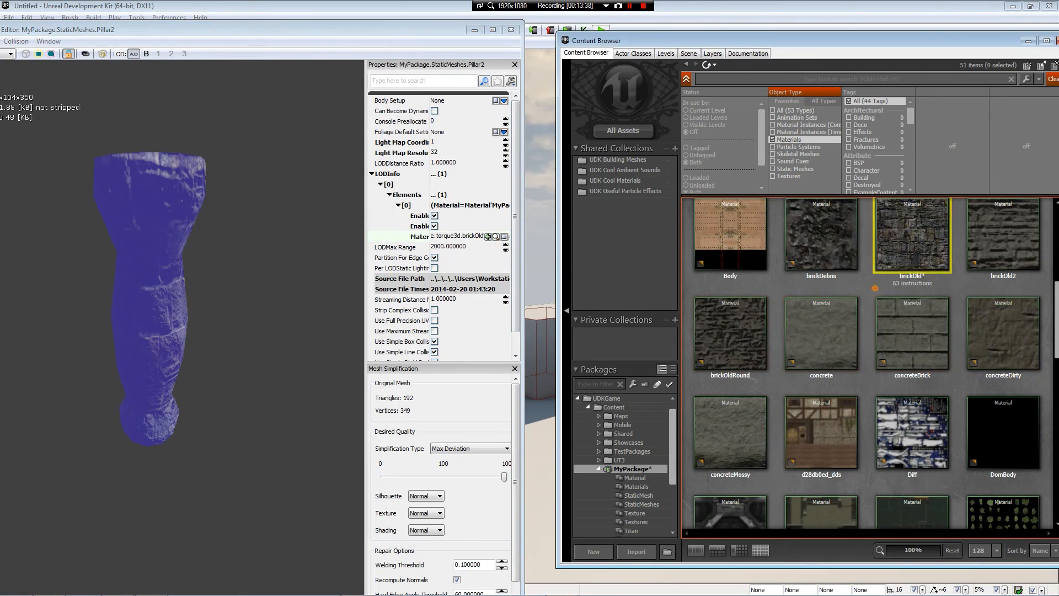
{"action": "left_click", "coordinate": [438, 159]}
{"action": "left_click_drag", "start_coordinate": [248, 265], "coordinate": [341, 187]}
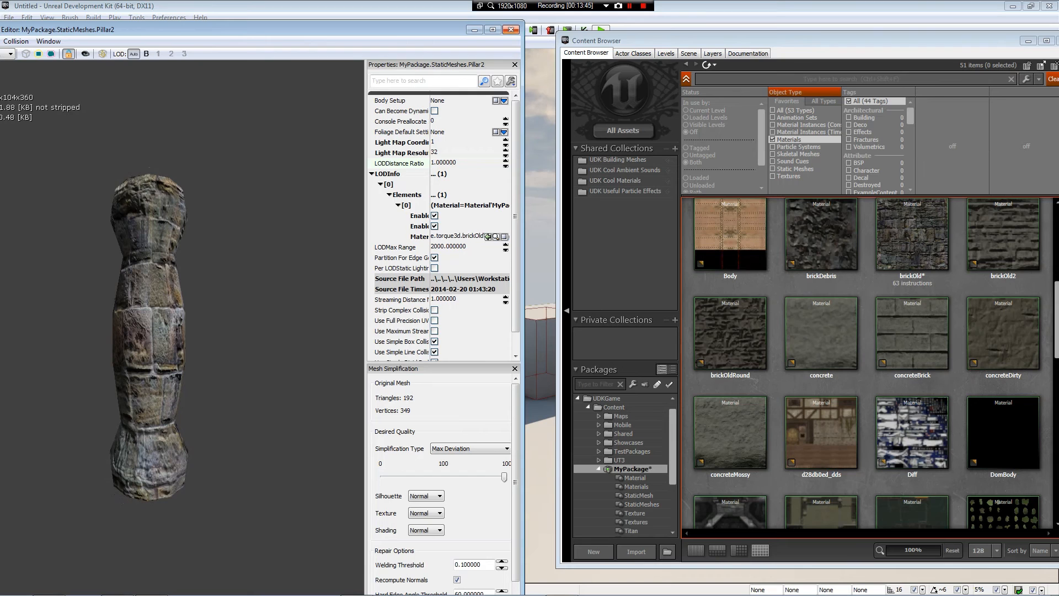
{"action": "left_click", "coordinate": [511, 29]}
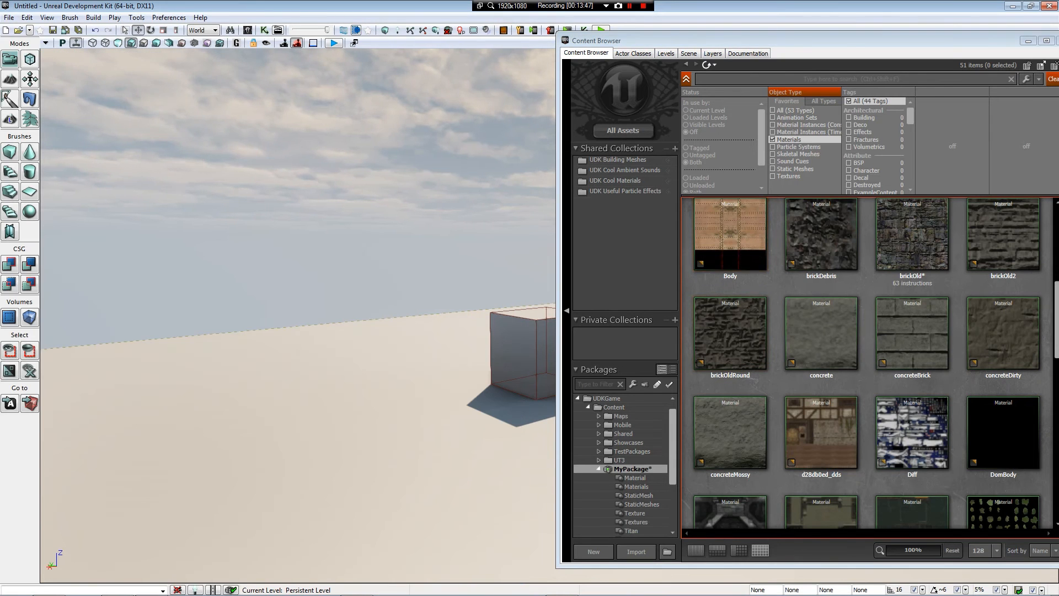
- Show all asset types in the StaticMeshes group and place Pillar2 on the level floor beside the cube
{"action": "left_click", "coordinate": [641, 504]}
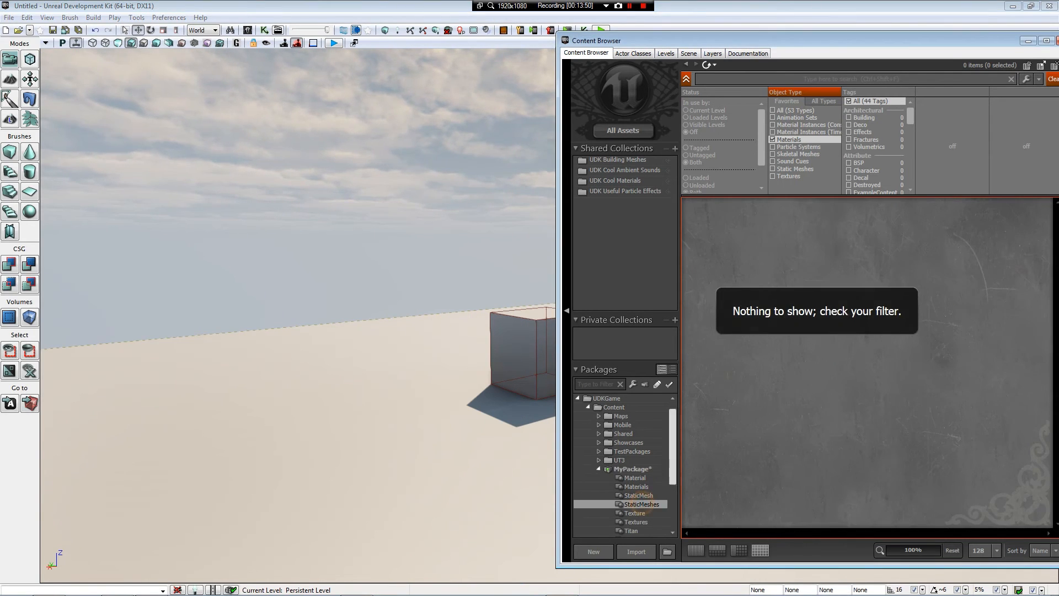
{"action": "left_click", "coordinate": [796, 117]}
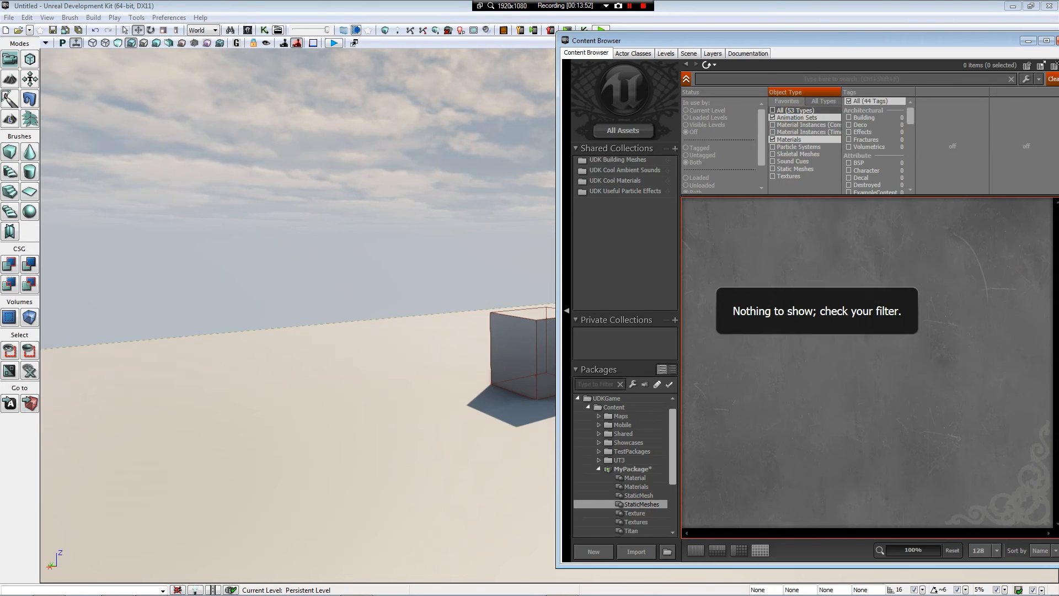
{"action": "left_click", "coordinate": [795, 111]}
{"action": "left_click", "coordinate": [727, 242]}
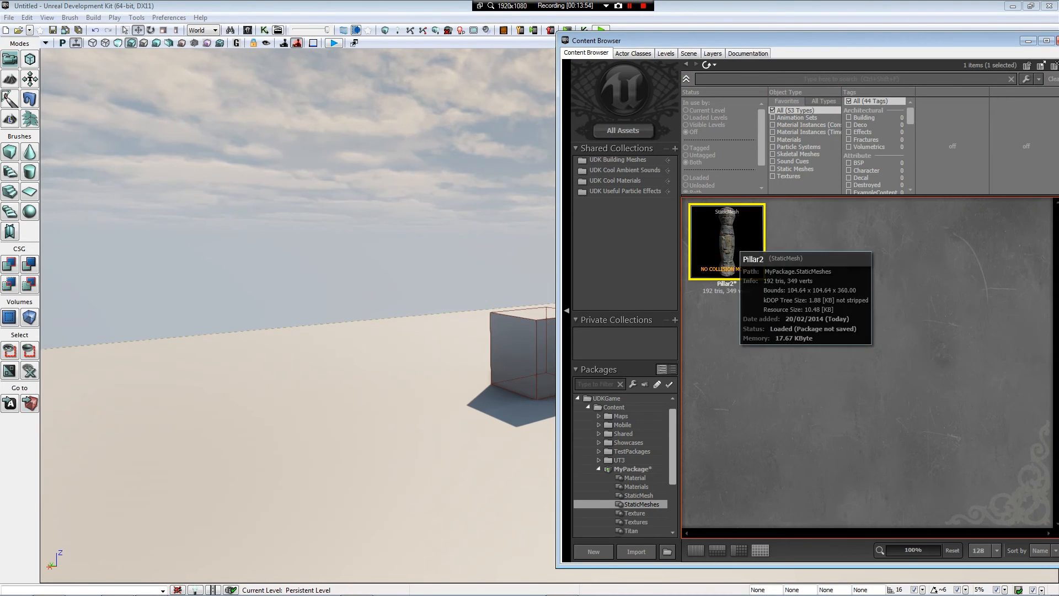
{"action": "left_click_drag", "start_coordinate": [728, 243], "coordinate": [326, 433]}
{"action": "right_click_drag", "start_coordinate": [403, 389], "coordinate": [320, 409]}
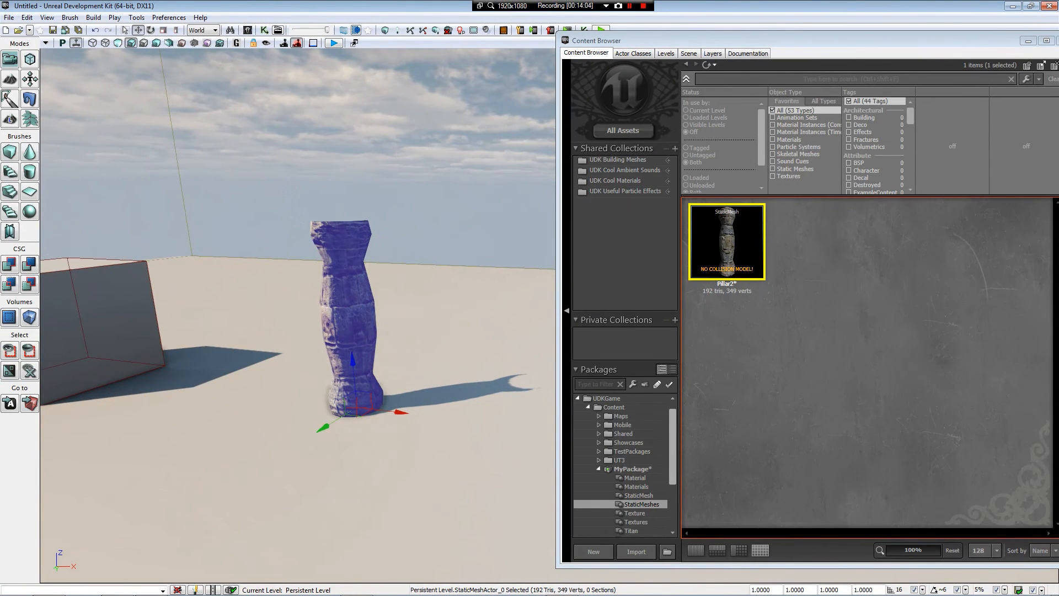
{"action": "left_click_drag", "start_coordinate": [356, 409], "coordinate": [337, 353]}
{"action": "right_click_drag", "start_coordinate": [338, 353], "coordinate": [309, 354]}
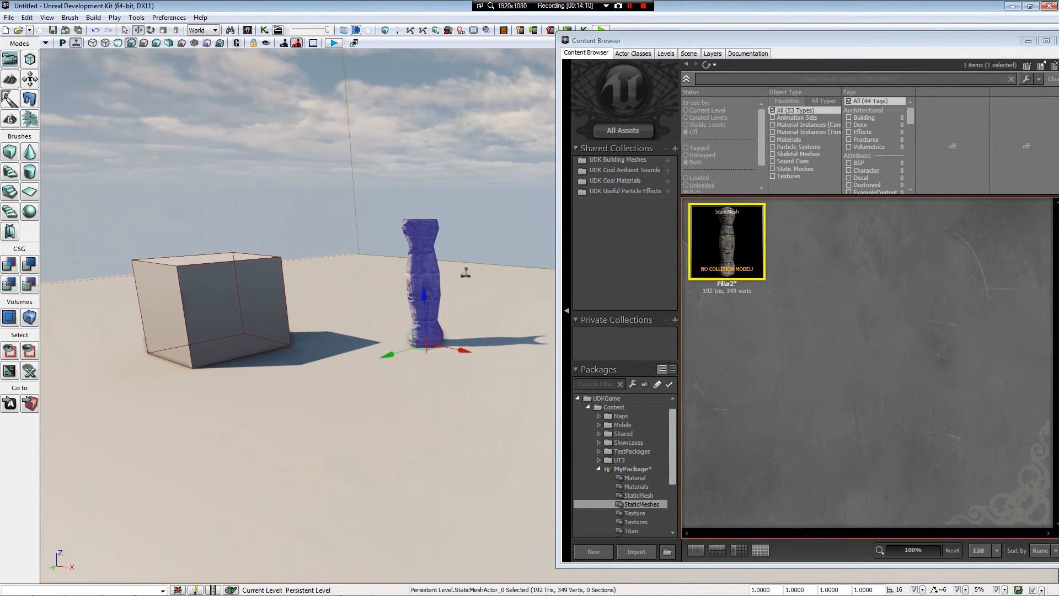
- Set Pillar2's light map coordinate index to 0 in the Static Mesh Editor and close the editor
{"action": "double_click", "coordinate": [717, 251]}
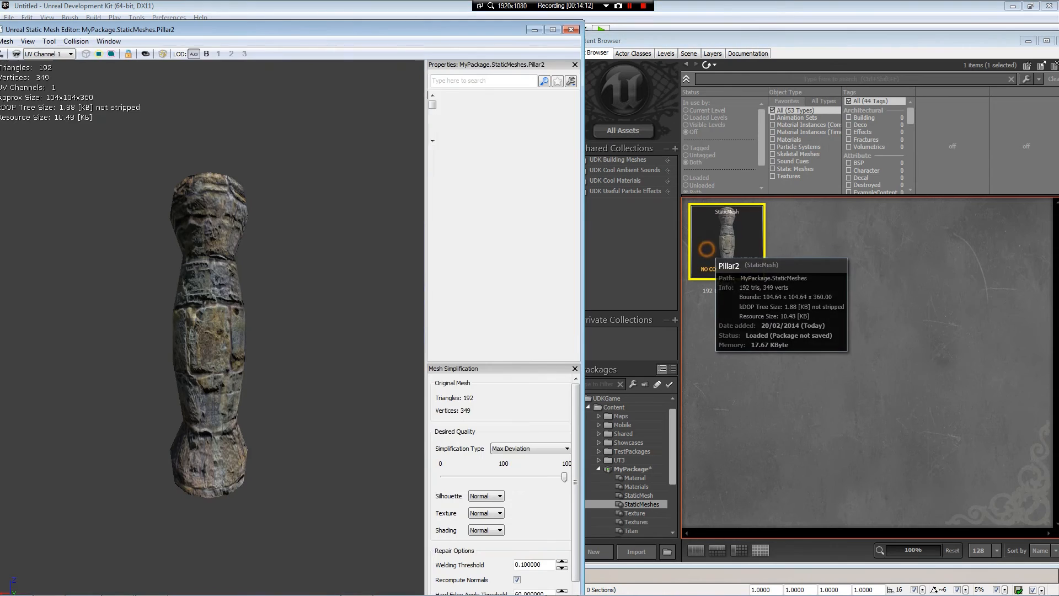
{"action": "left_click", "coordinate": [461, 144]}
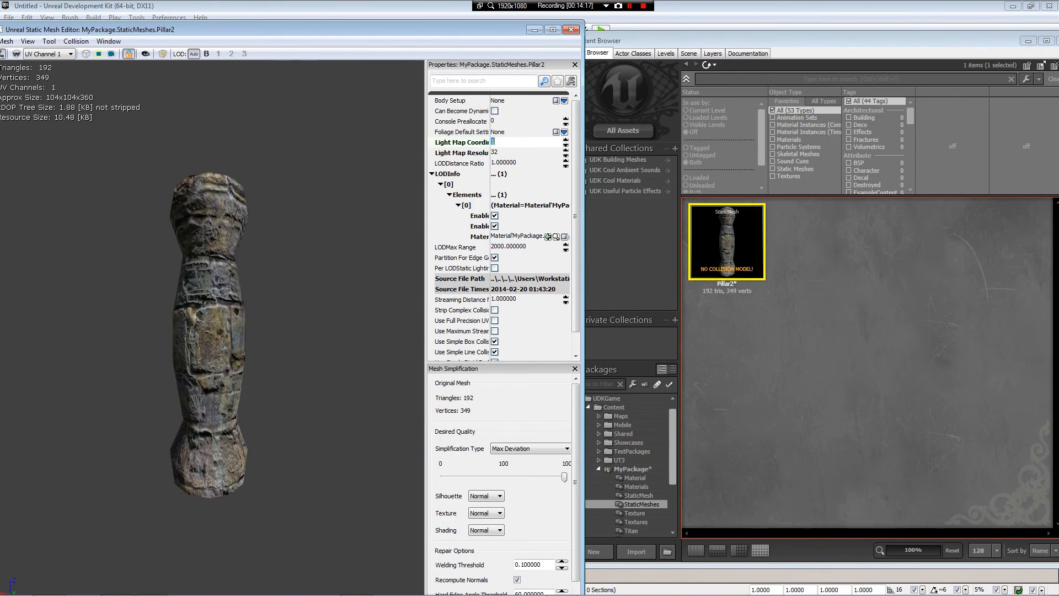
{"action": "left_click", "coordinate": [565, 144]}
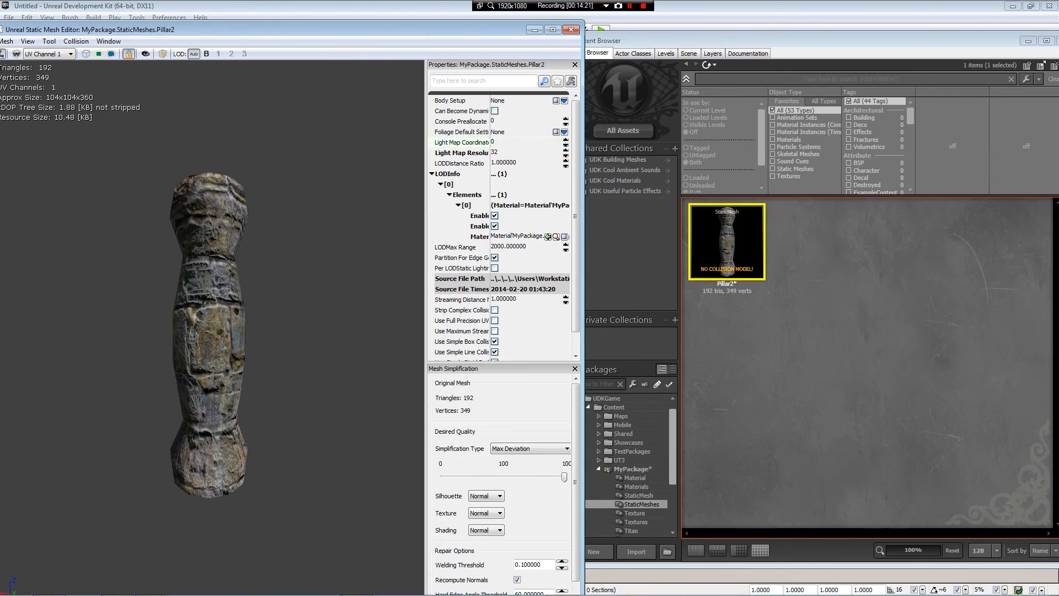
{"action": "left_click", "coordinate": [571, 29]}
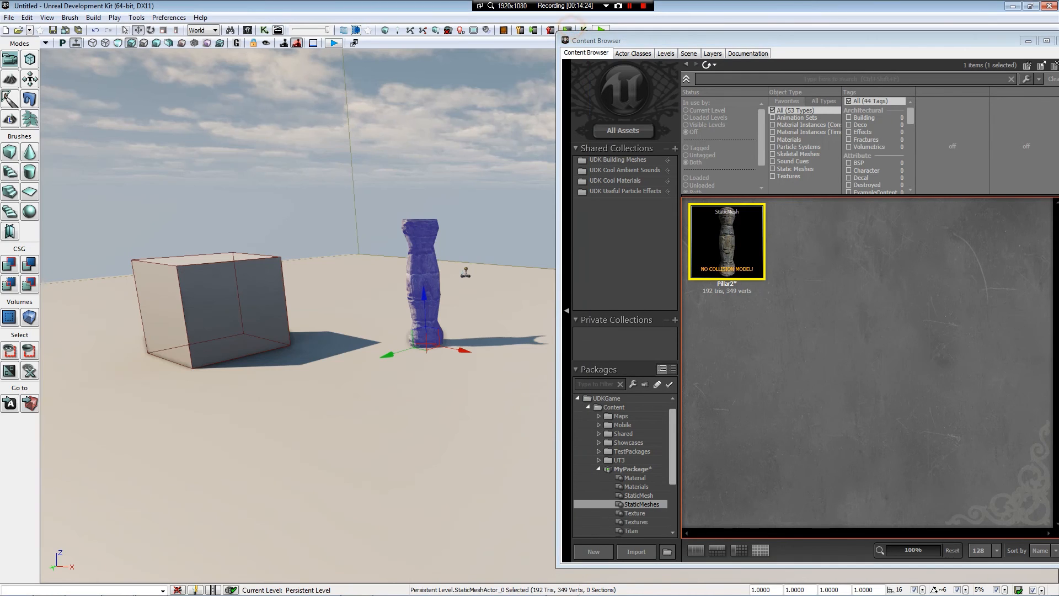
- Reopen Pillar2 in the Static Mesh Editor, turn on collision display, and add a 6DOP simplified collision
{"action": "left_click_drag", "start_coordinate": [634, 40], "coordinate": [499, 46]}
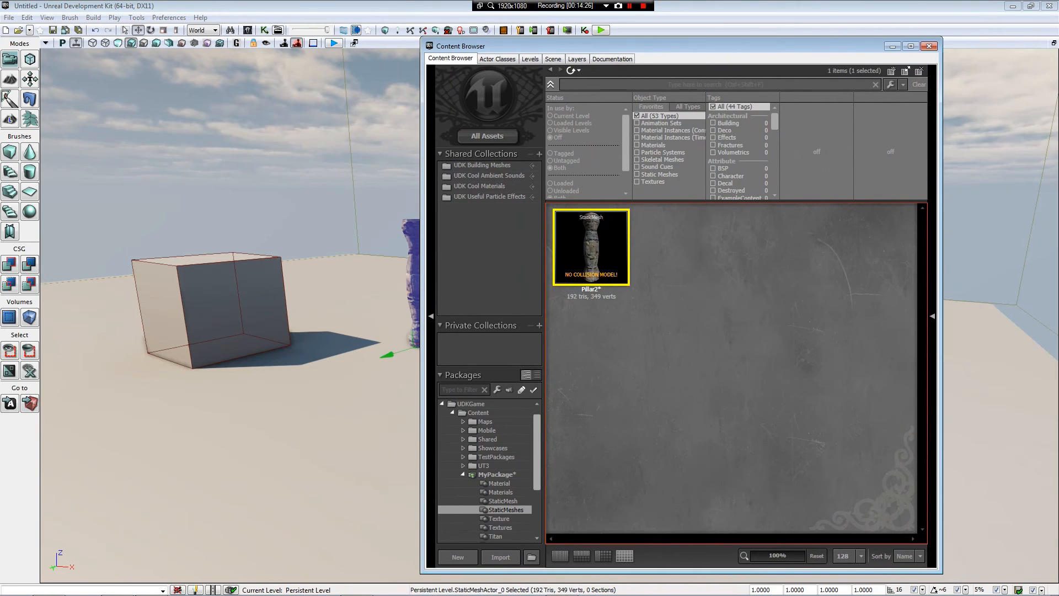
{"action": "double_click", "coordinate": [570, 257]}
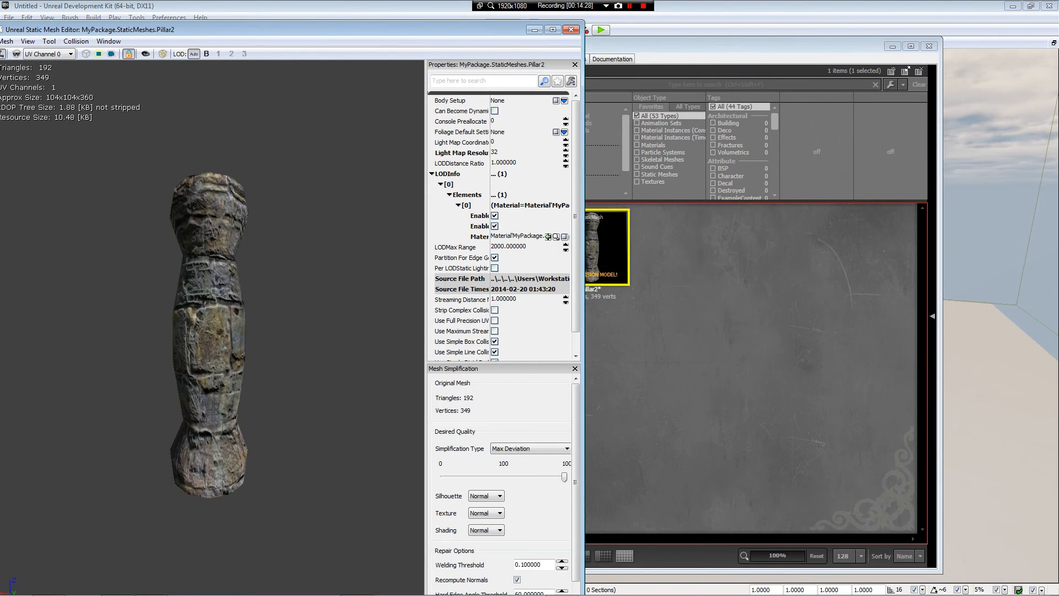
{"action": "left_click_drag", "start_coordinate": [309, 29], "coordinate": [495, 43]}
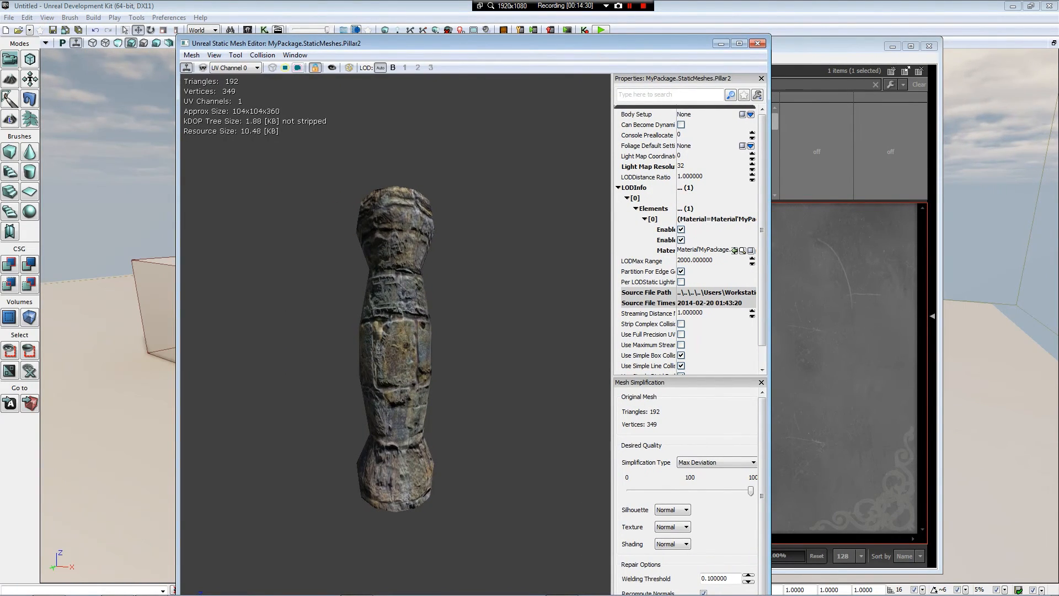
{"action": "left_click", "coordinate": [298, 67]}
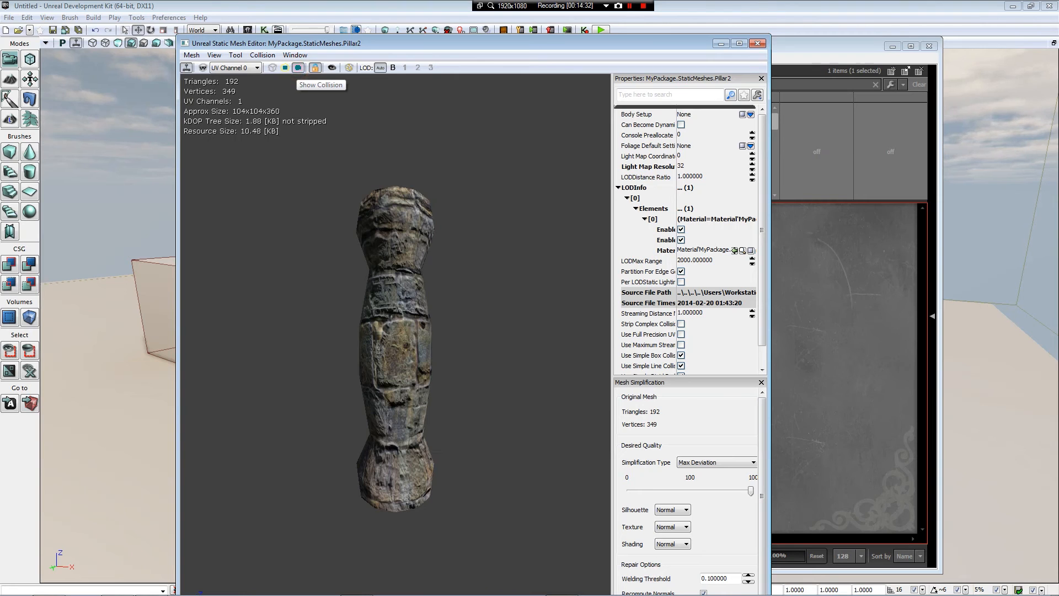
{"action": "left_click", "coordinate": [262, 54]}
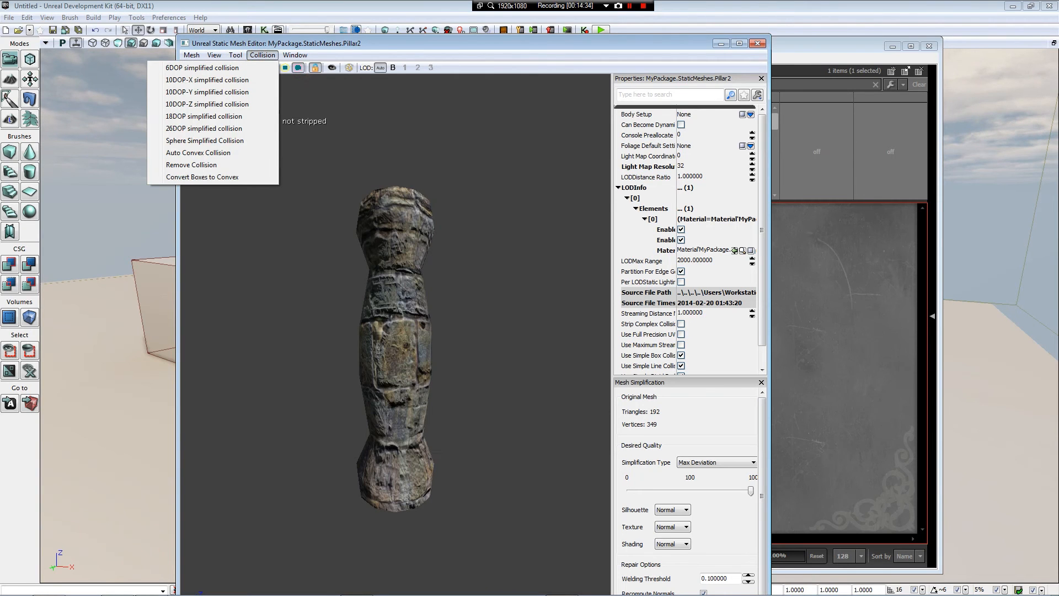
{"action": "left_click", "coordinate": [202, 67]}
{"action": "left_click_drag", "start_coordinate": [395, 331], "coordinate": [502, 309]}
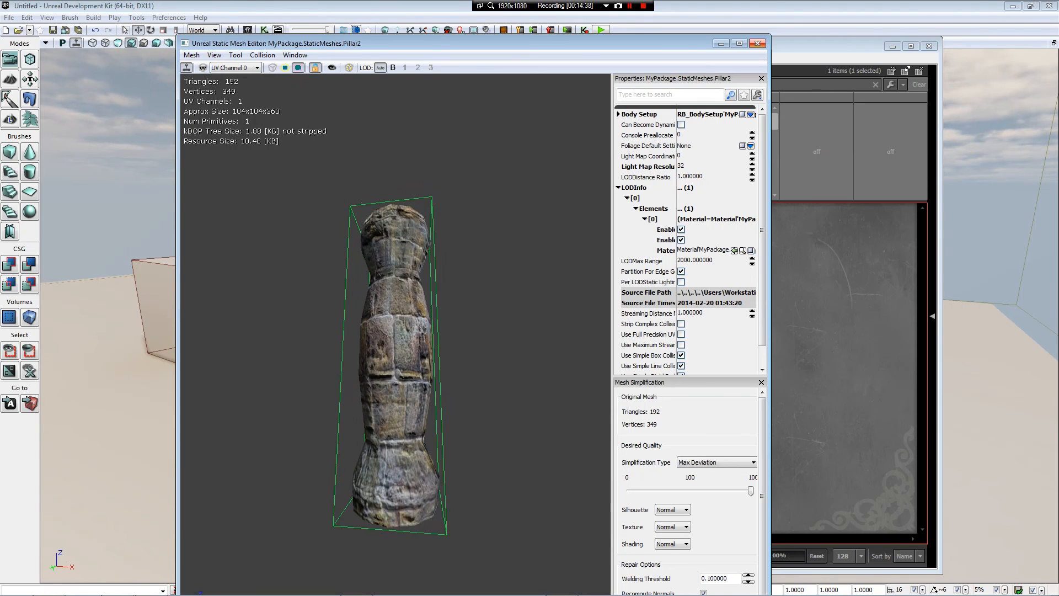
{"action": "left_click", "coordinate": [757, 43]}
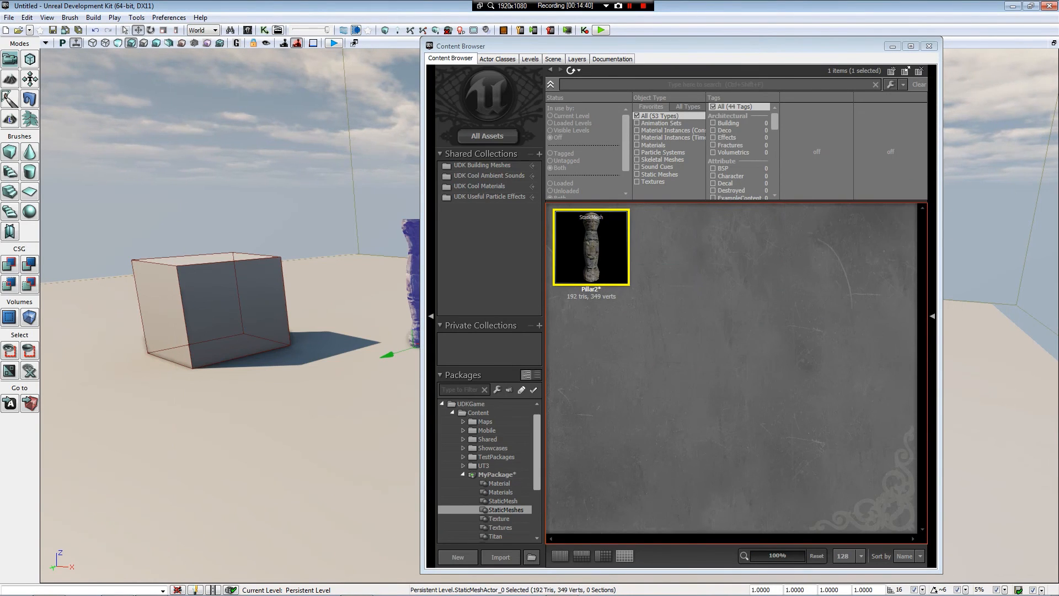
- Close the Content Browser and examine the mossy ruin tower built with the pillars from different viewpoints
{"action": "left_click", "coordinate": [934, 44]}
{"action": "mouse_move", "coordinate": [662, 248]}
{"action": "right_mouse_down"}
{"action": "mouse_move", "coordinate": [585, 314]}
{"action": "mouse_move", "coordinate": [602, 213]}
{"action": "mouse_move", "coordinate": [607, 251]}
{"action": "mouse_move", "coordinate": [626, 177]}
{"action": "mouse_move", "coordinate": [646, 220]}
{"action": "mouse_move", "coordinate": [678, 202]}
{"action": "mouse_move", "coordinate": [739, 203]}
{"action": "mouse_move", "coordinate": [618, 235]}
{"action": "mouse_move", "coordinate": [662, 222]}
{"action": "mouse_move", "coordinate": [648, 245]}
{"action": "mouse_move", "coordinate": [660, 245]}
{"action": "right_mouse_up"}
{"action": "left_click", "coordinate": [646, 219]}
{"action": "right_click_drag", "start_coordinate": [550, 316], "coordinate": [596, 307]}
{"action": "key", "text": "a"}
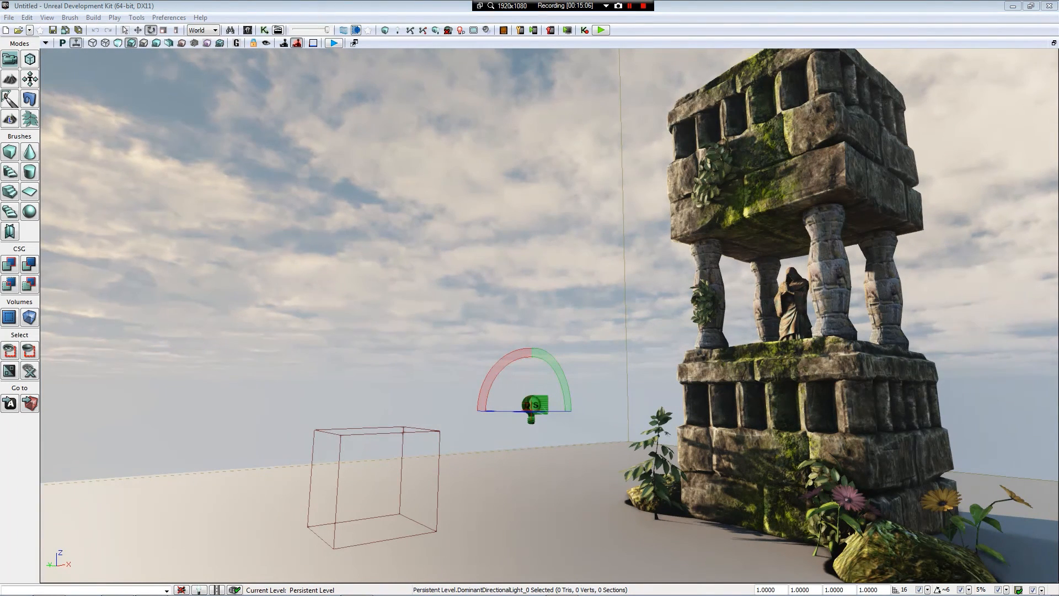
{"action": "mouse_move", "coordinate": [549, 315]}
{"action": "right_mouse_down"}
{"action": "mouse_move", "coordinate": [564, 348]}
{"action": "mouse_move", "coordinate": [561, 316]}
{"action": "right_mouse_up"}
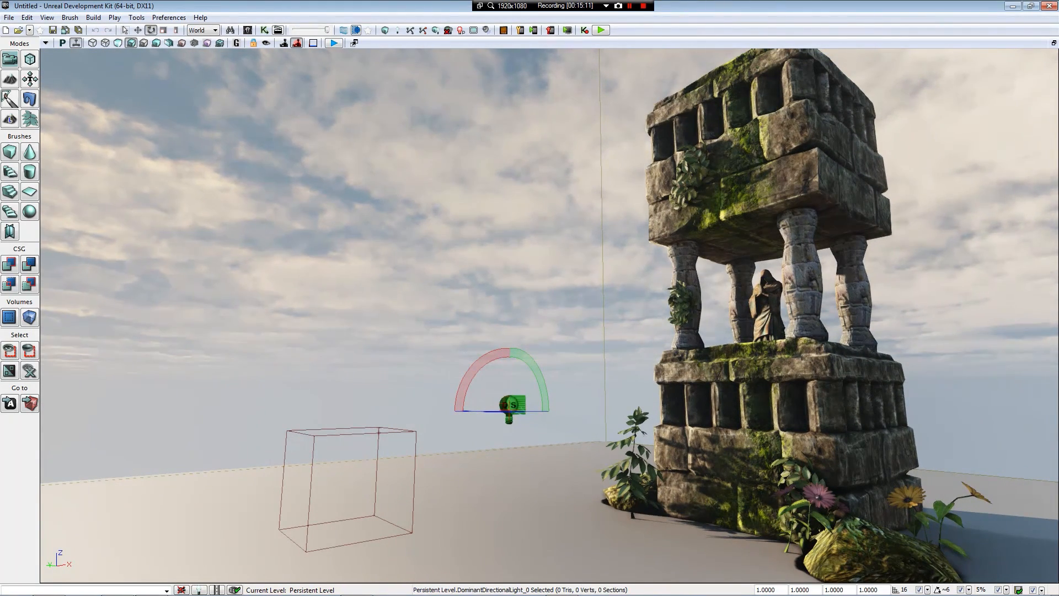
{"action": "mouse_move", "coordinate": [561, 316]}
{"action": "right_mouse_down"}
{"action": "mouse_move", "coordinate": [662, 334]}
{"action": "mouse_move", "coordinate": [649, 334]}
{"action": "mouse_move", "coordinate": [684, 322]}
{"action": "mouse_move", "coordinate": [640, 338]}
{"action": "mouse_move", "coordinate": [594, 326]}
{"action": "mouse_move", "coordinate": [607, 329]}
{"action": "mouse_move", "coordinate": [585, 306]}
{"action": "mouse_move", "coordinate": [581, 326]}
{"action": "mouse_move", "coordinate": [596, 323]}
{"action": "mouse_move", "coordinate": [591, 311]}
{"action": "mouse_move", "coordinate": [570, 316]}
{"action": "right_mouse_up"}
{"action": "key", "text": "w"}
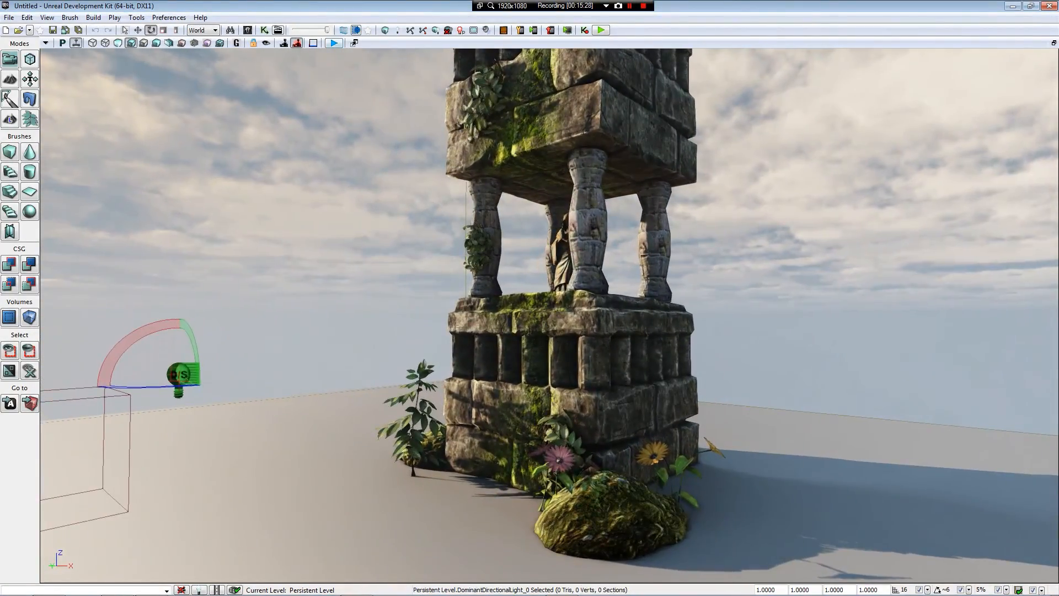